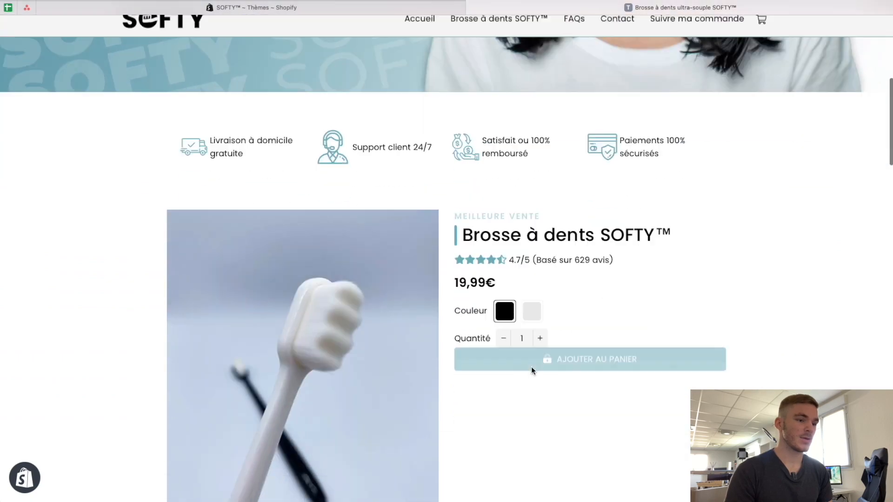
scroll(531, 371, down, 20)
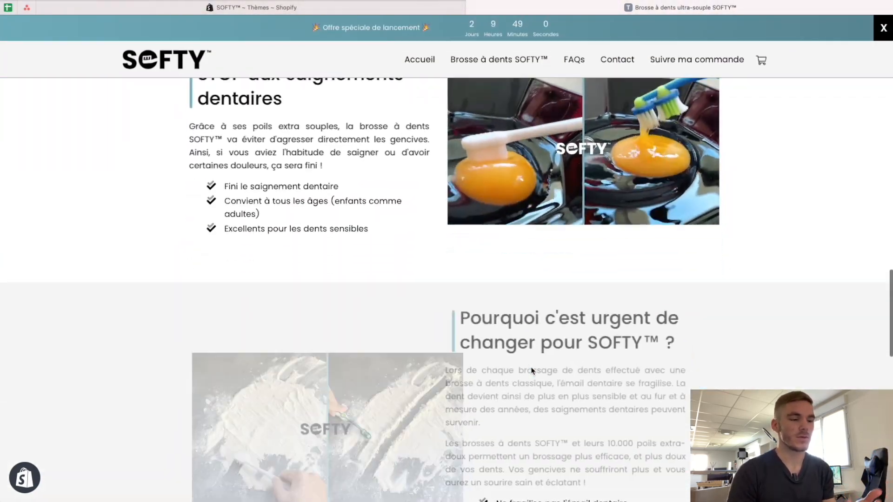
scroll(531, 370, up, 20)
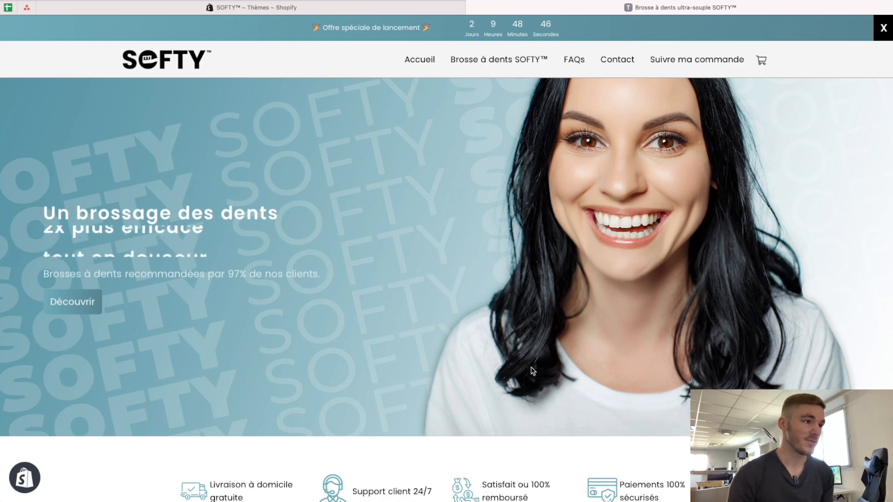
Return to the Shopify themes page and upload the Softy sta 1.1 theme file to the theme library
click(283, 6)
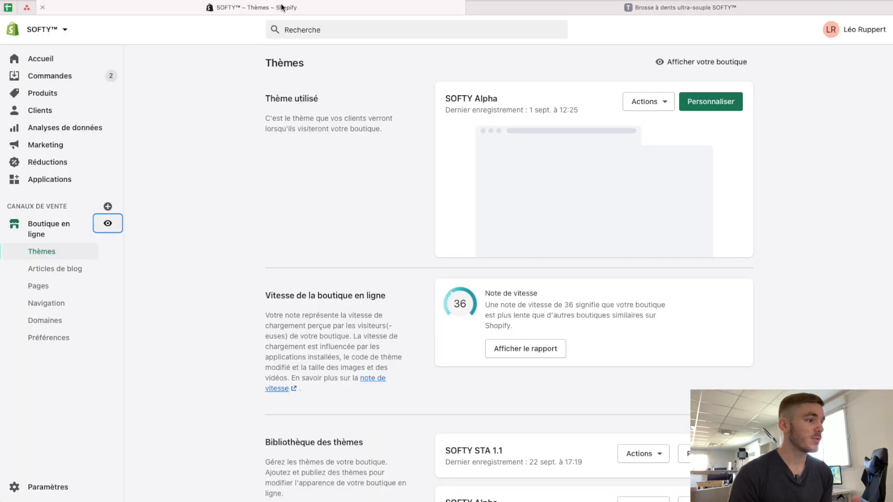
scroll(359, 331, down, 4)
scroll(358, 333, up, 4)
scroll(437, 265, down, 5)
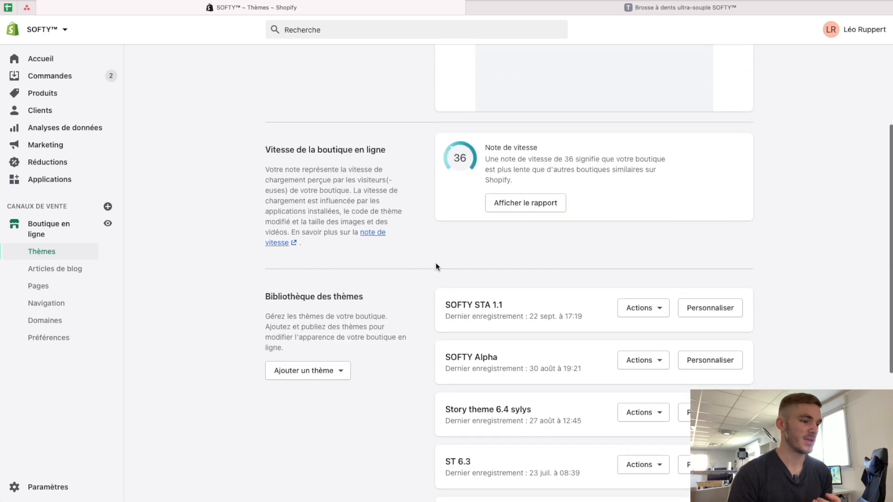
click(317, 319)
click(323, 346)
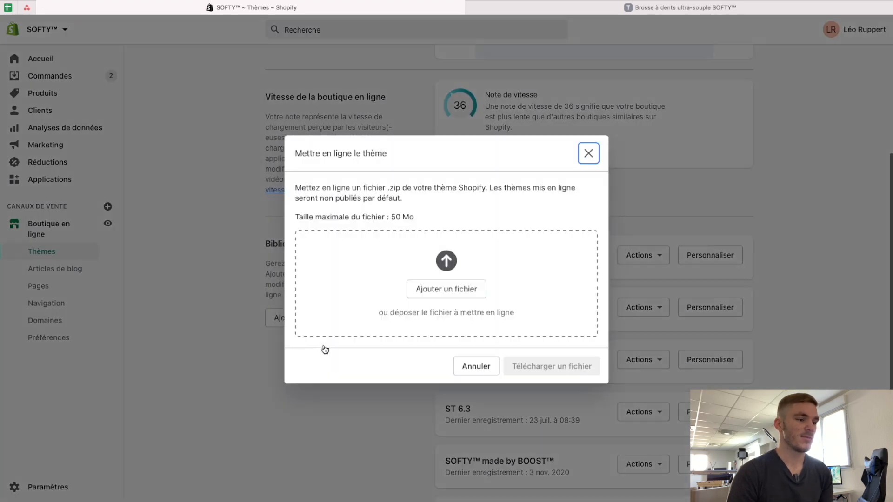
click(446, 287)
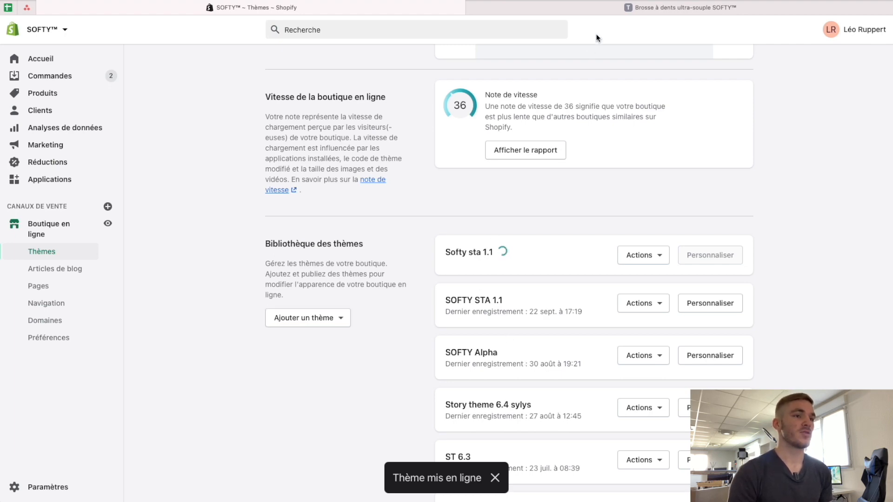
click(633, 7)
scroll(521, 353, down, 3)
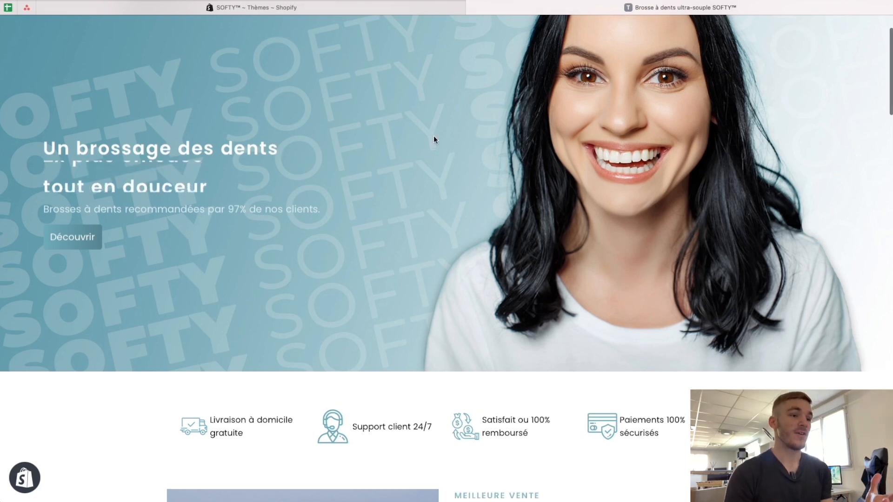
scroll(434, 135, up, 2)
Return to the Shopify themes page, start customizing the newly added Softy sta 1.1 theme and open its theme settings
click(316, 8)
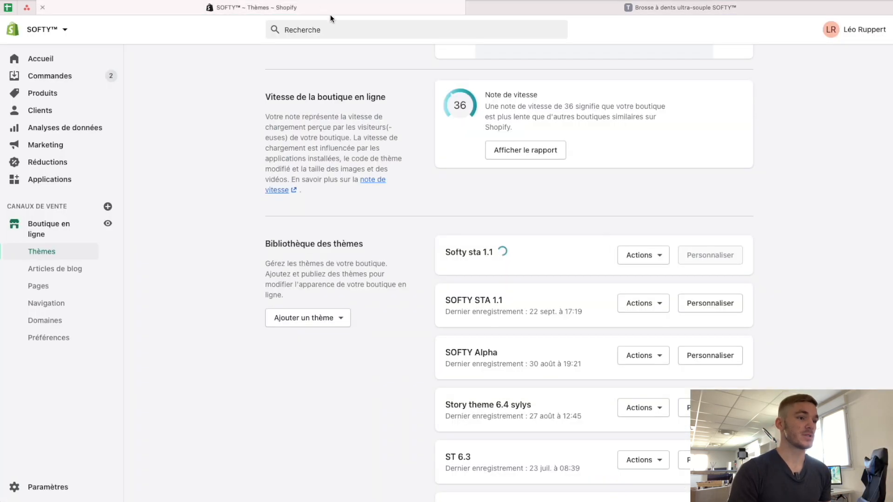
scroll(648, 135, up, 3)
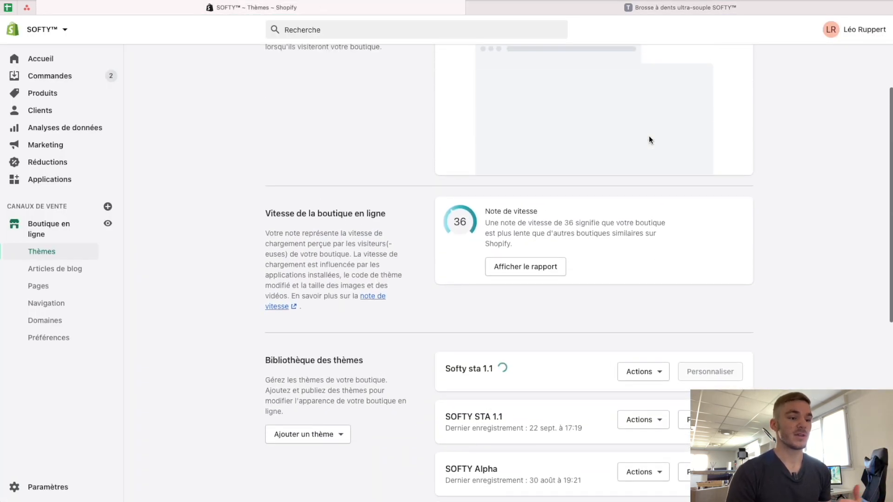
scroll(649, 135, up, 2)
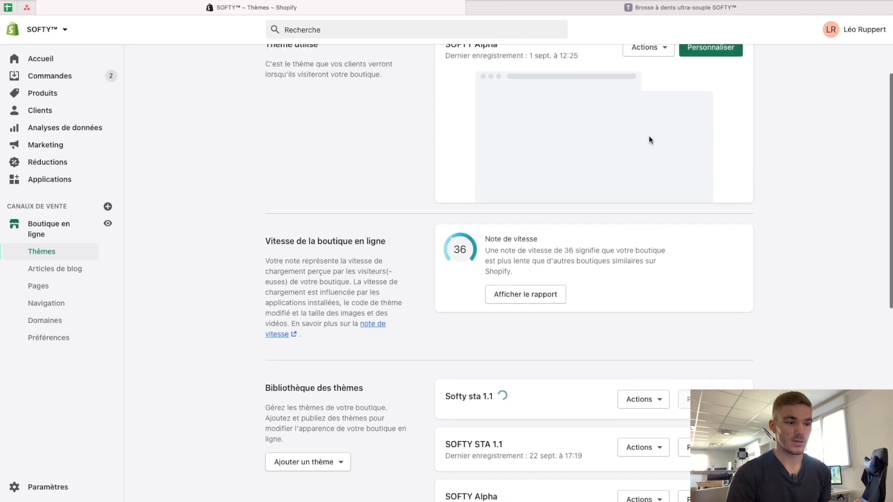
scroll(651, 144, down, 2)
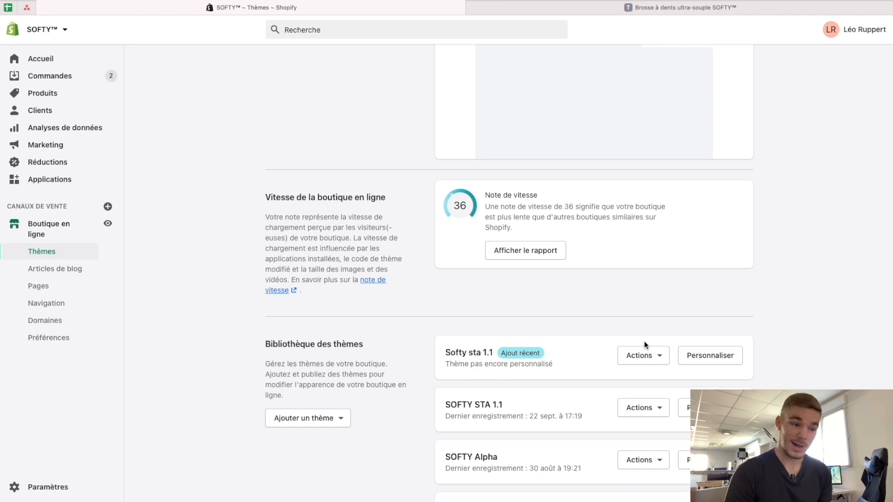
click(733, 352)
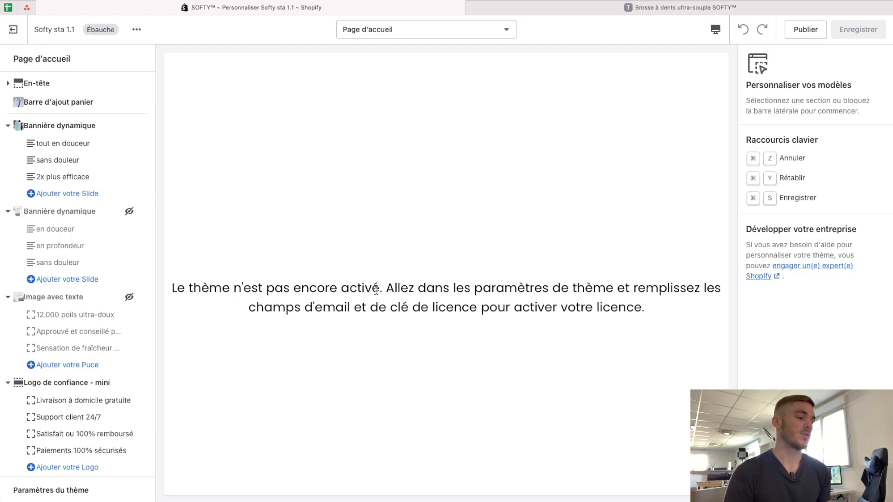
click(52, 491)
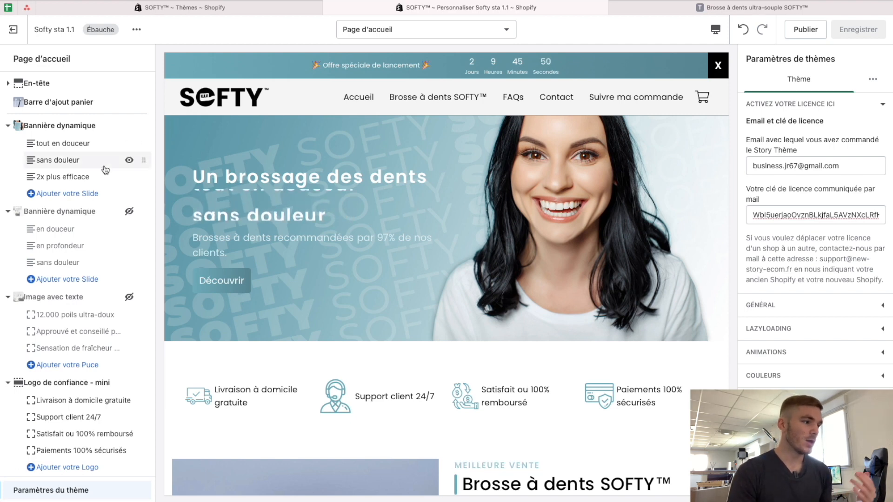
Delete the hidden second Bannière dynamique and the hidden Image avec texte section from the home page
click(80, 212)
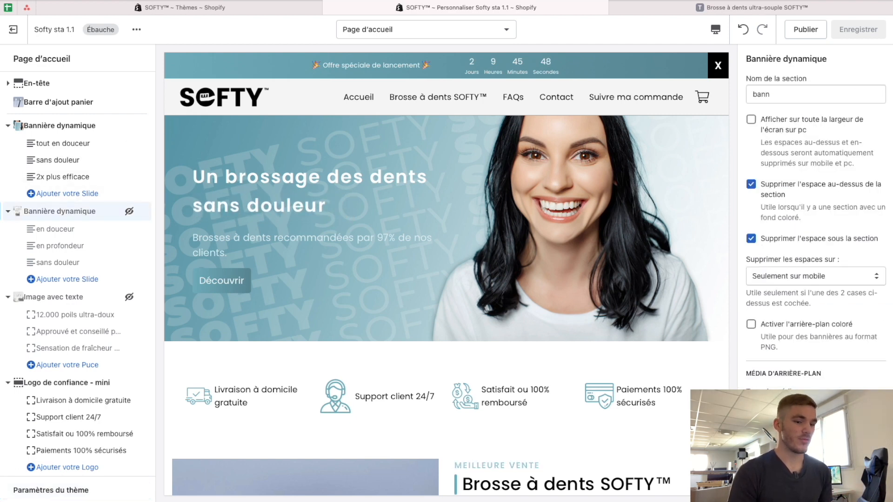
click(786, 490)
click(64, 210)
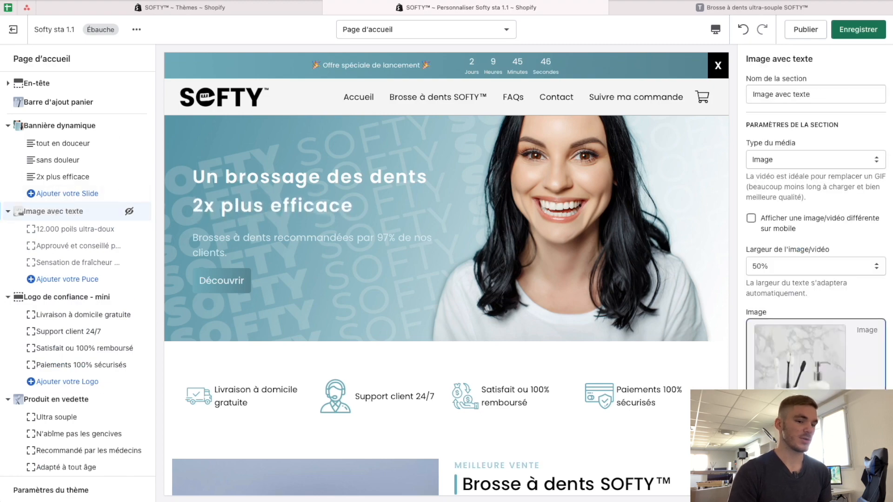
click(786, 490)
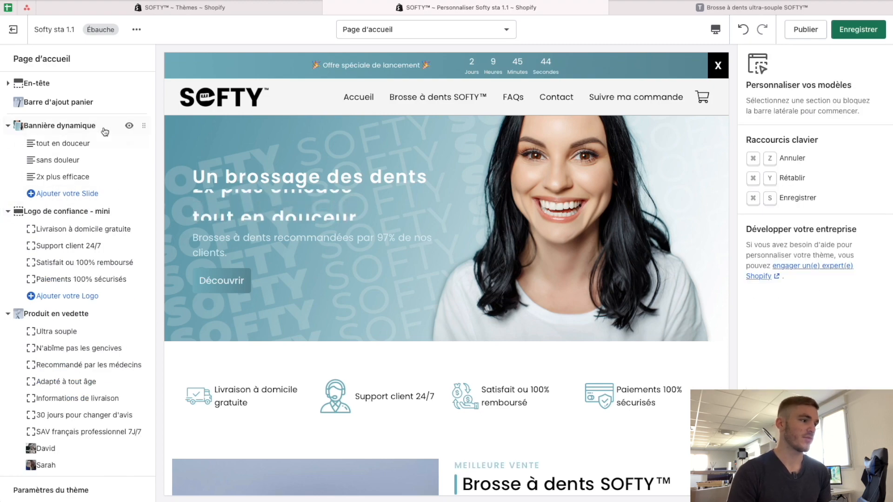
Delete the remaining Bannière dynamique, the template's Logo de confiance - mini, Produit en vedette and the three visible Image avec texte sections
click(77, 213)
click(86, 131)
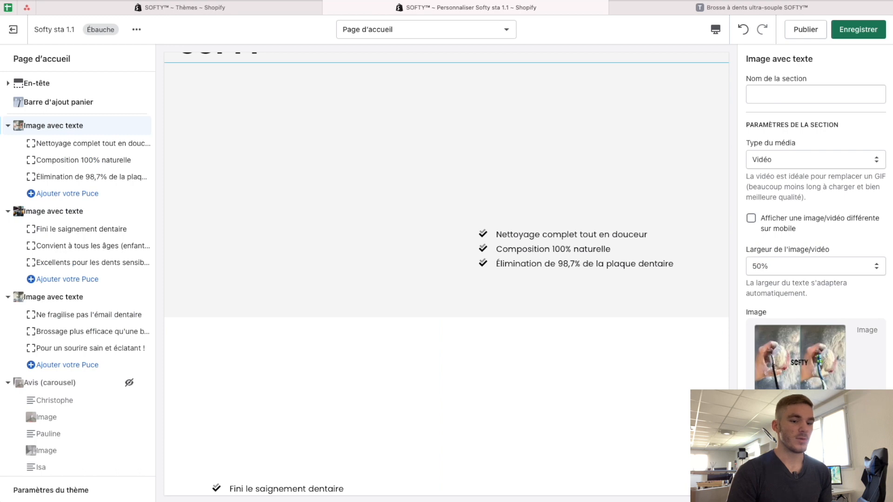
click(786, 491)
click(54, 126)
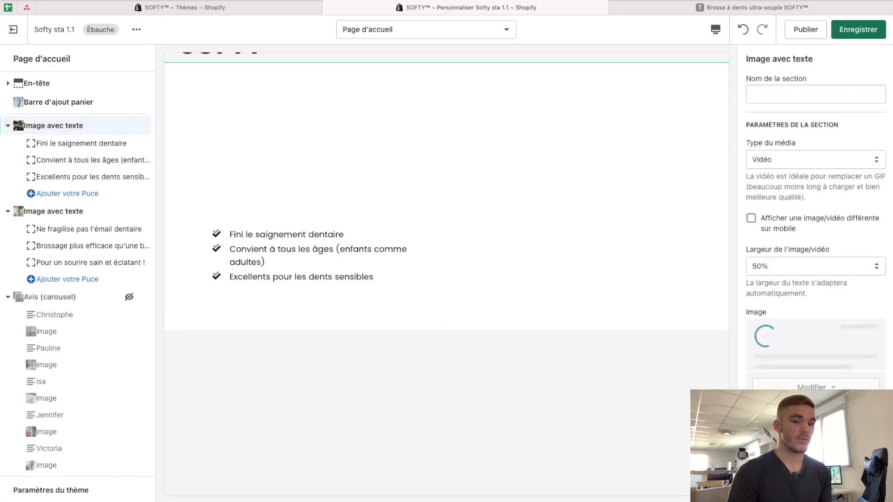
click(786, 490)
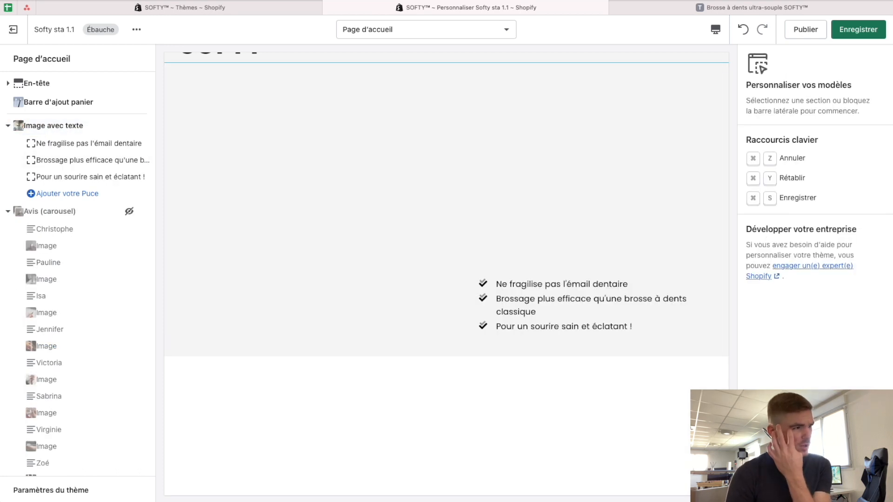
click(33, 126)
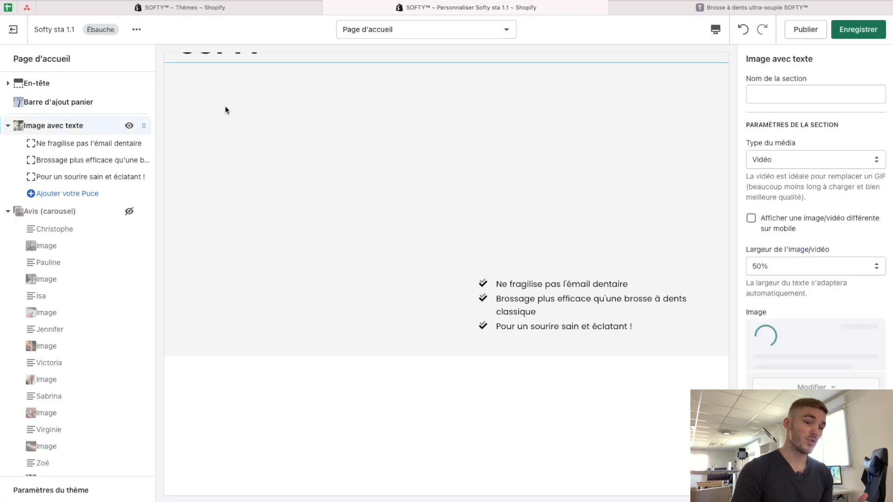
click(786, 490)
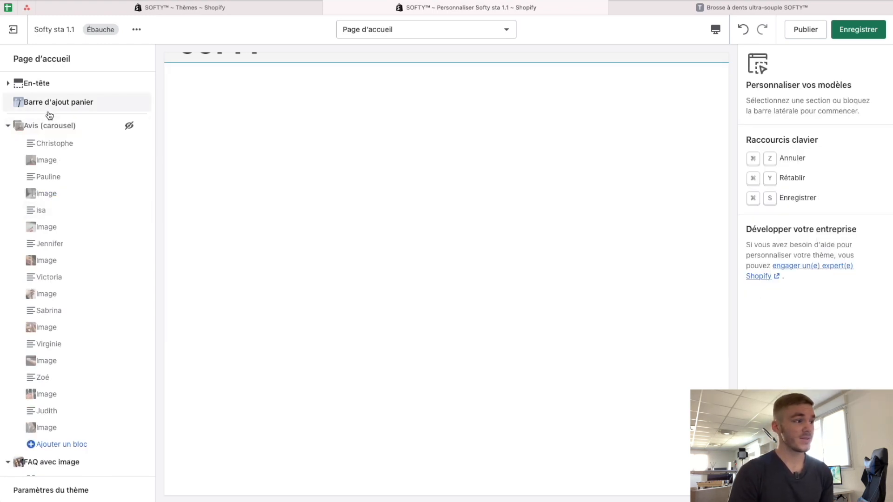
Delete the Avis (carousel) and FAQ avec image sections so the home page template has no sections left
click(64, 131)
click(786, 490)
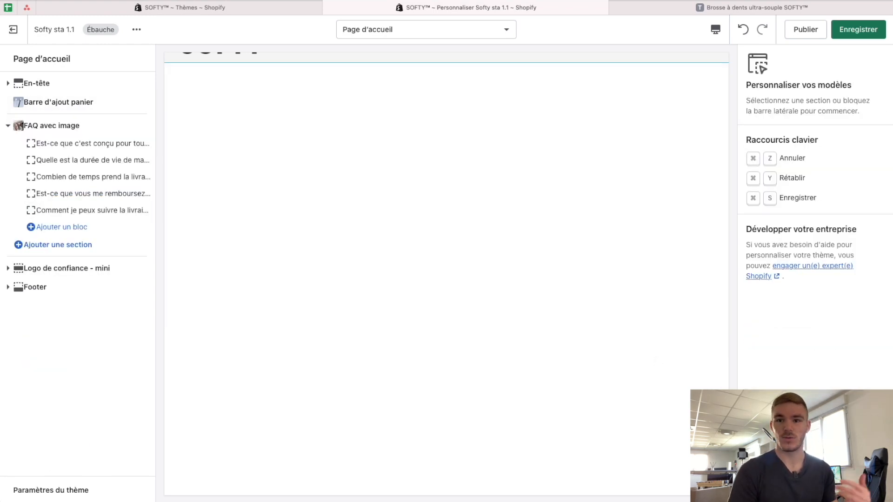
click(63, 132)
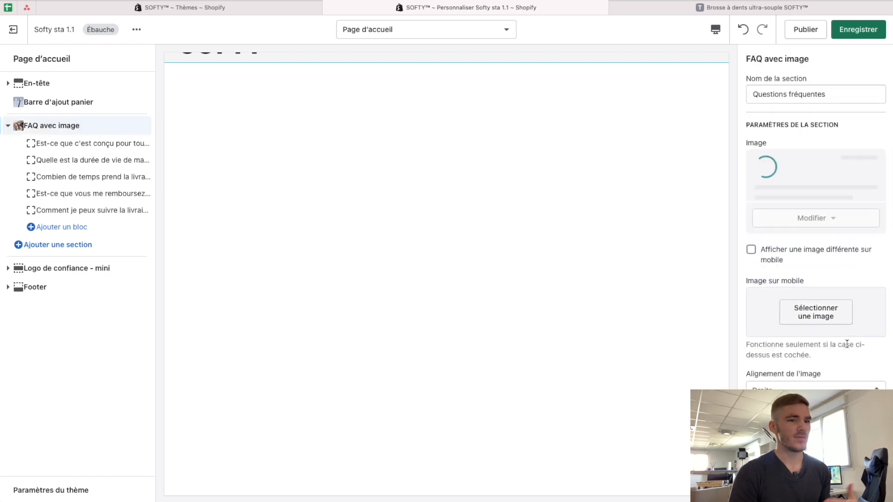
click(786, 490)
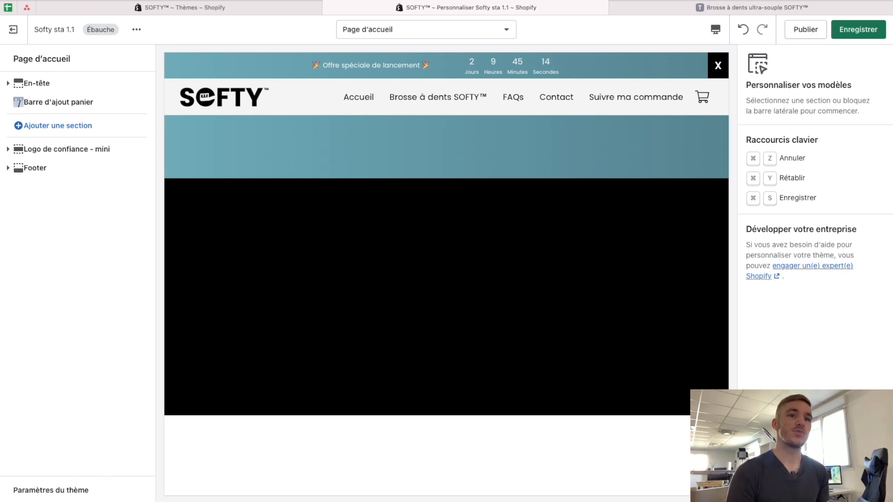
Open the Coolors website in a new browser tab, dismiss its welcome message and open the trending color palettes
key(super+t)
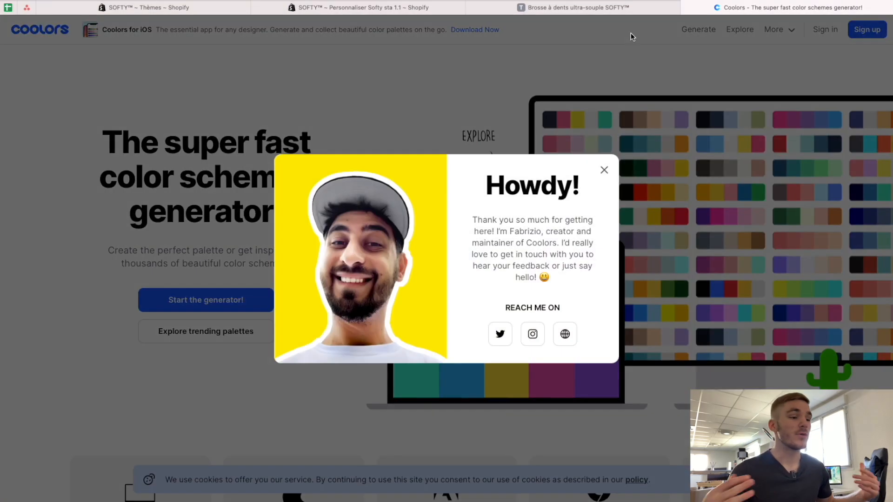
click(605, 174)
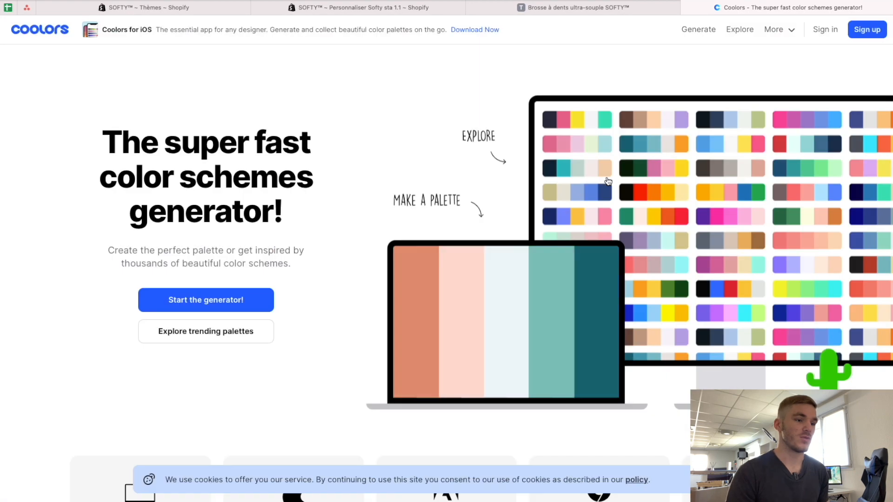
click(470, 138)
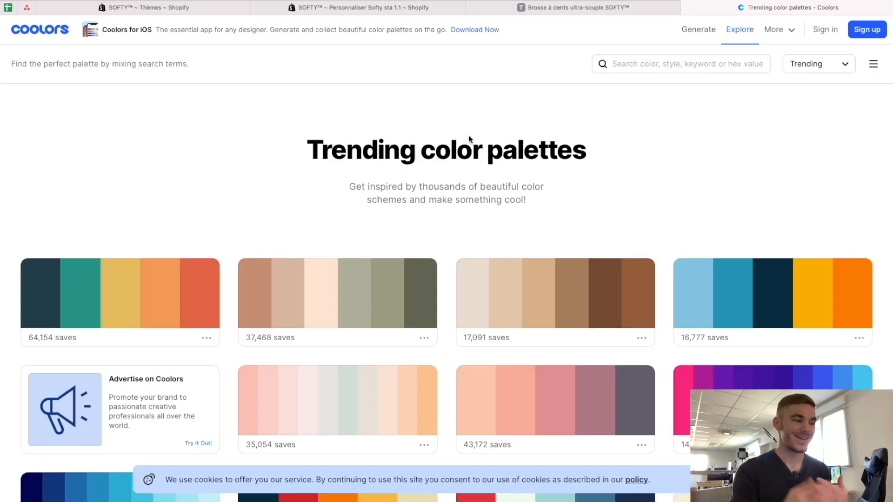
Browse the trending color palettes for possible store color schemes
scroll(672, 262, down, 6)
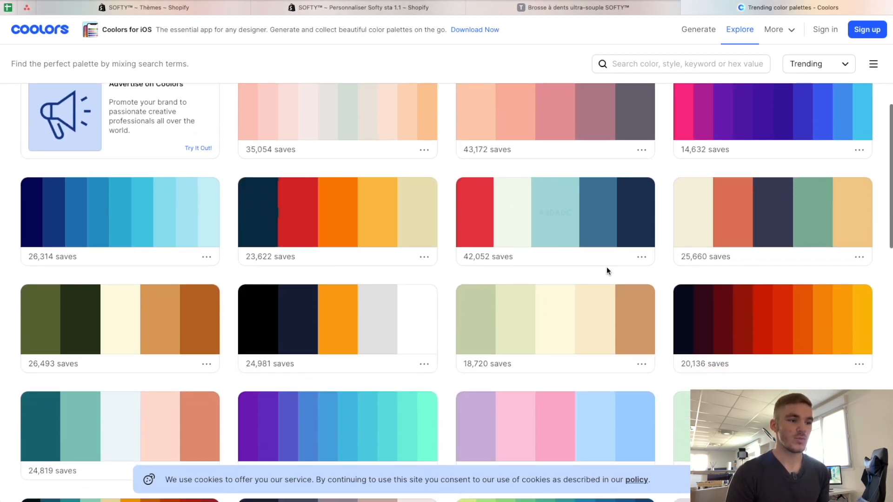
scroll(624, 298, down, 2)
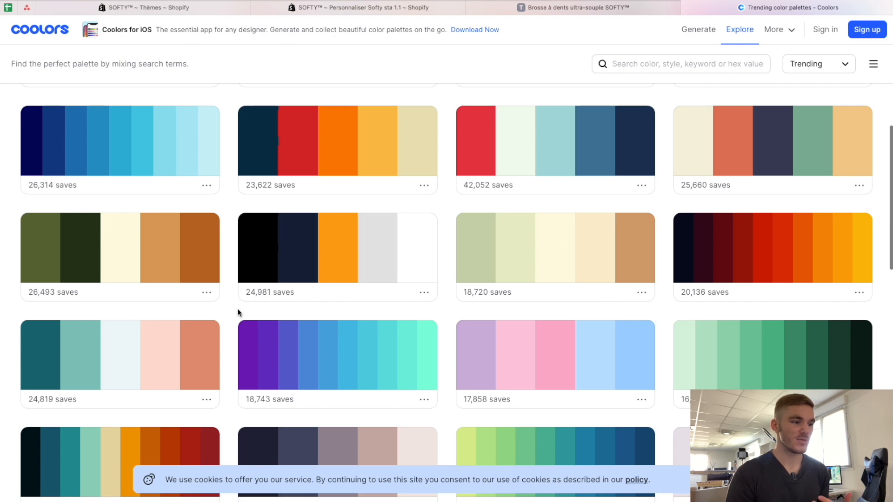
scroll(234, 361, down, 10)
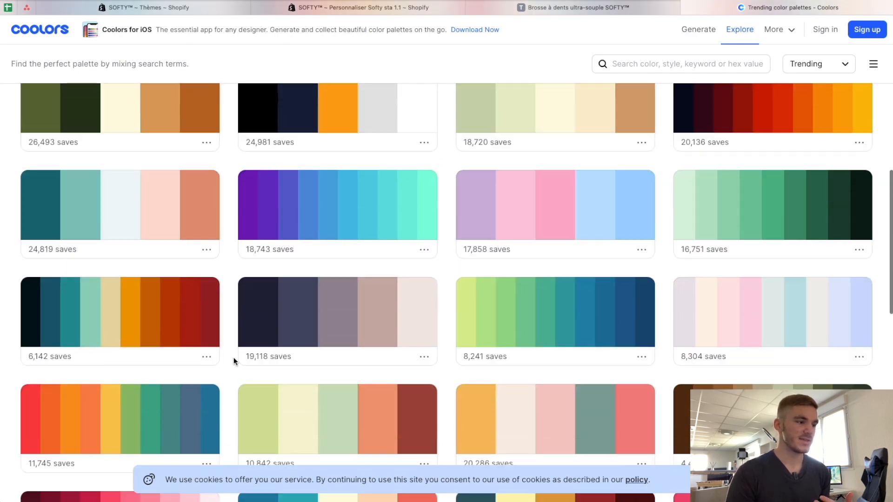
scroll(233, 358, down, 5)
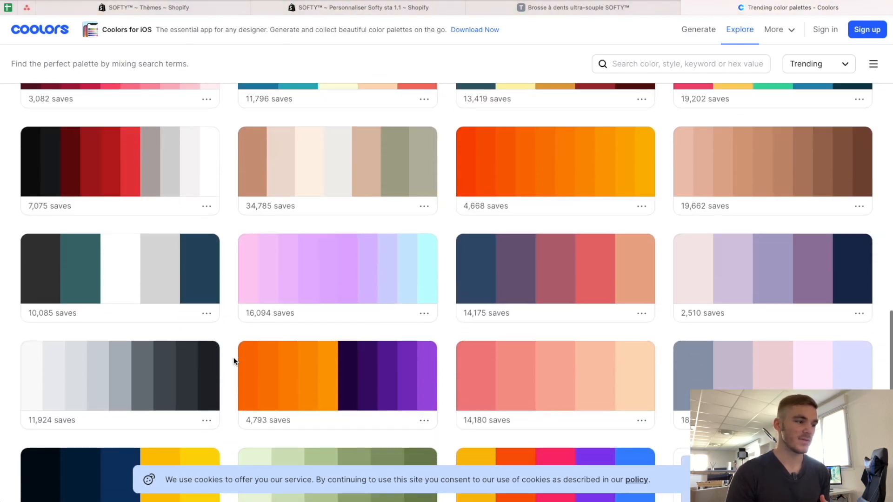
scroll(234, 357, up, 20)
scroll(236, 362, up, 3)
Search the palettes for "blue" and look through the matching color schemes
click(679, 67)
text(blue)
key(Return)
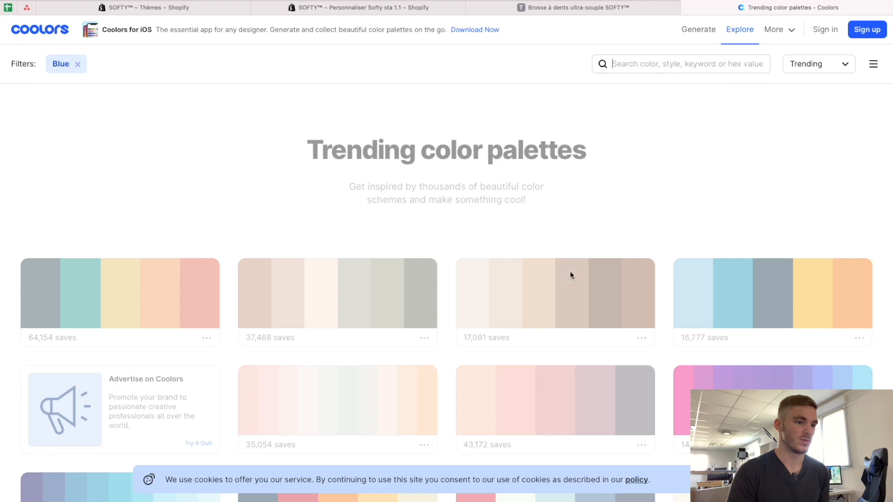
scroll(662, 298, down, 5)
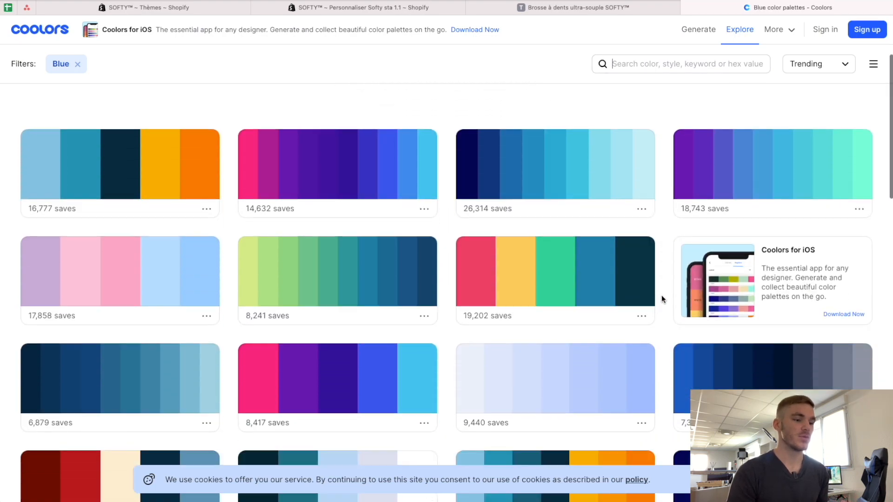
scroll(661, 295, down, 2)
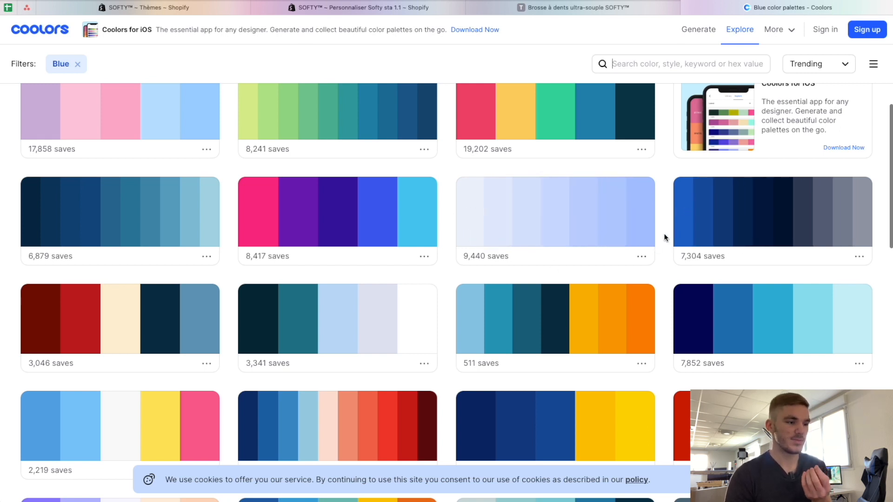
scroll(665, 237, down, 1)
scroll(664, 237, down, 9)
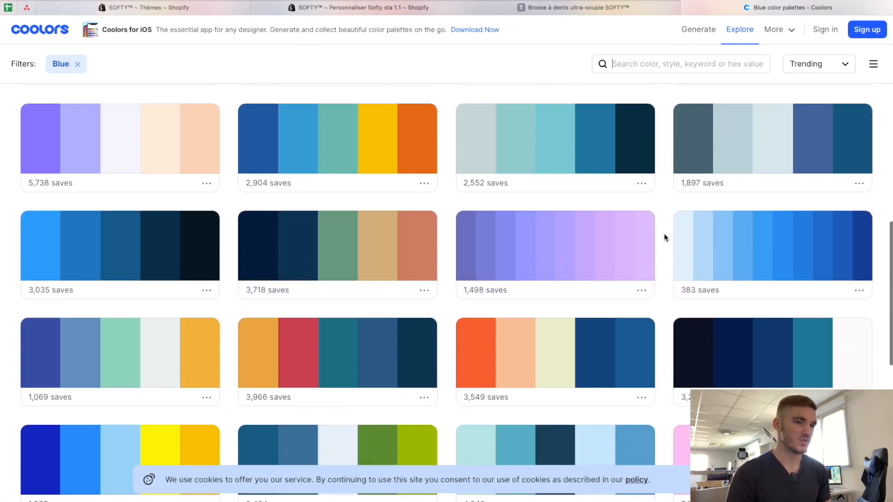
Open the seven-shade light blue palette from the blue results in the Coolors generator, hide its ads and close the results tab
scroll(664, 237, down, 5)
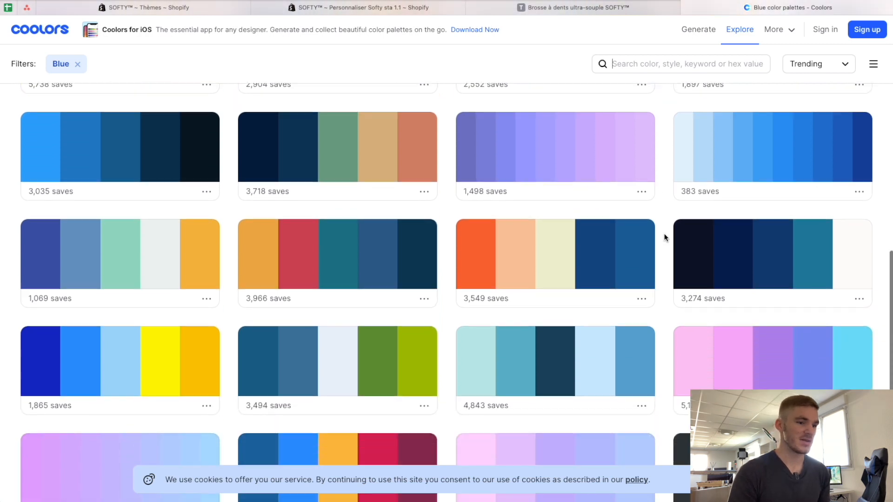
scroll(664, 237, down, 5)
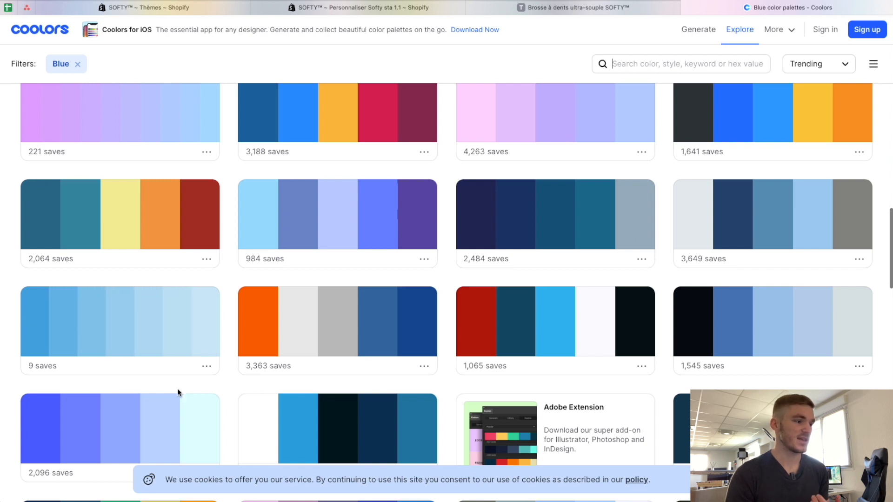
click(206, 366)
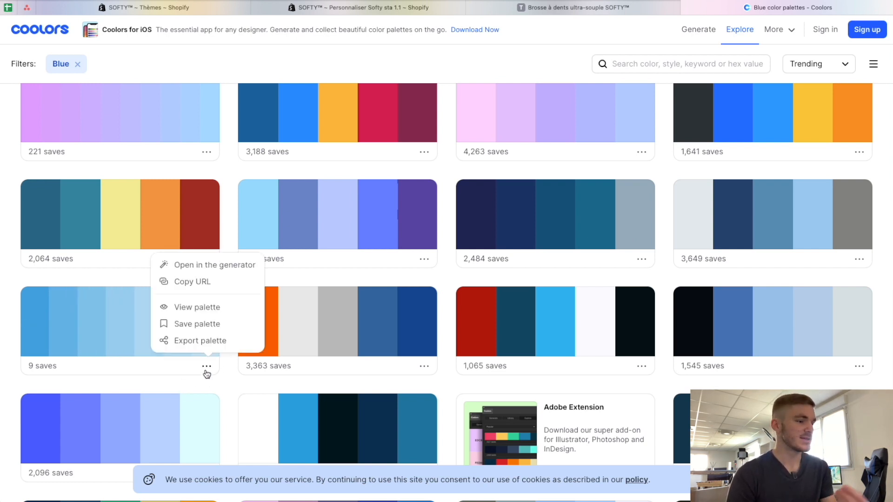
click(225, 264)
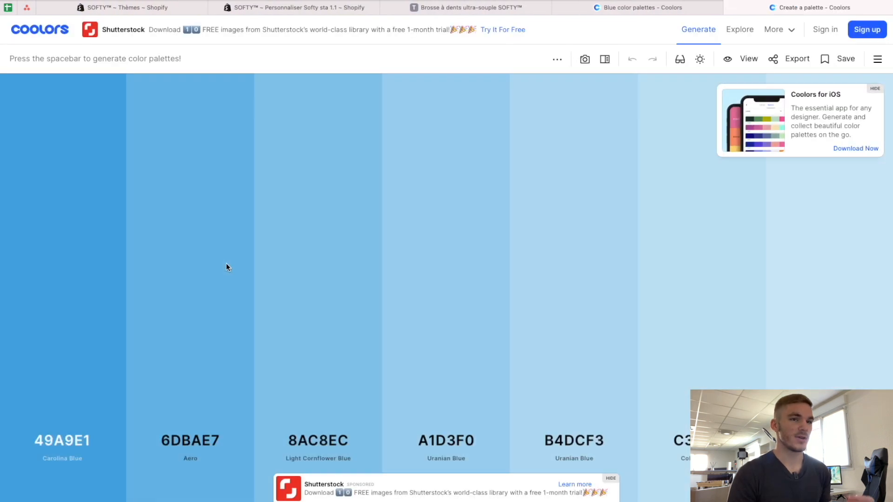
click(875, 89)
click(610, 478)
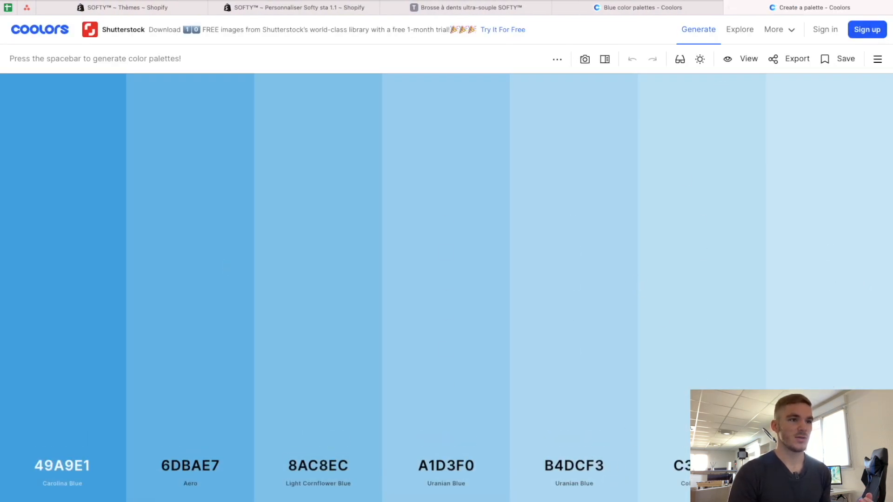
click(558, 8)
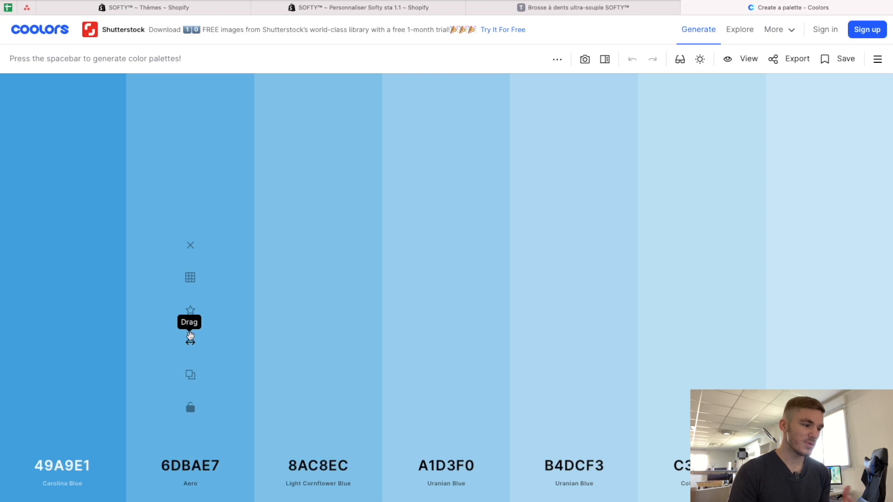
Remove the colors 49A9E1, 8AC8EC, B4DCF3 and C3E3F5 from the palette
click(63, 246)
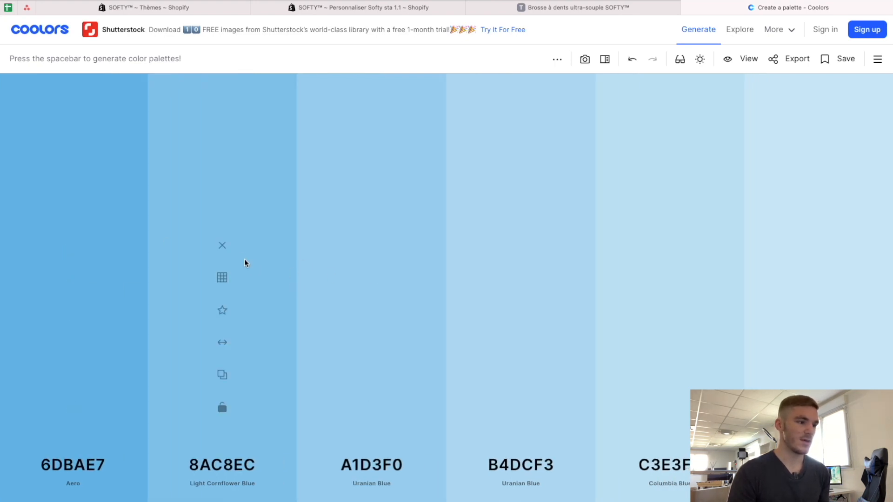
click(224, 246)
click(442, 245)
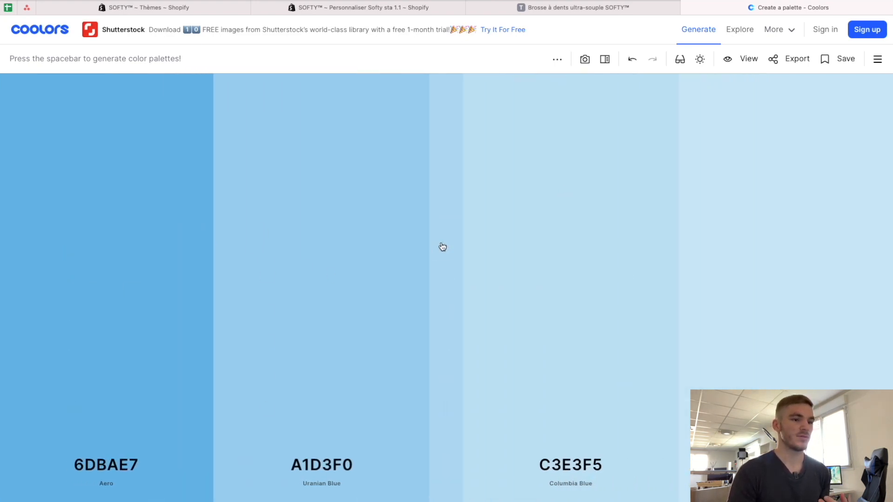
click(558, 245)
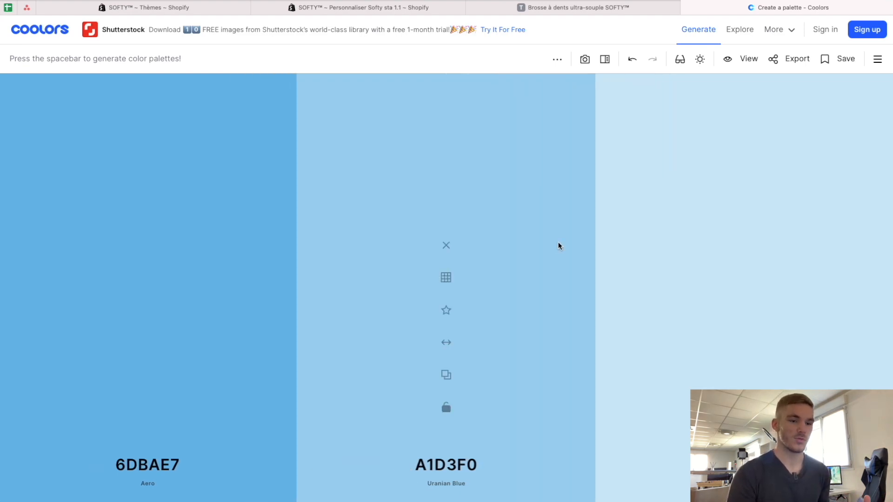
Add a color after CFE9F7 at the end of the palette and set its hex value to F6F6F6
key(ctrl+z)
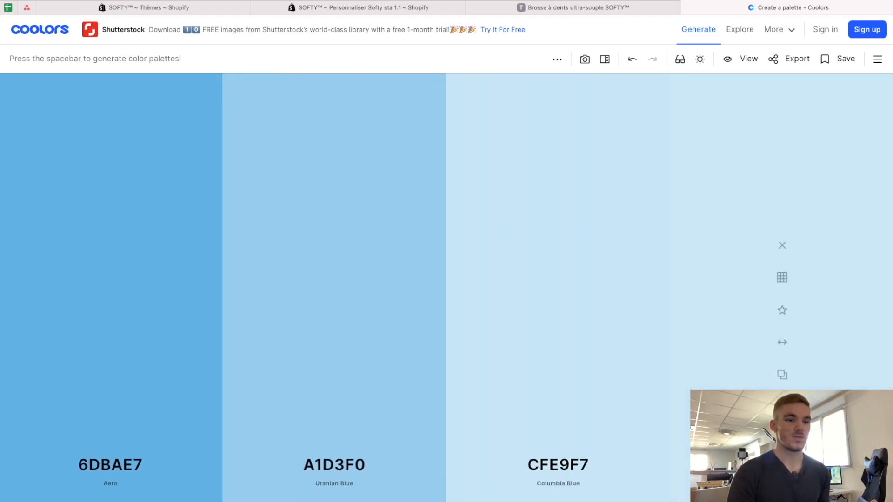
click(782, 465)
text(F6F6F)
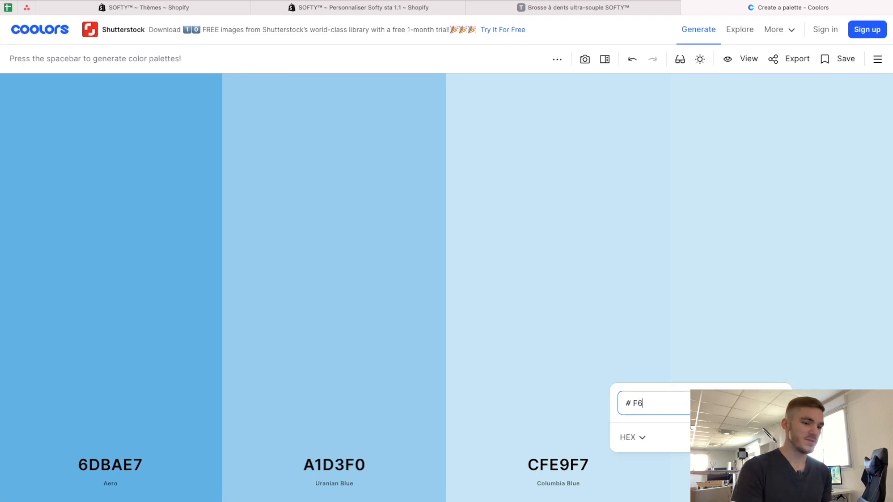
text(6)
click(747, 342)
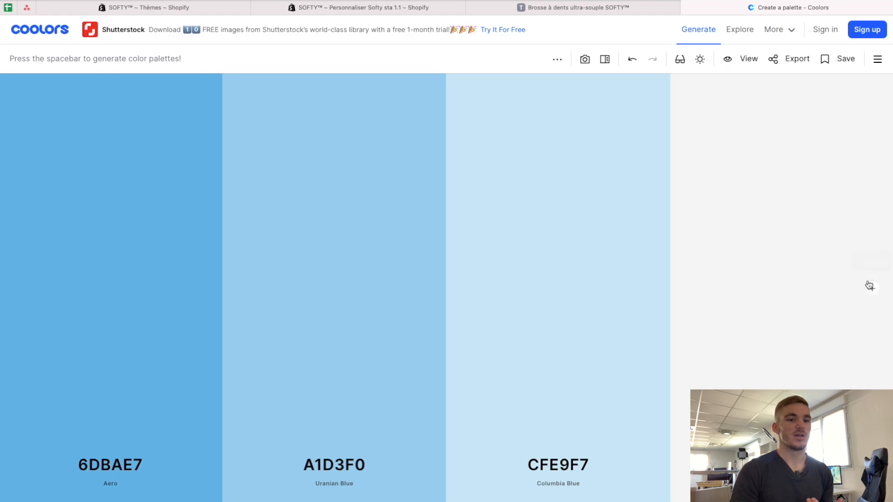
Add a color at the start of the palette, before 6DBAE7, and change it to the near-black shade 050C10
click(20, 289)
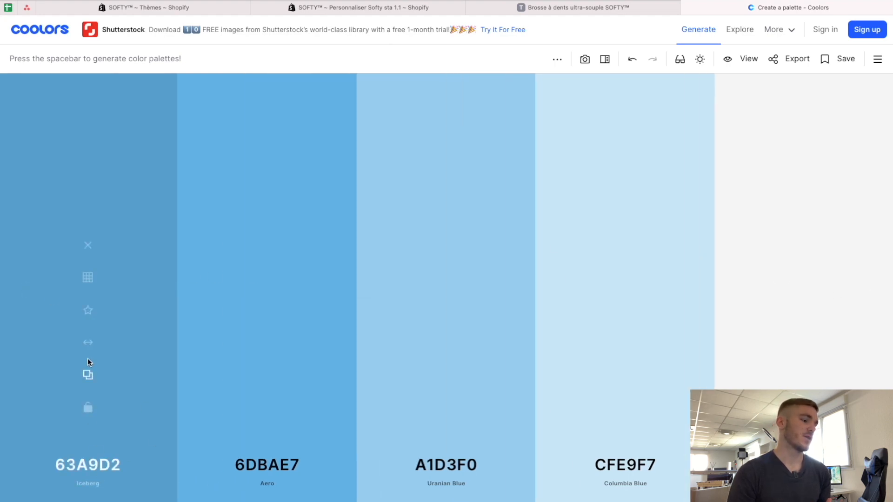
click(87, 278)
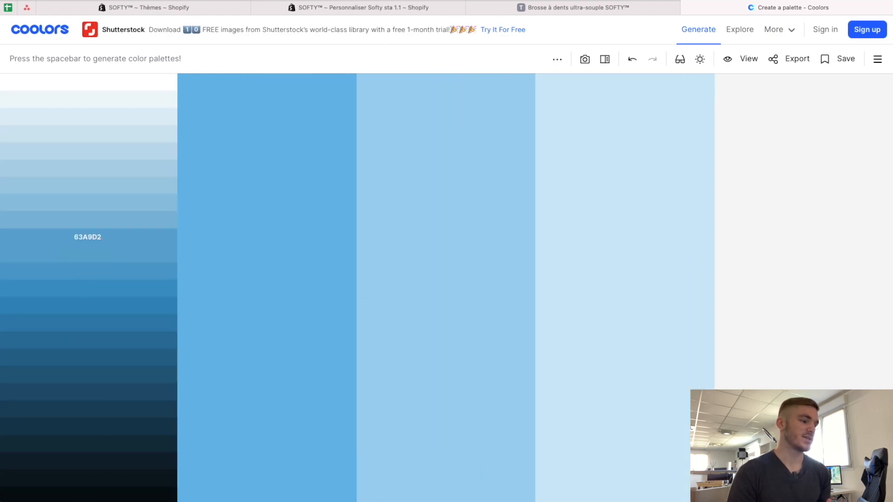
click(88, 494)
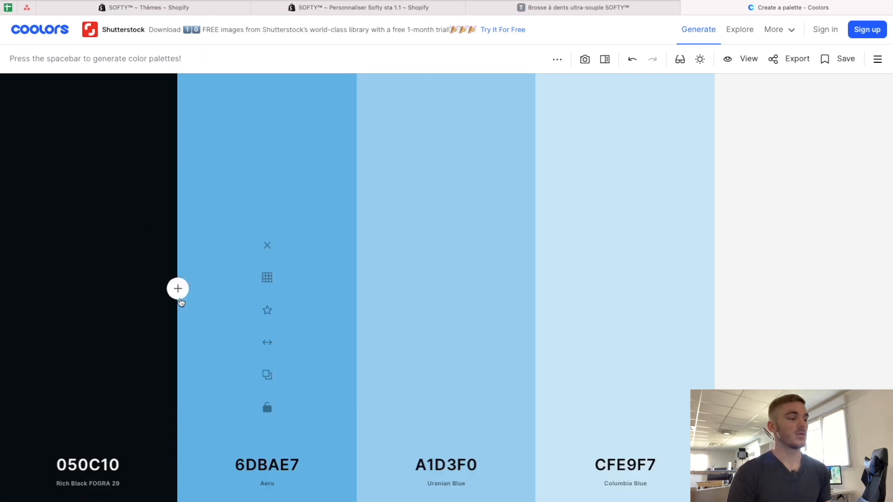
Add a color between 050C10 and 6DBAE7 and change it to the dark shade 13222A
click(178, 293)
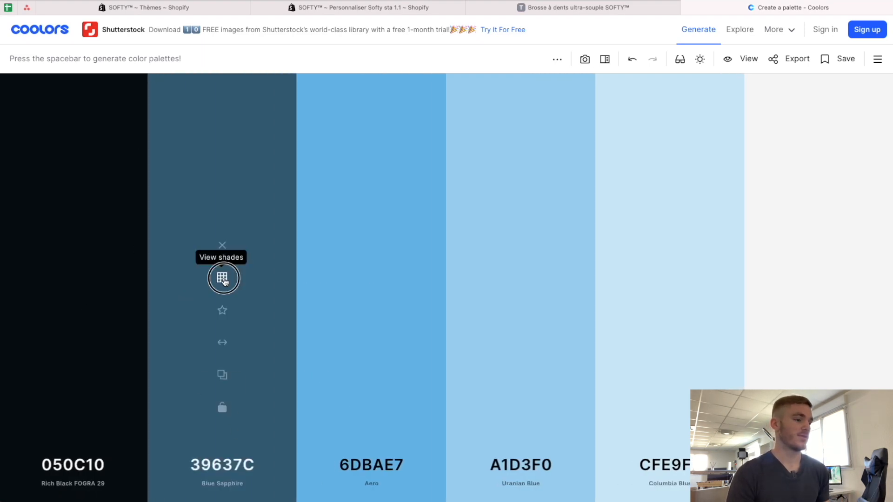
click(221, 277)
click(221, 461)
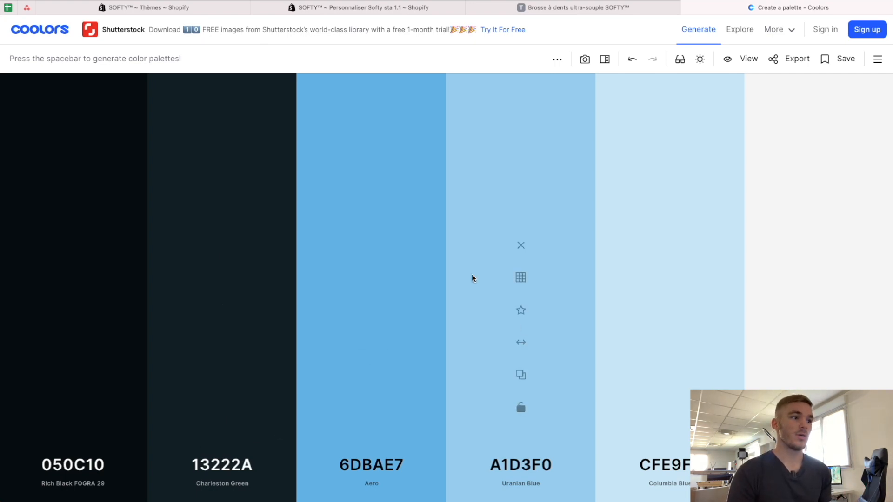
mouse_move(141, 291)
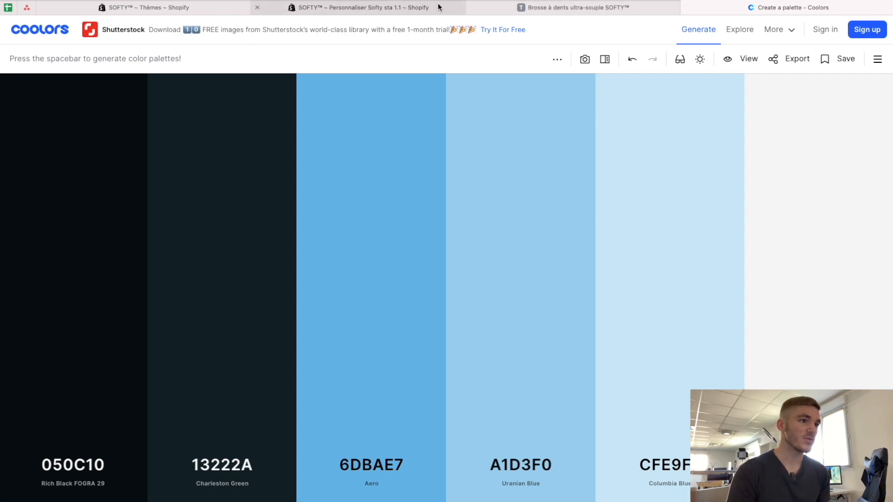
Place the Coolors palette tab next to the Shopify theme editor tab, switch to the theme editor and save the changes
drag(516, 1, 744, 8)
click(593, 10)
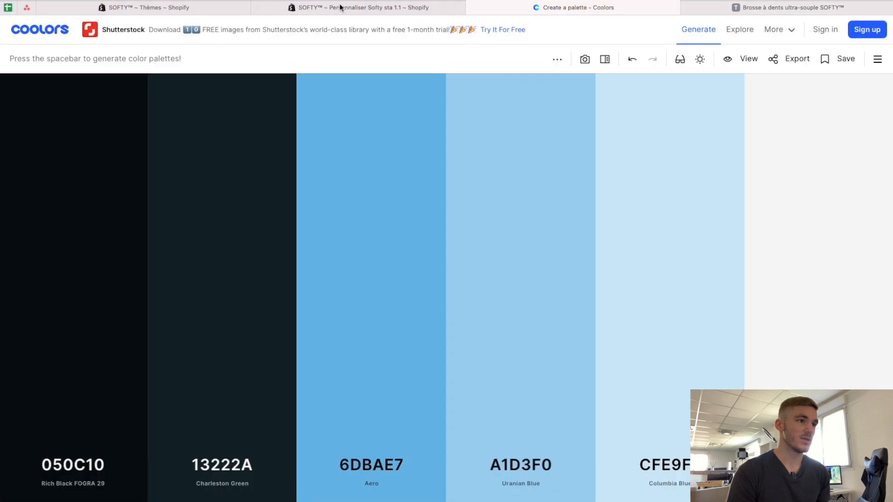
click(375, 6)
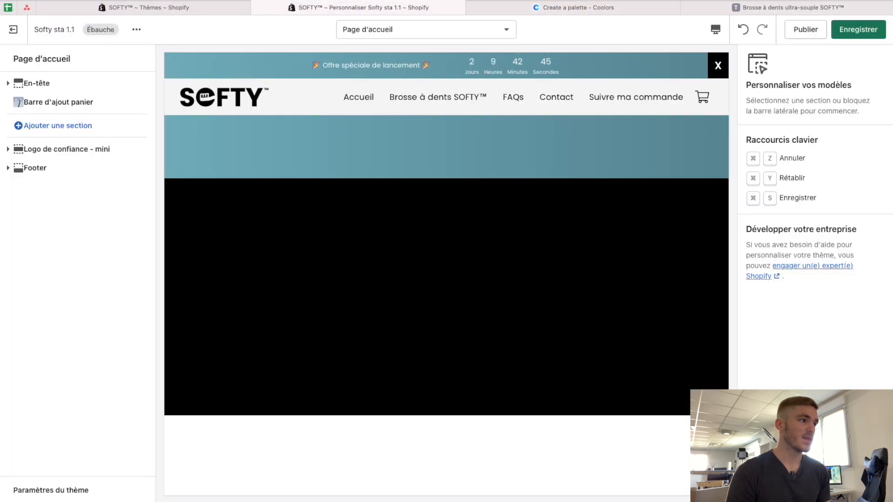
click(869, 38)
In the theme's general settings, try Pas de bordures arrondies for the border rounding intensity and settle on Bordures rondes
click(73, 489)
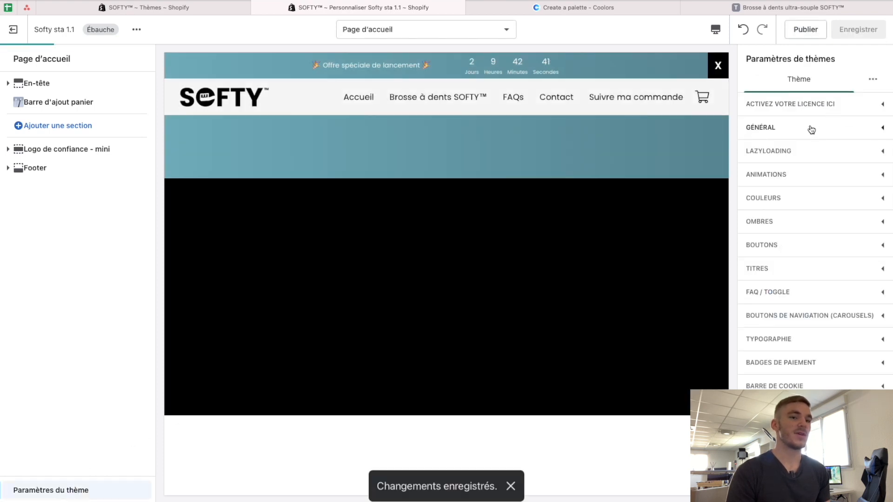
click(810, 127)
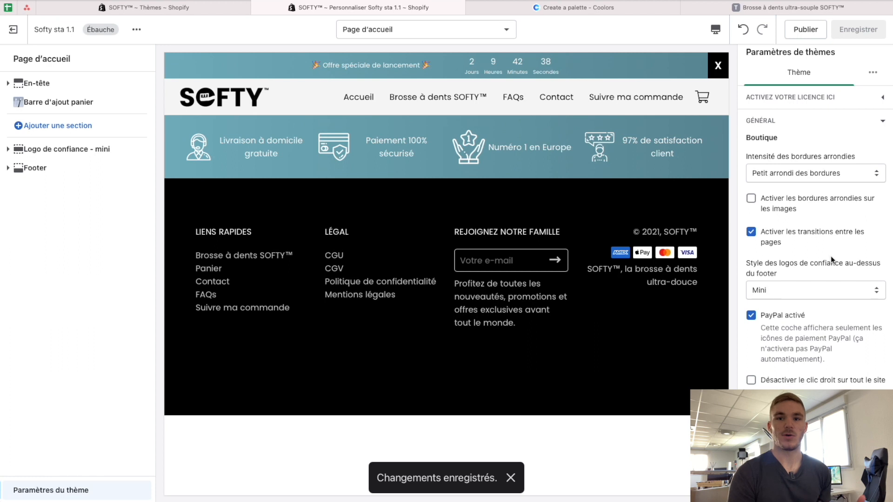
click(808, 175)
click(770, 159)
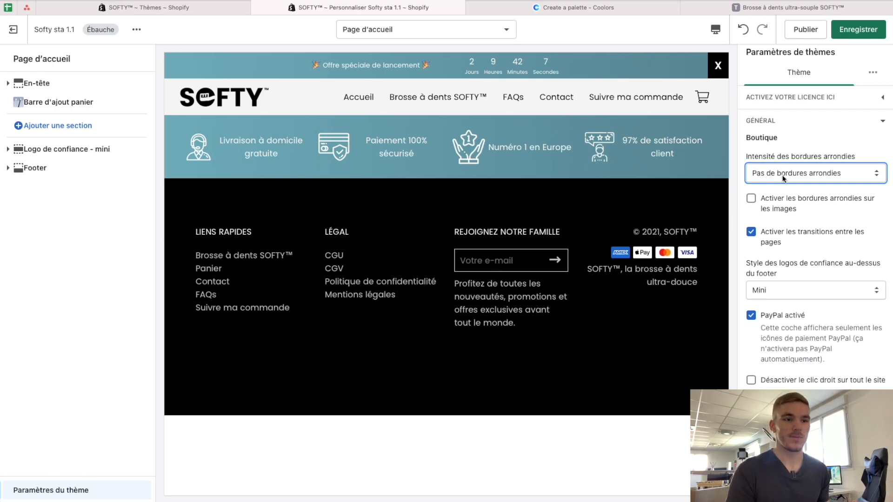
click(783, 173)
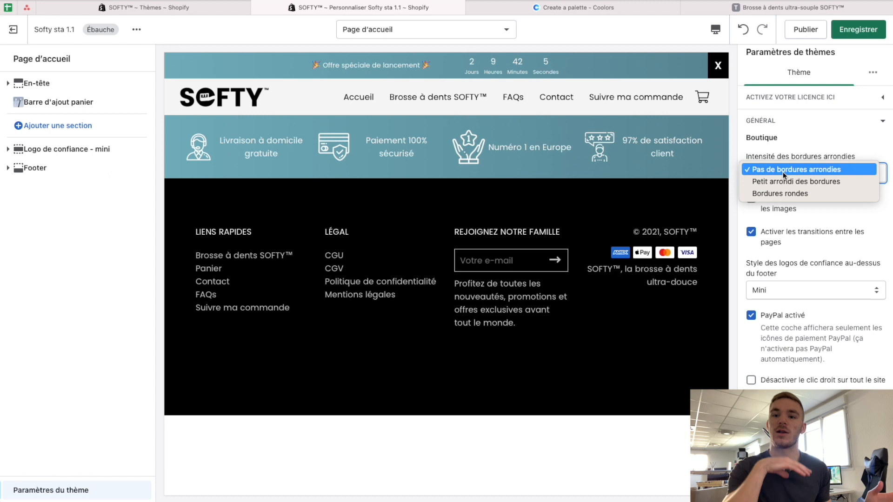
click(778, 196)
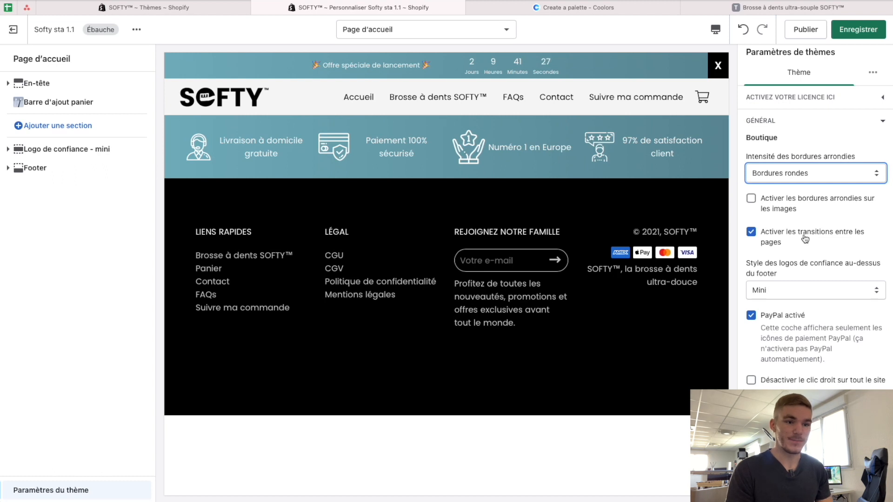
Review the theme's lazyloading and animation settings and open its color settings
scroll(807, 279, down, 5)
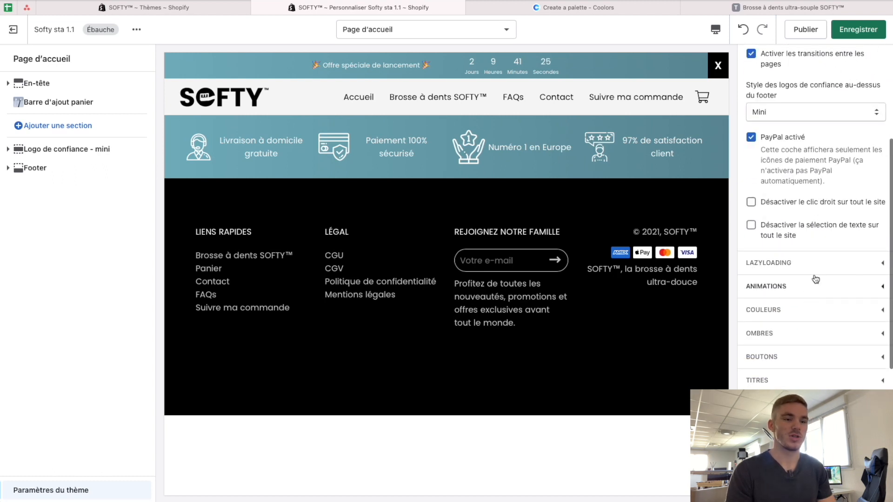
click(818, 264)
scroll(825, 195, up, 2)
scroll(827, 139, up, 2)
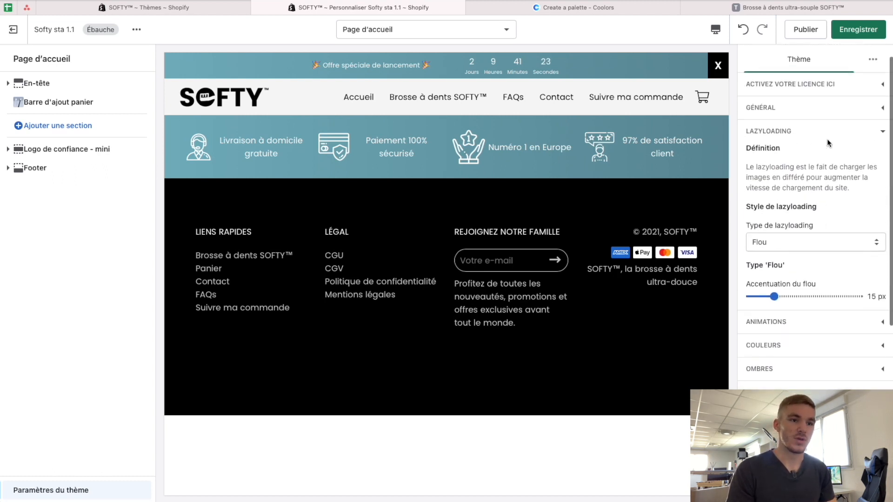
click(801, 324)
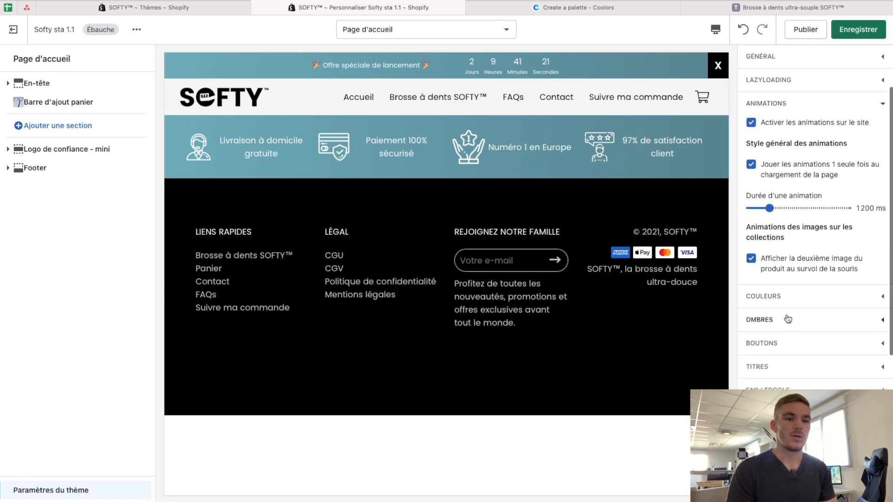
click(788, 320)
click(809, 128)
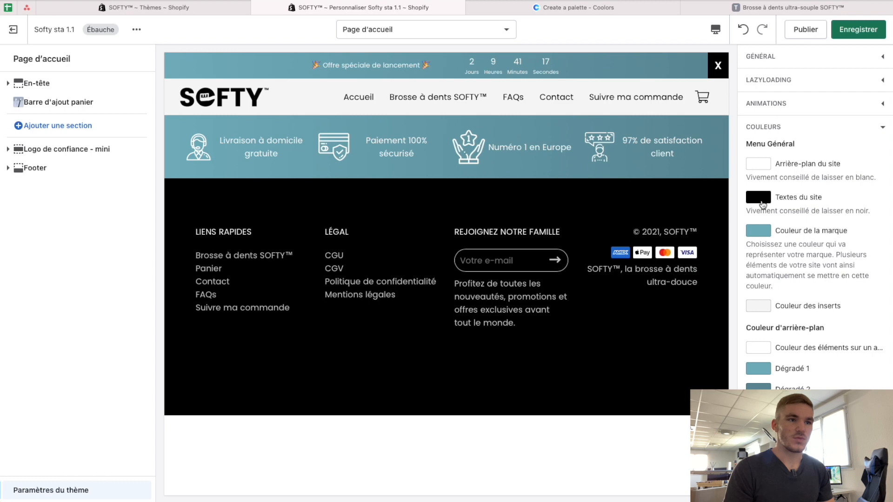
Copy 050C10 from the Coolors palette and set it as the theme's Textes du site color in Shopify
click(769, 13)
click(621, 14)
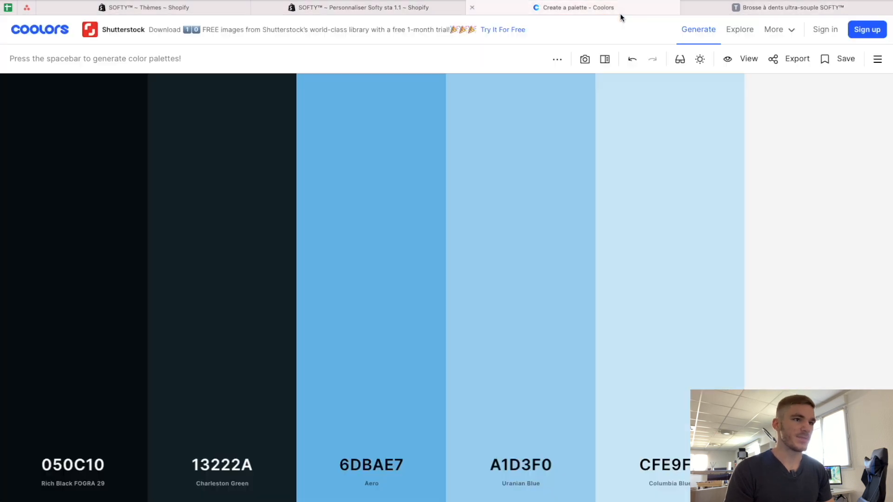
click(73, 374)
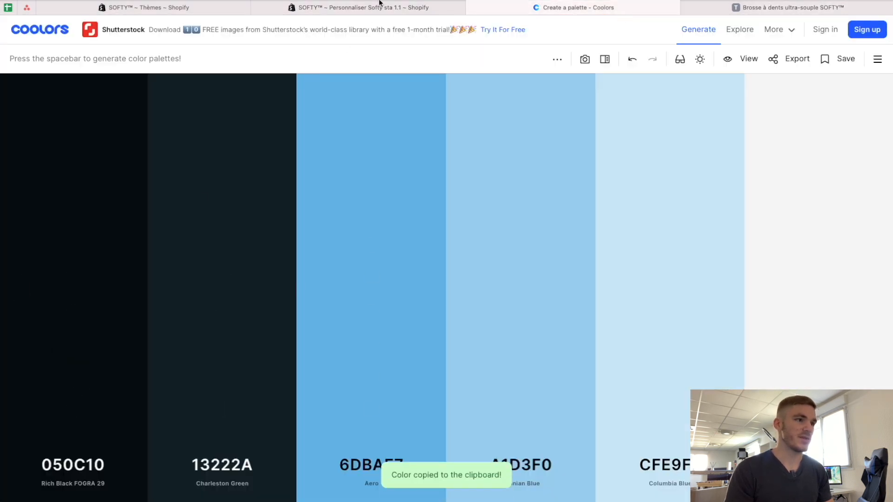
click(454, 8)
click(758, 197)
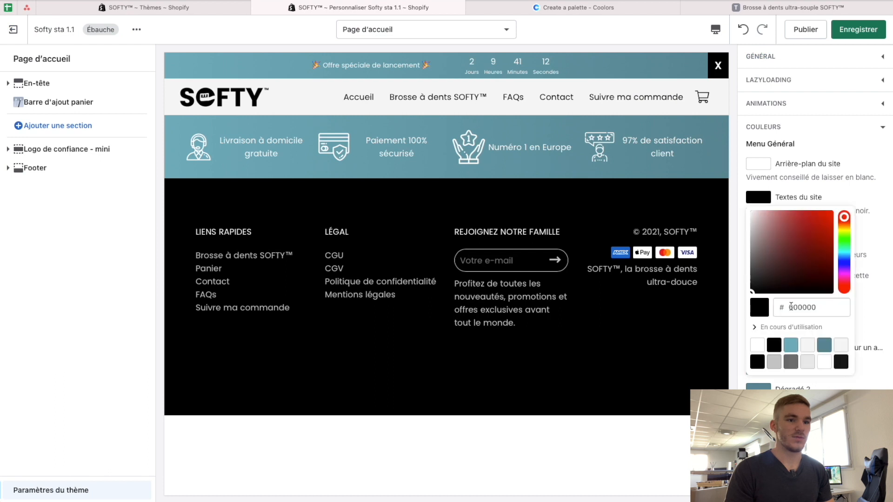
double_click(813, 309)
key(super+v)
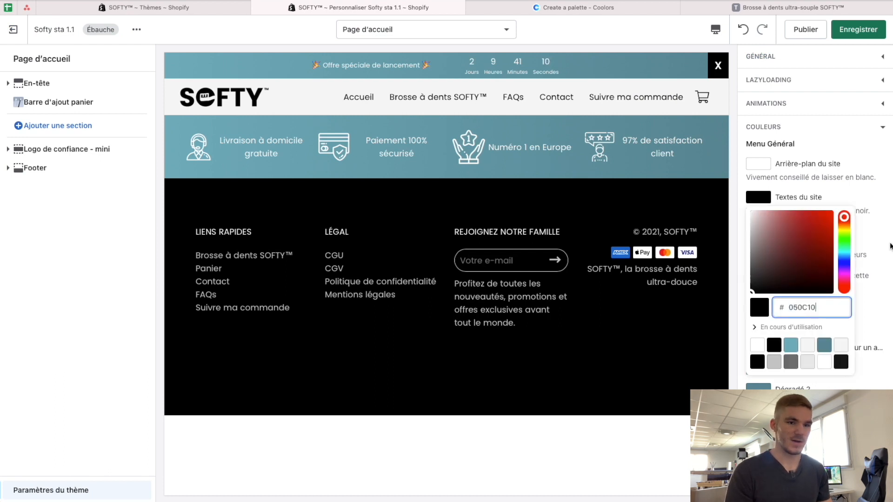
click(885, 243)
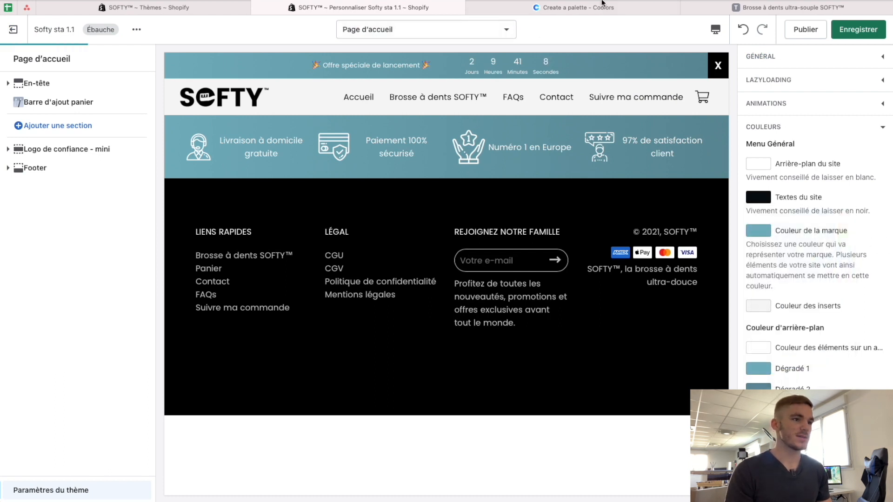
Copy 6DBAE7 from the Coolors palette and set it as the theme's Couleur de la marque in the Shopify editor
click(572, 7)
click(372, 375)
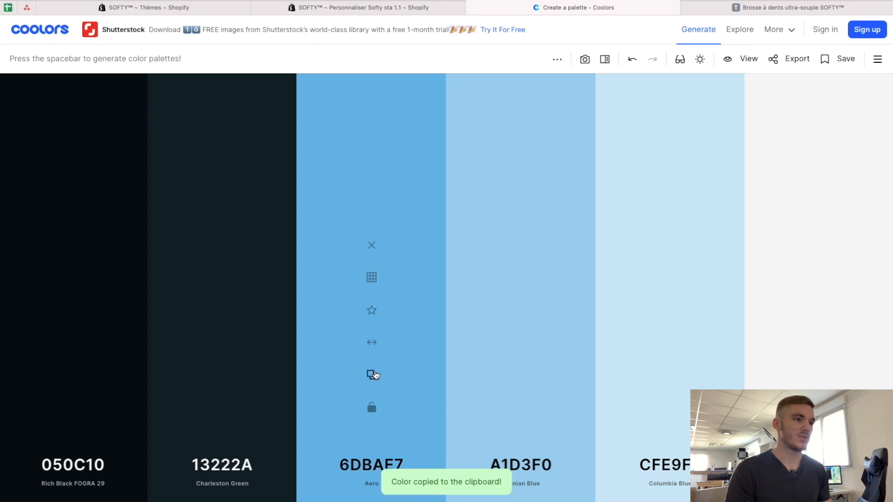
click(369, 8)
click(764, 231)
double_click(801, 341)
key(super+v)
click(876, 250)
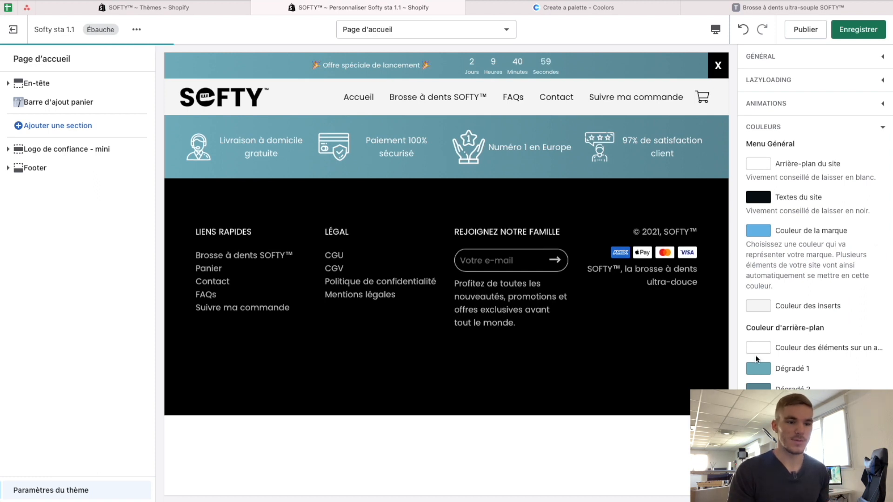
Check the Couleur des inserts setting and set the Dégradé 1 background colour to 6DBAE7
scroll(756, 370, down, 2)
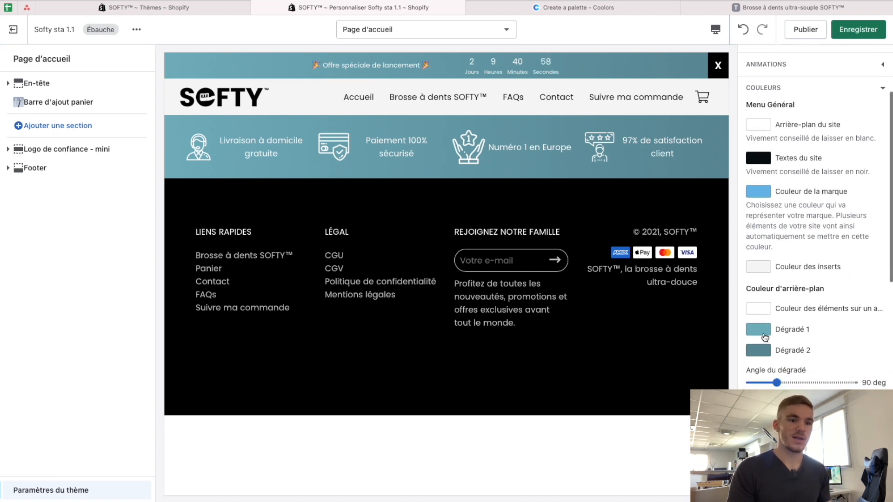
click(764, 273)
click(885, 280)
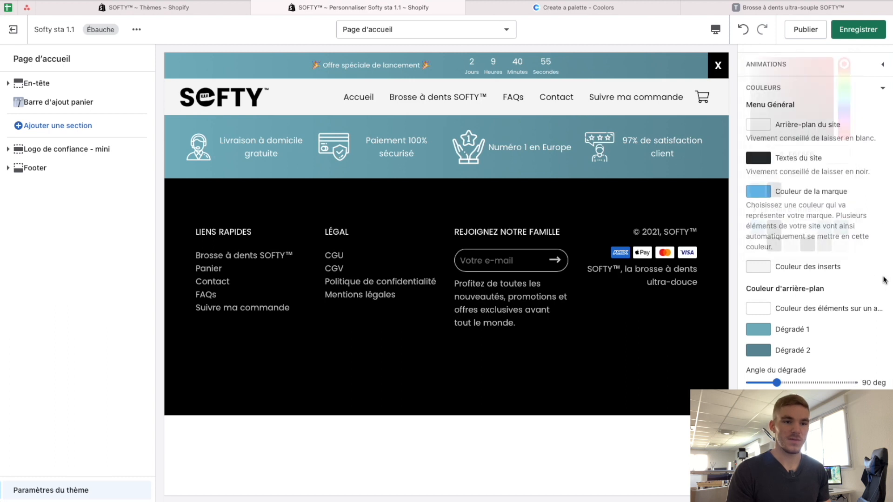
click(758, 268)
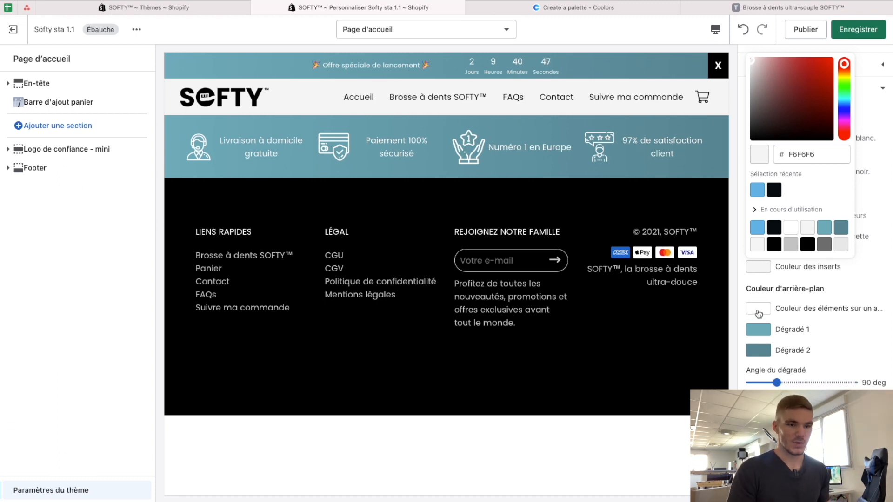
click(760, 330)
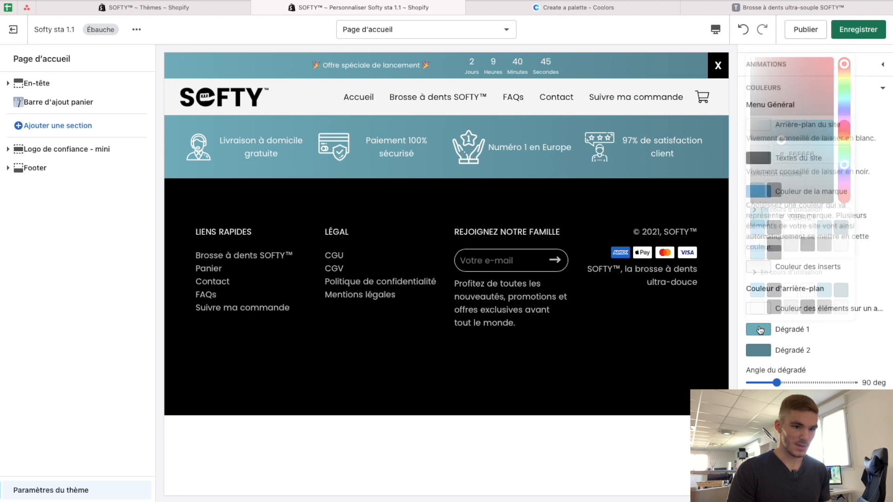
click(758, 253)
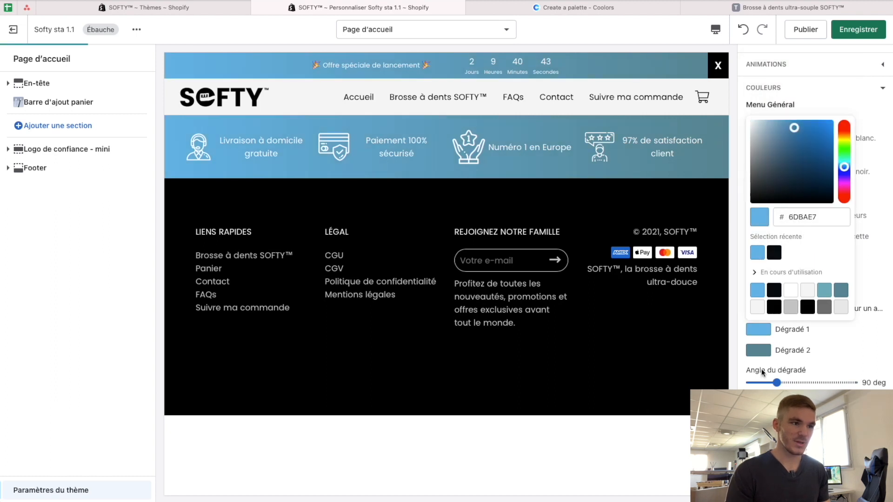
Copy the Columbia Blue shade from the Coolors palette and set it as the theme's Dégradé 2 colour in Shopify
click(581, 7)
mouse_move(660, 413)
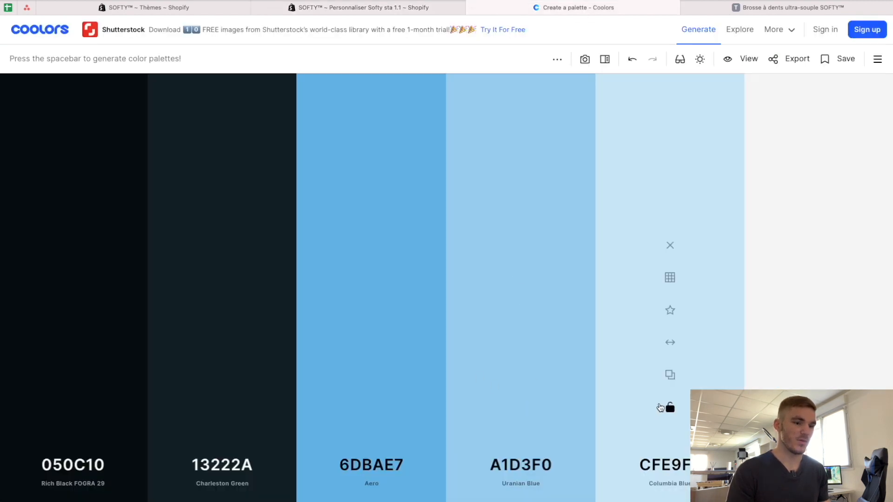
click(406, 12)
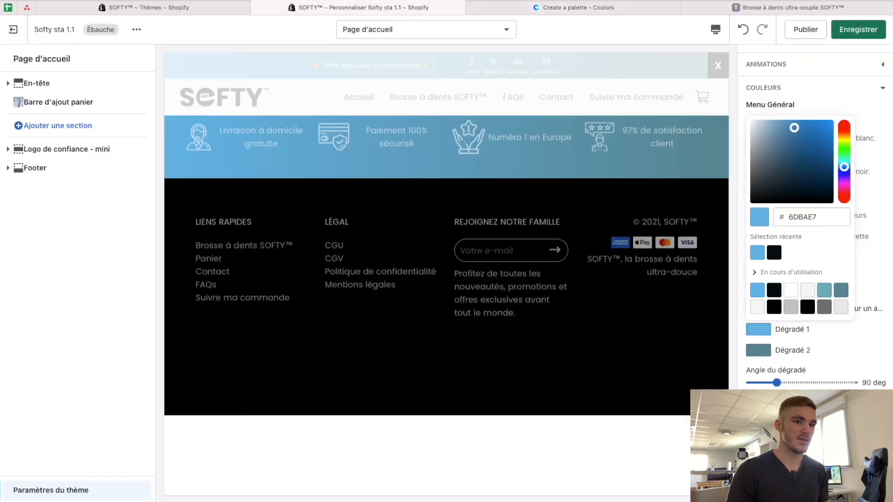
click(759, 350)
double_click(813, 244)
key(ctrl+v)
click(877, 298)
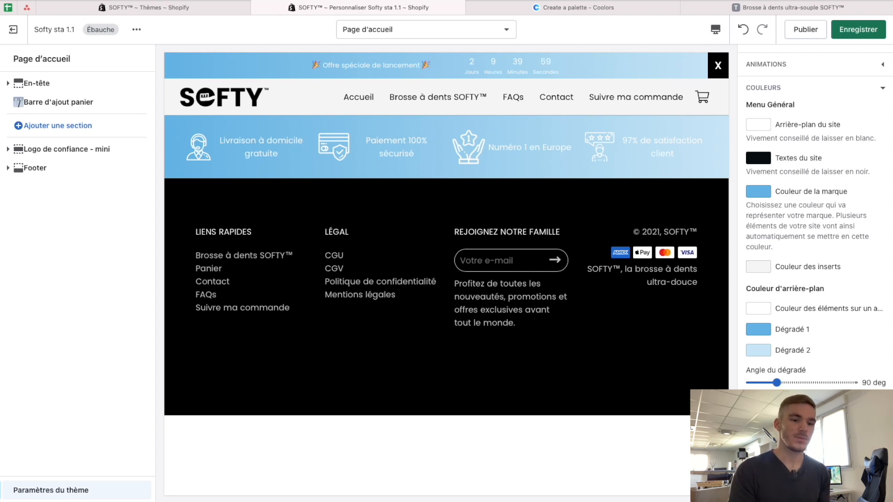
Under Tiroirs, set the Arrière-plan colour to FFFFFF and the Texte colour to the palette's near-black 050C10
click(759, 406)
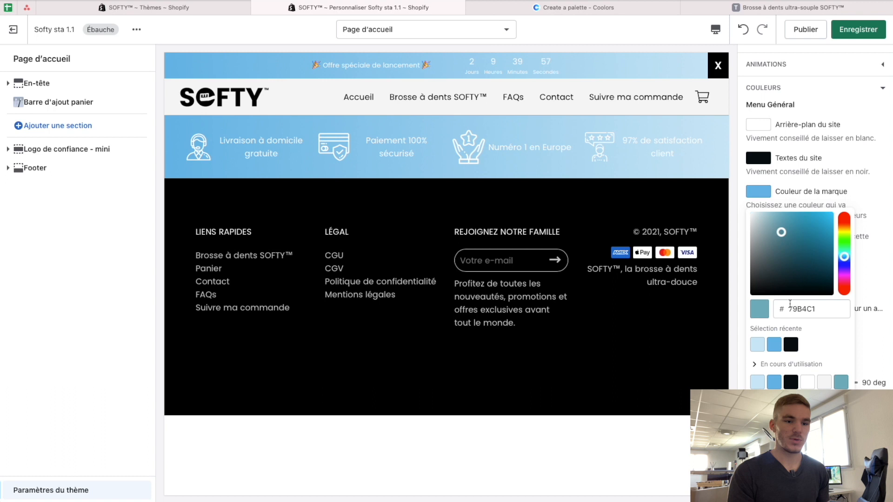
click(808, 382)
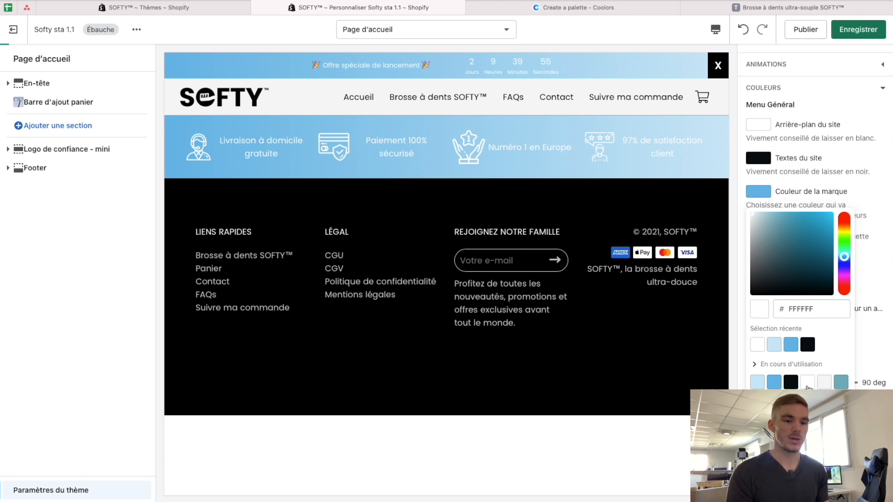
click(758, 407)
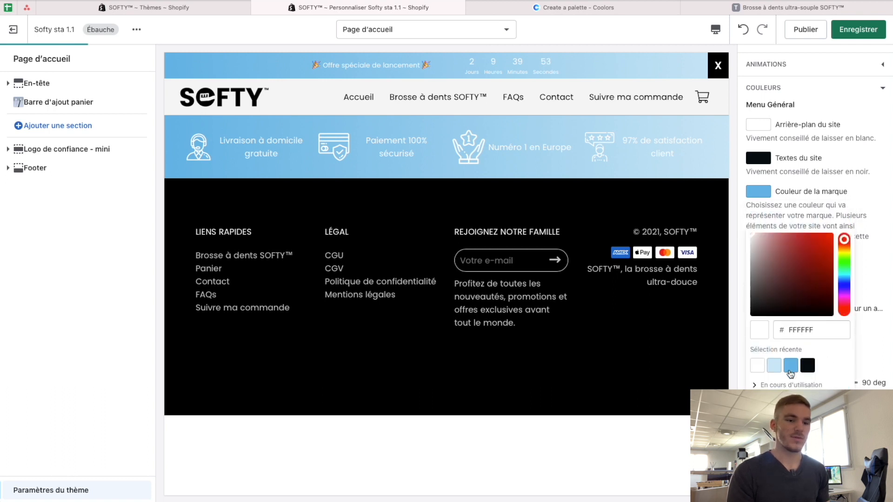
click(807, 372)
click(758, 432)
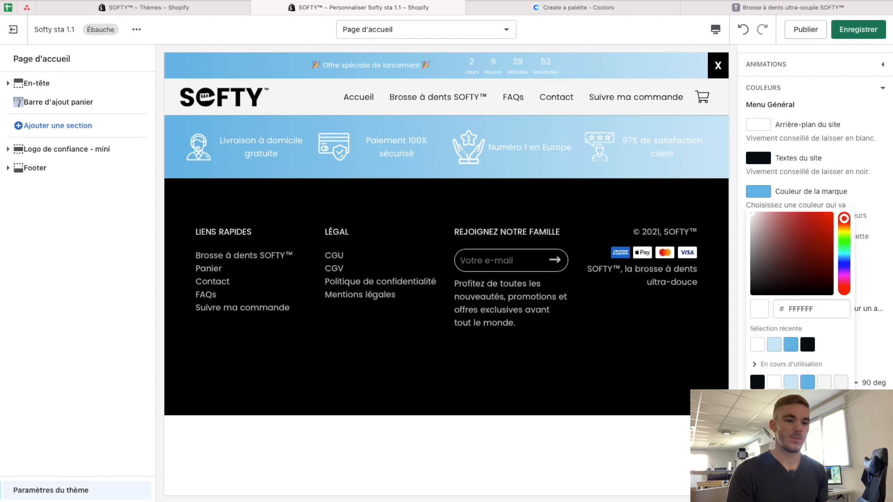
click(759, 422)
scroll(759, 422, down, 2)
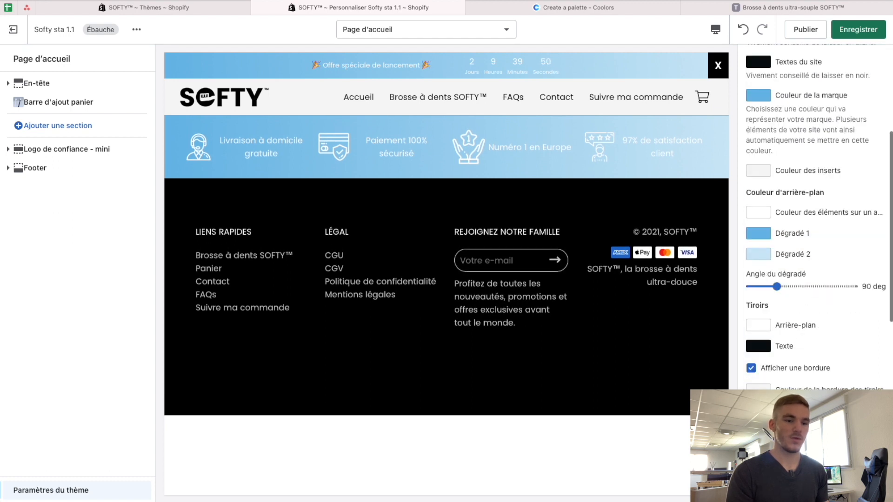
Set the footer's background colour to F6F6F6 and its title colour to the near-black 050C10
click(758, 346)
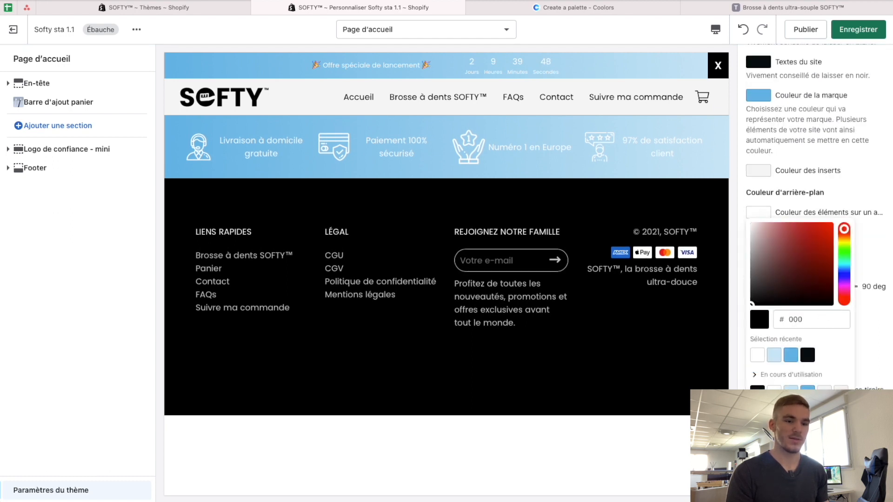
click(824, 389)
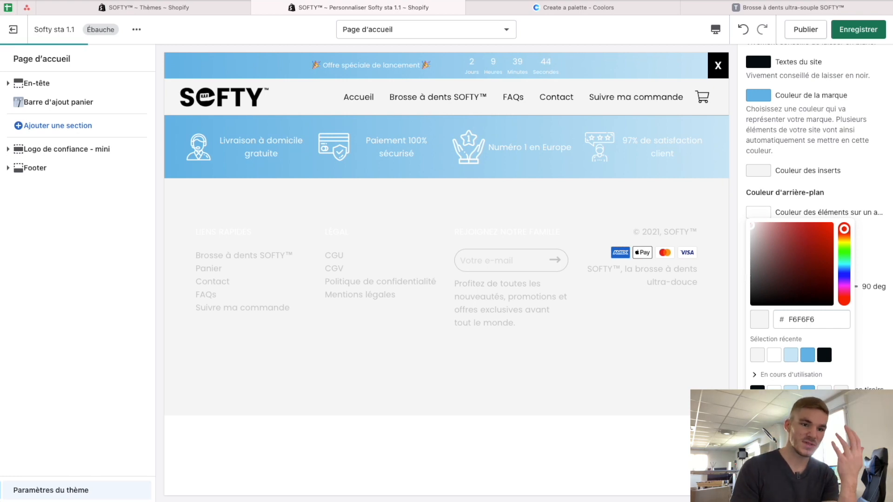
click(878, 369)
click(758, 233)
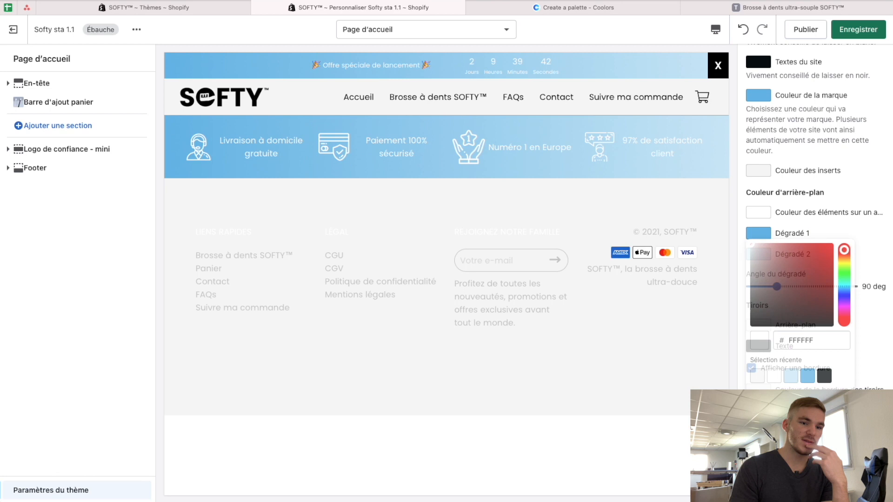
click(825, 379)
click(875, 389)
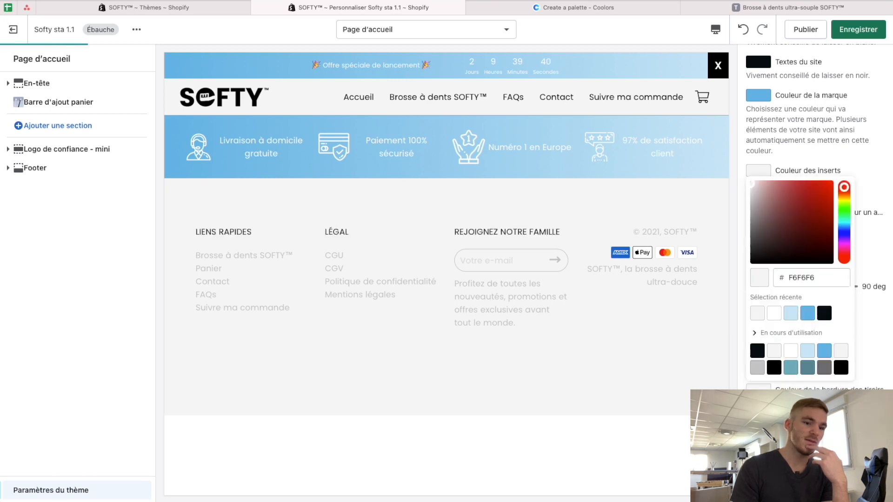
Copy 13222A from the Coolors palette and set it as the footer's text colour in the Shopify editor
click(759, 469)
click(594, 8)
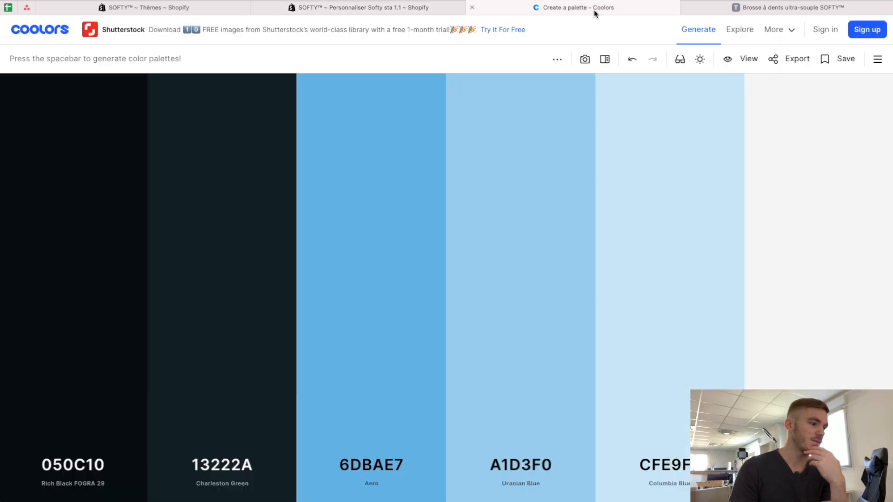
click(222, 375)
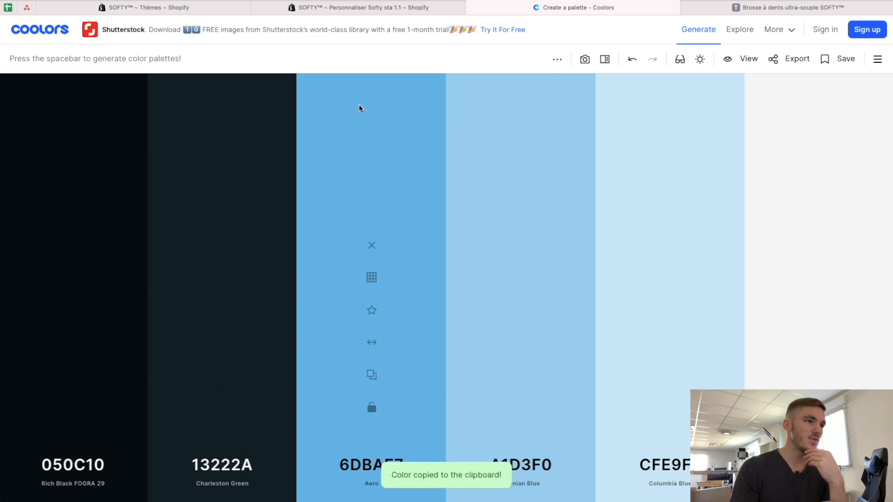
click(387, 10)
double_click(802, 361)
key(ctrl+v)
Look through the theme's remaining settings, including the quick payment button style and the Titres options
scroll(818, 326, down, 3)
scroll(827, 327, down, 5)
scroll(827, 325, up, 5)
scroll(817, 164, down, 4)
scroll(817, 163, down, 6)
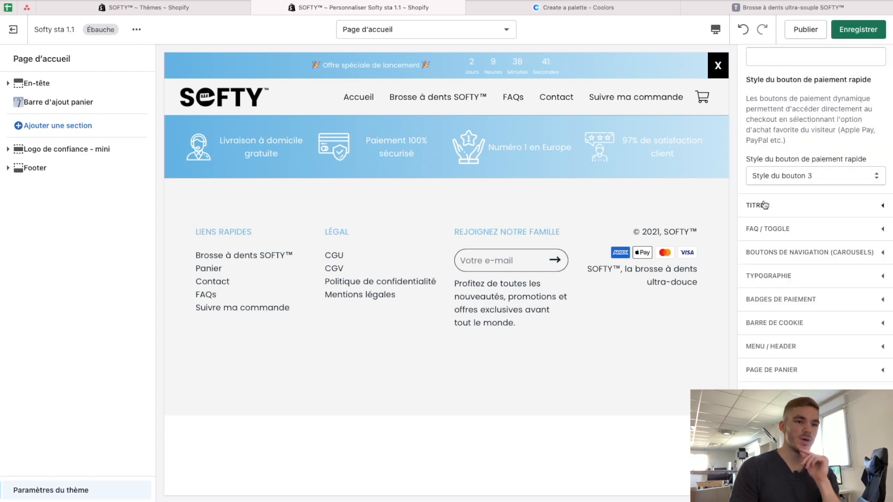
click(770, 207)
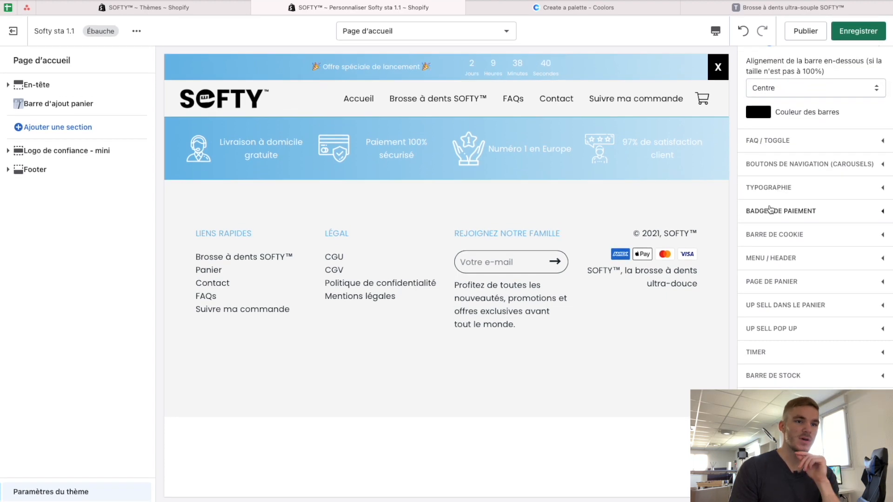
scroll(770, 206, up, 10)
scroll(770, 206, down, 5)
scroll(769, 205, up, 10)
scroll(770, 208, up, 3)
scroll(769, 208, down, 4)
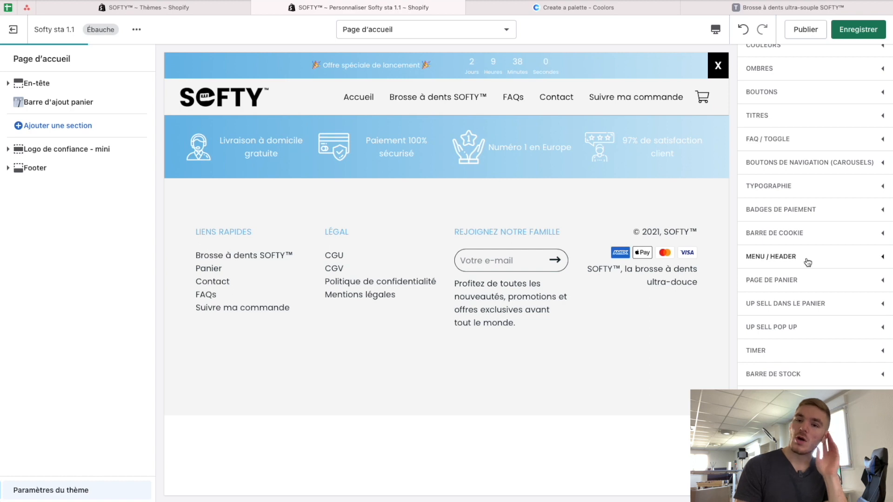
In the Menu / Header settings, set Arrière plan du menu to Flou sur l'arrière plan du menu
click(808, 262)
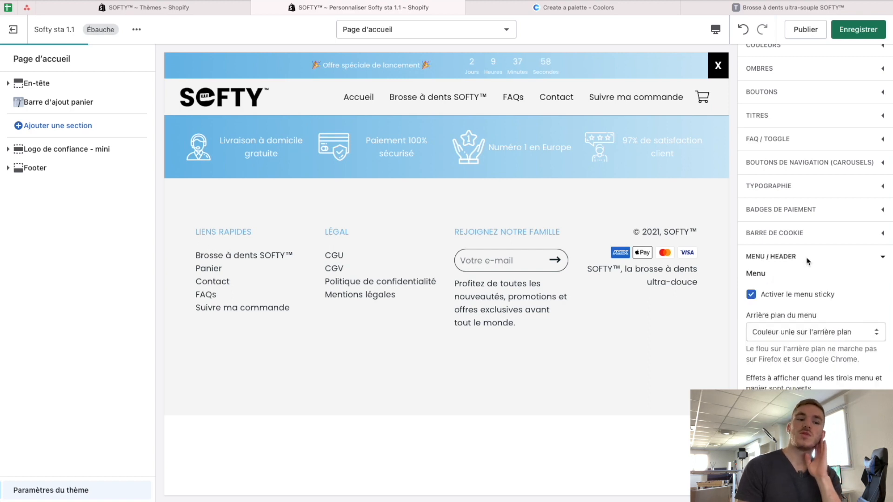
scroll(806, 256, down, 2)
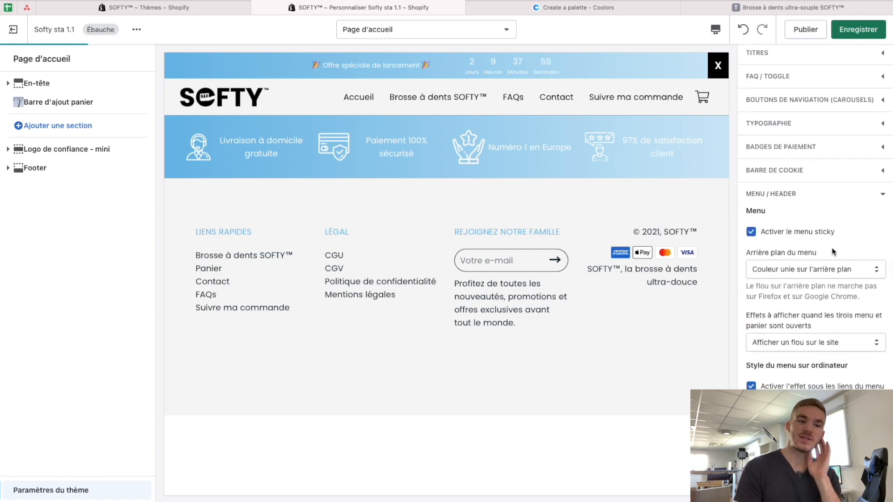
scroll(826, 312, down, 2)
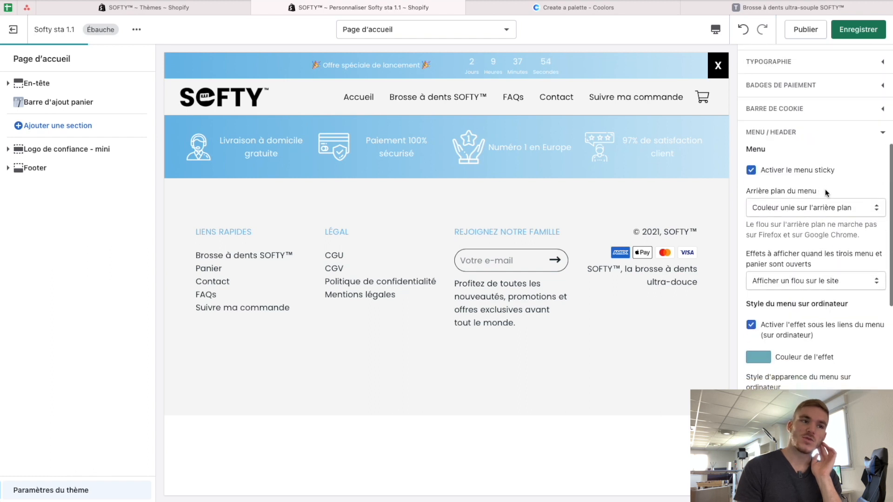
click(821, 206)
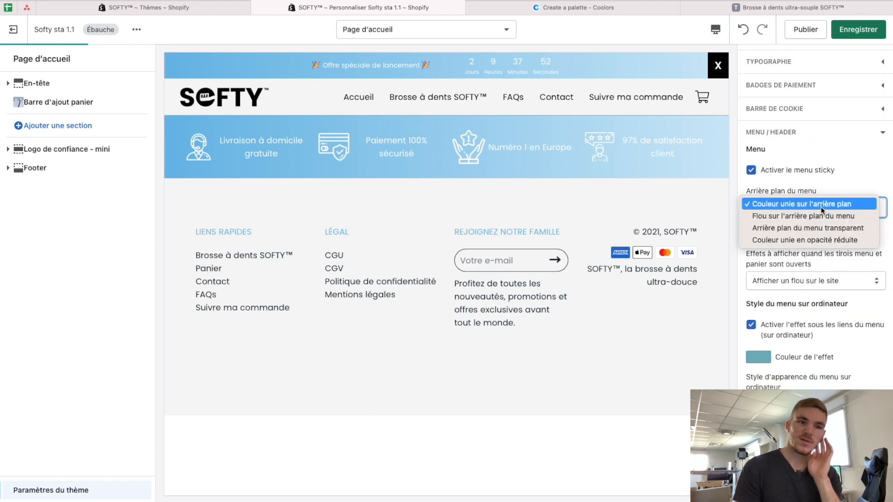
click(814, 215)
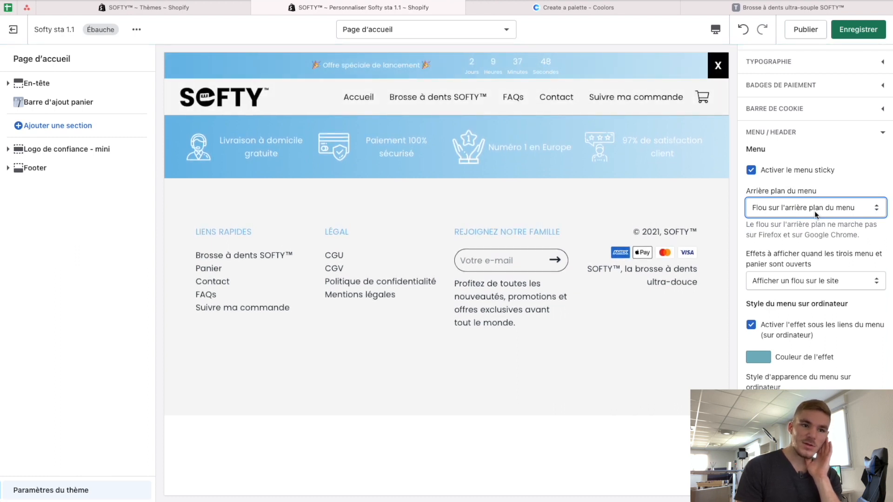
Set the Couleur de l'effet for the desktop menu links to the palette's blue 6DBAE7
scroll(828, 291, down, 5)
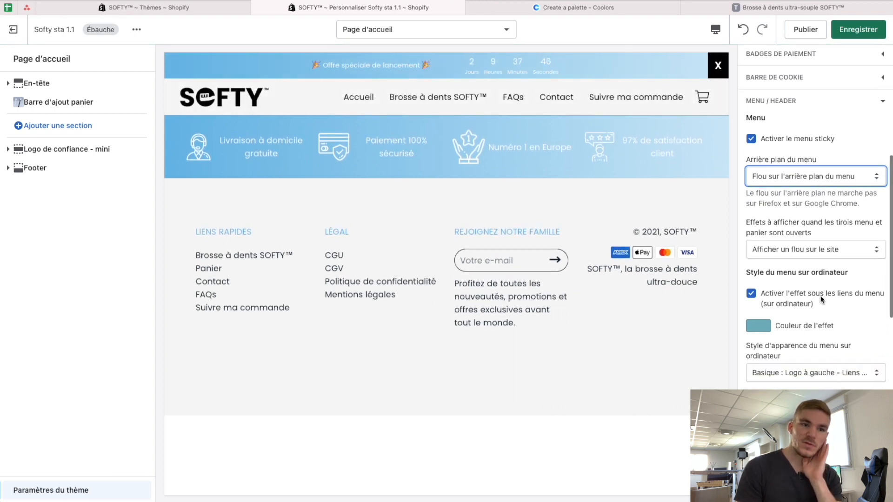
click(760, 145)
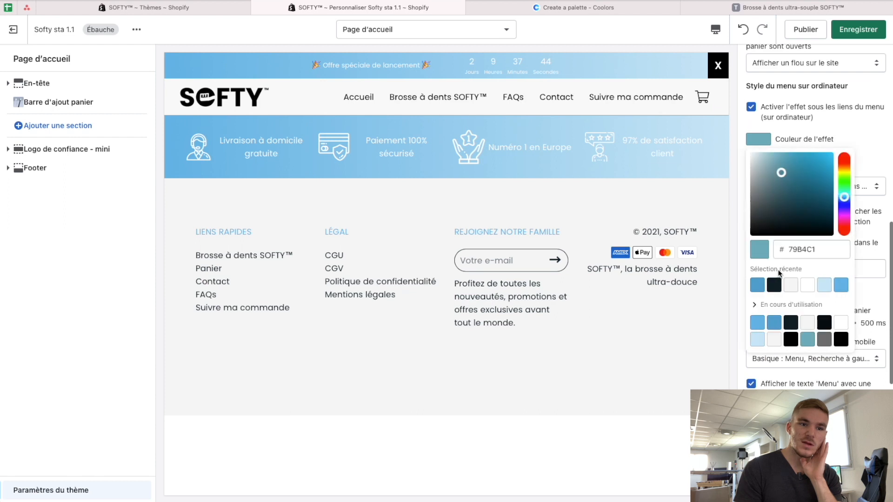
click(841, 284)
click(875, 161)
scroll(825, 261, up, 3)
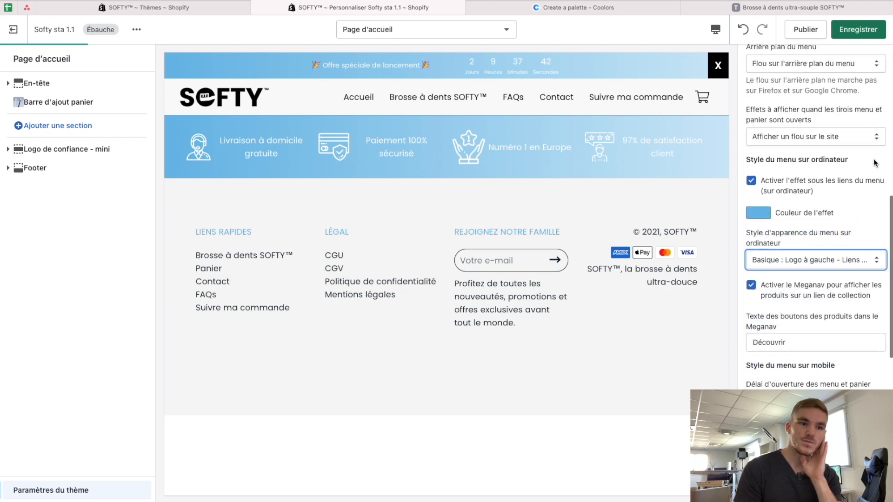
Set the desktop menu style to Burger : Slide à gauche and open the slide-out menu in the preview
click(813, 273)
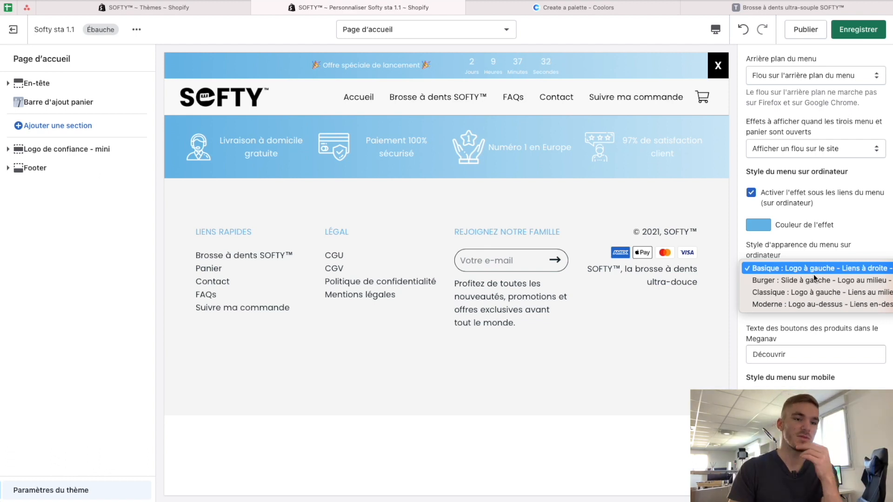
click(789, 281)
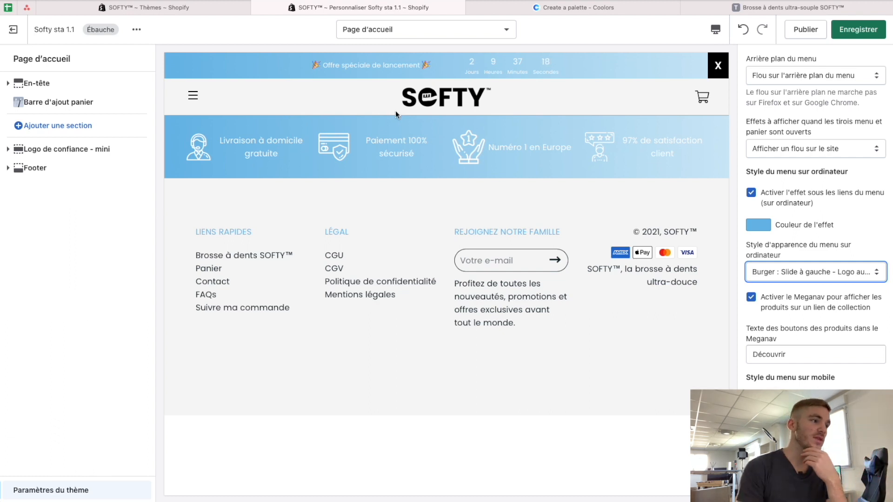
click(194, 96)
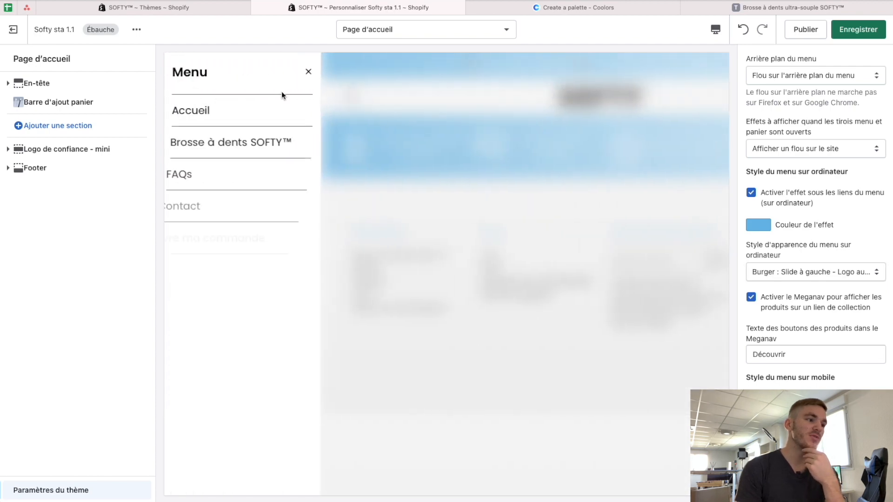
Close and reopen the slide-out menu in the preview, then open and close the Panier drawer to check both drawers
click(307, 74)
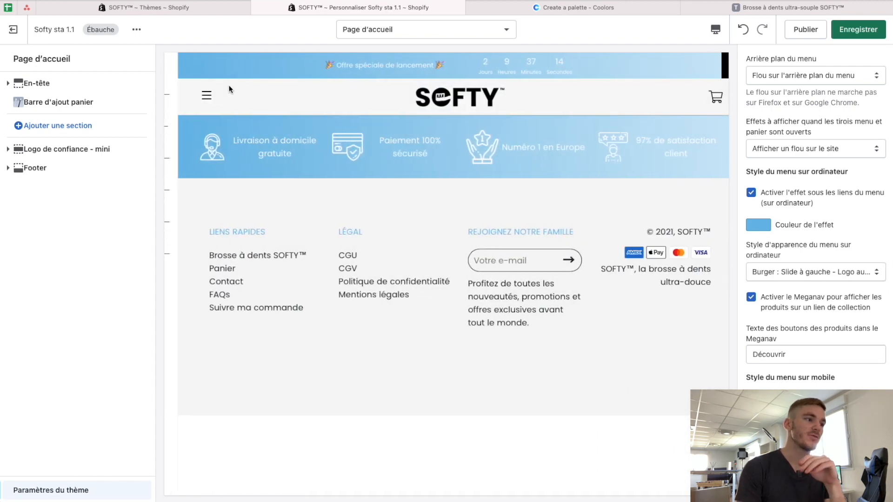
click(191, 96)
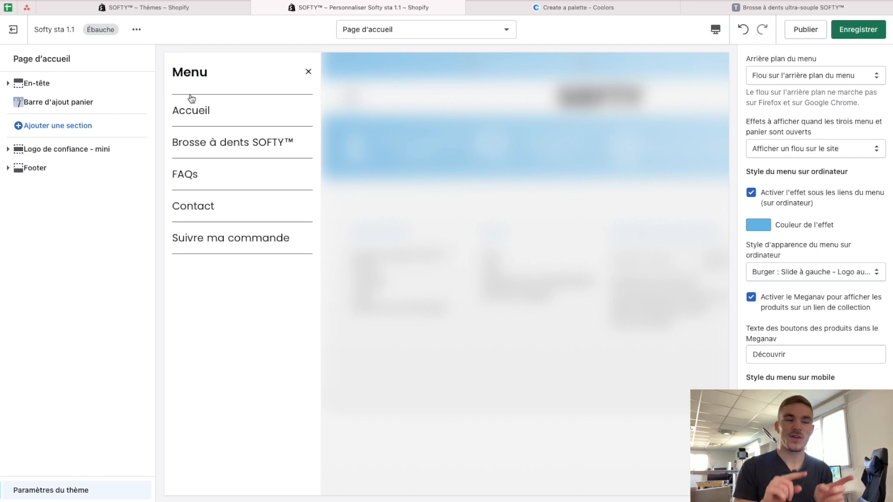
click(308, 73)
click(702, 97)
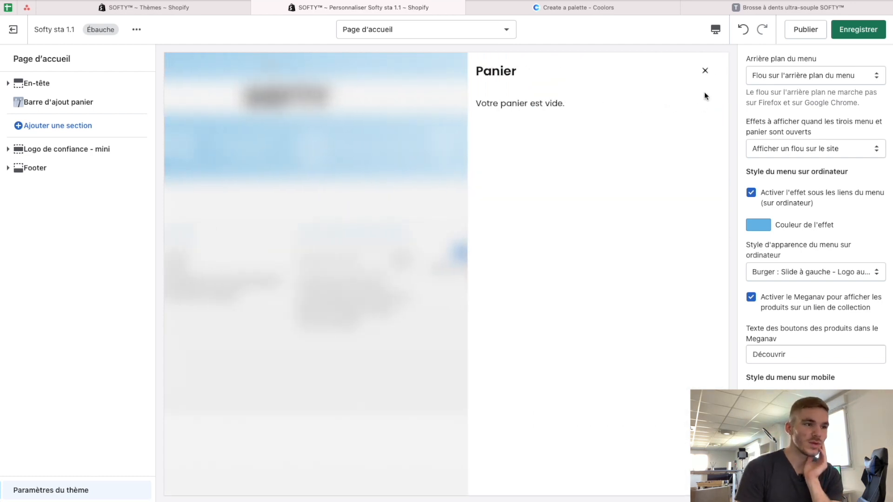
click(705, 70)
Review the mobile menu settings and check the header in the Mobile preview, returning to the Bureau view
scroll(809, 294, down, 5)
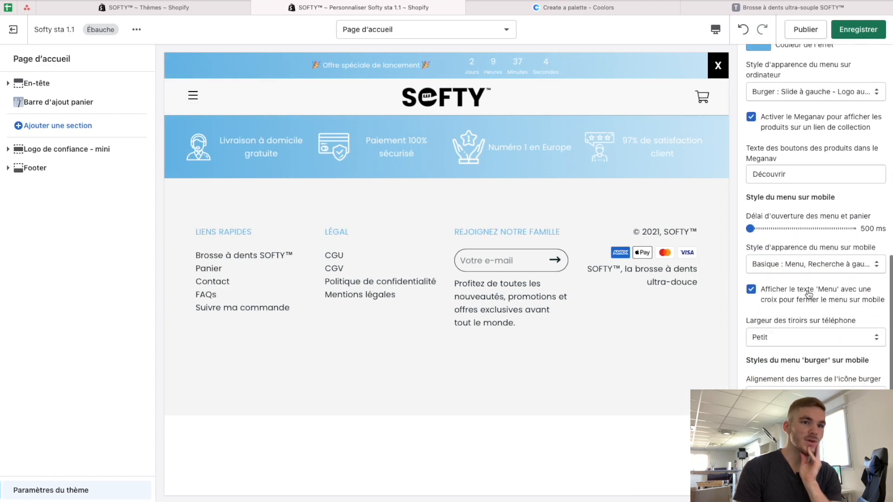
scroll(791, 269, down, 3)
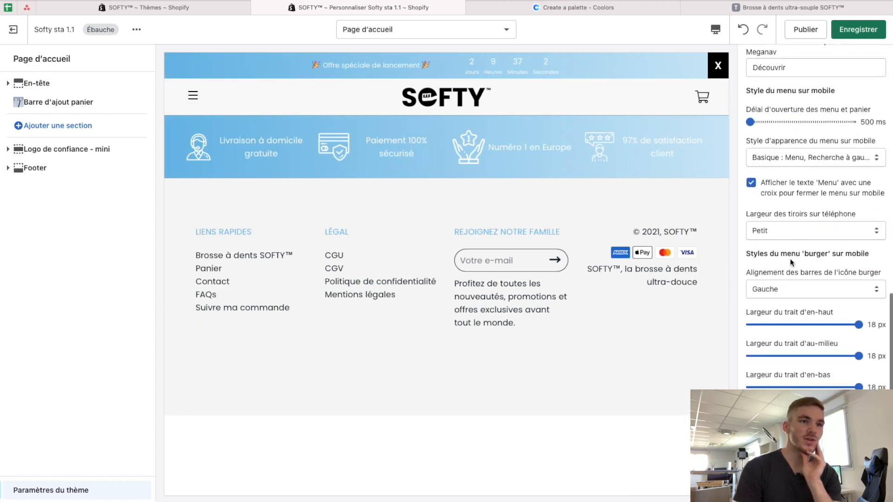
click(715, 30)
click(741, 57)
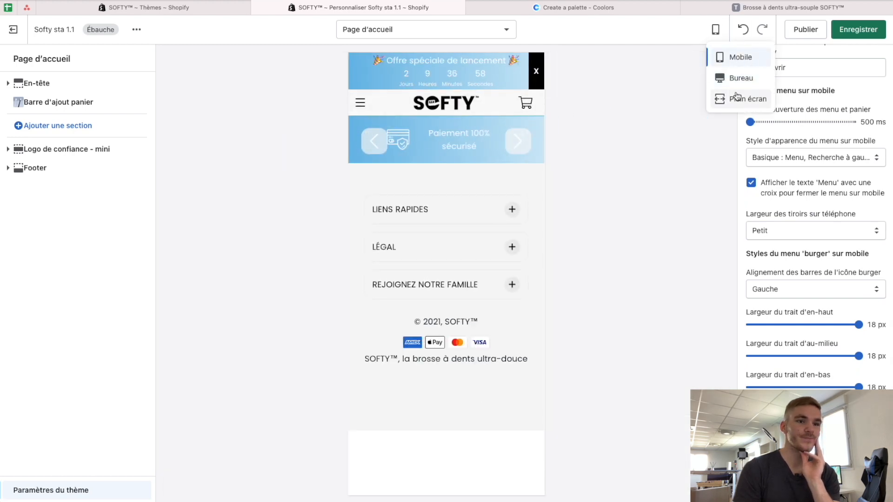
click(742, 78)
scroll(859, 315, down, 2)
scroll(859, 315, down, 2)
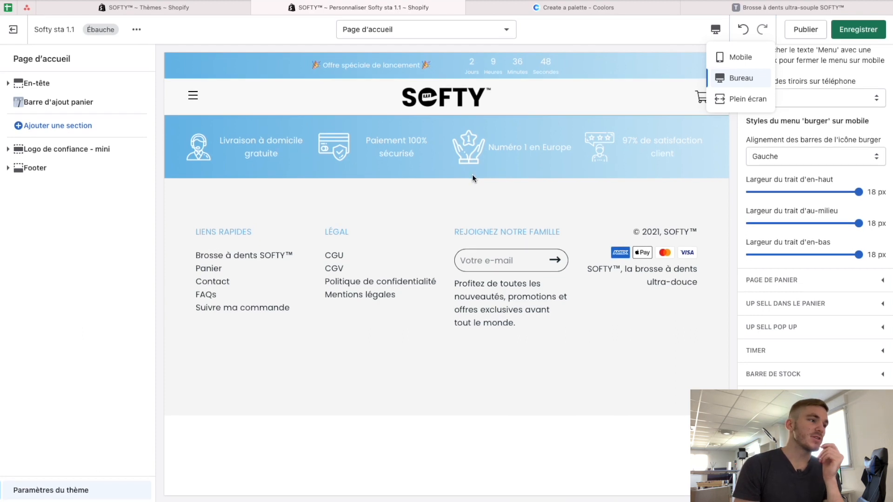
click(472, 175)
In the En-tête section, set the Largeur personnalisée du logo to 140 px
click(58, 83)
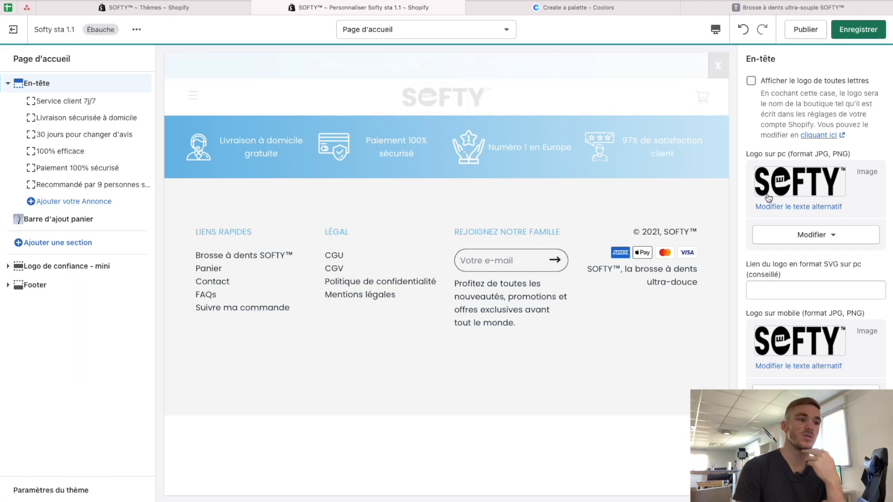
scroll(775, 232, down, 3)
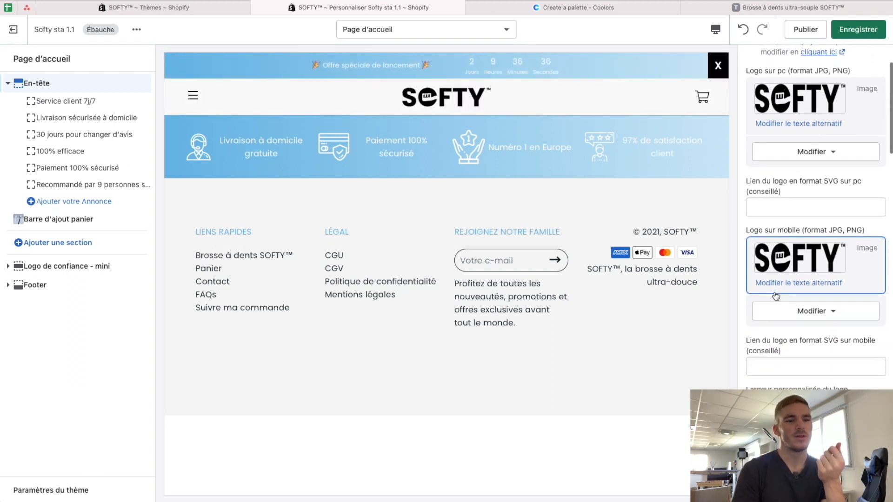
scroll(791, 288, down, 3)
drag(810, 263, 795, 264)
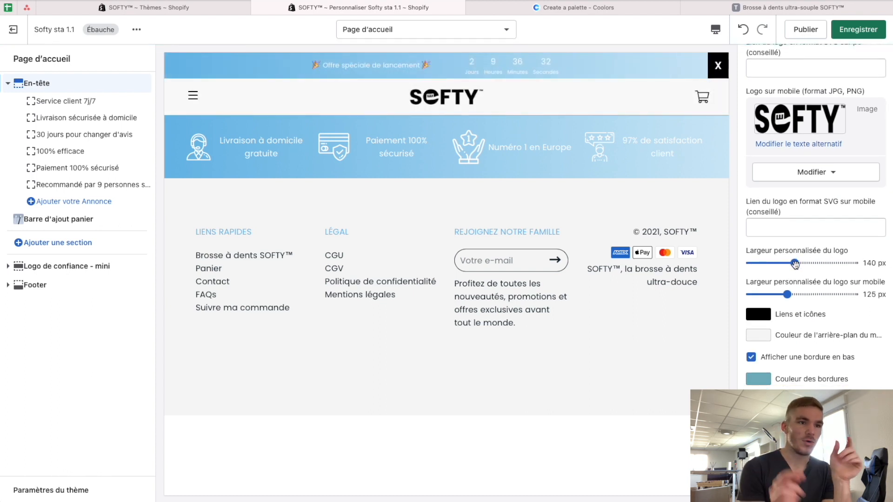
Try Avantages en fondu as the header's Type de barre d'annonce, settling on Phrase fixe seulement
scroll(793, 166, up, 5)
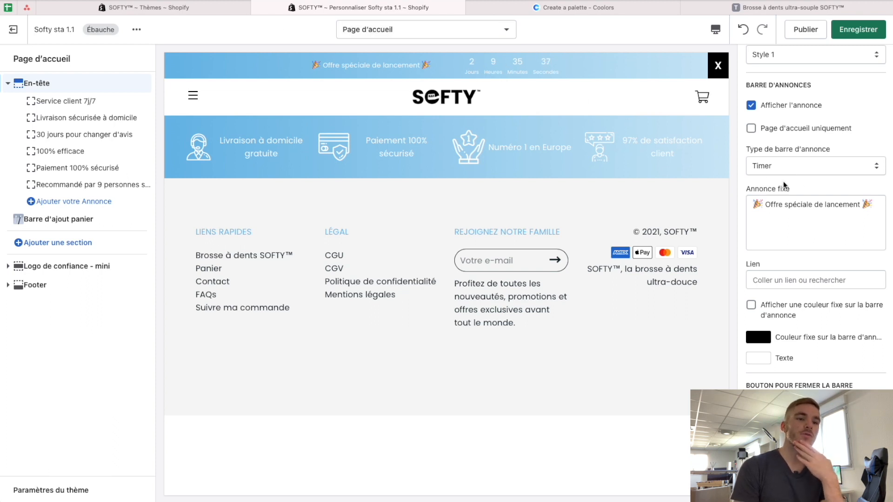
click(772, 168)
click(806, 173)
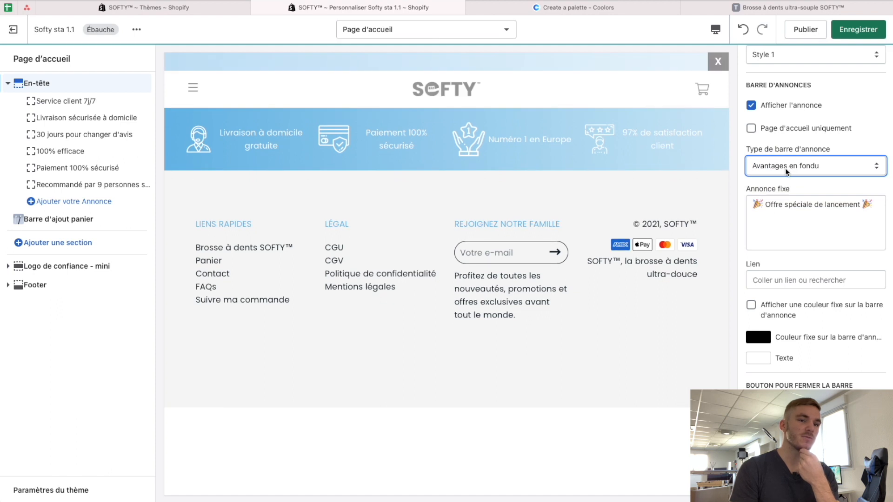
click(785, 168)
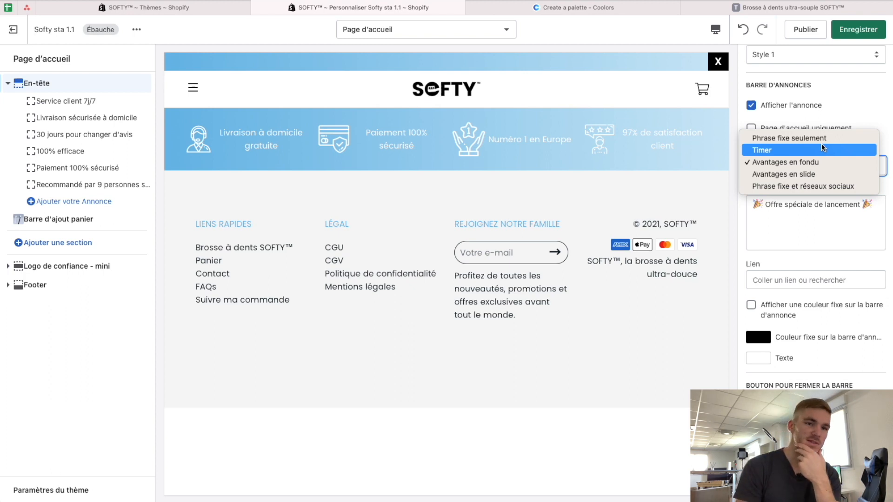
click(821, 144)
click(798, 175)
click(798, 175)
click(800, 175)
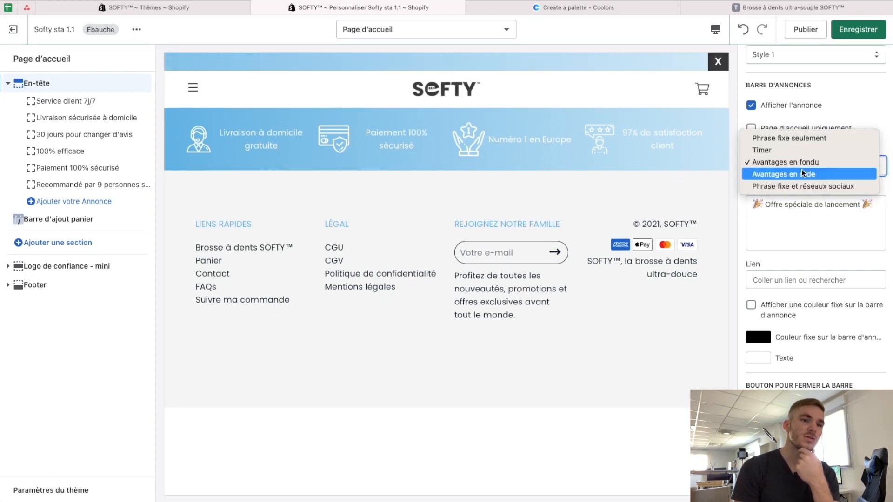
click(814, 141)
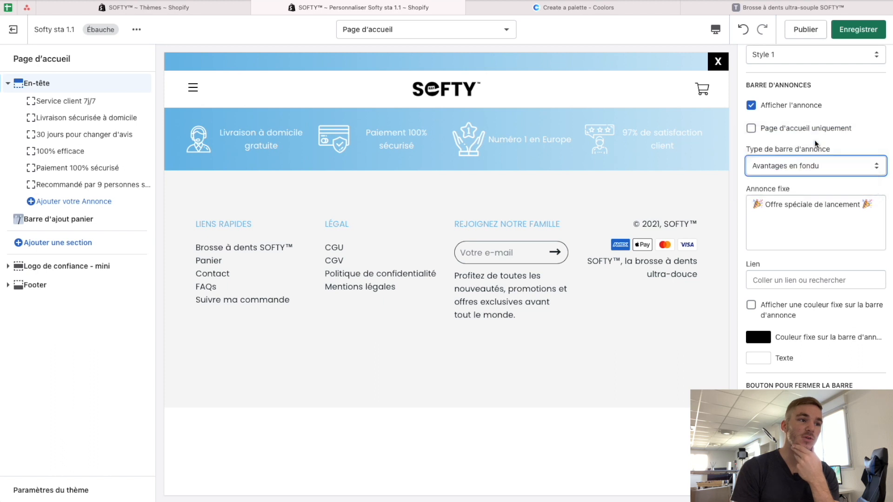
Replace the announcement with "Livraison offerte jusqu'à minuit" on a fixed light grey background with dark text, and hide the bar's close button
triple_click(818, 213)
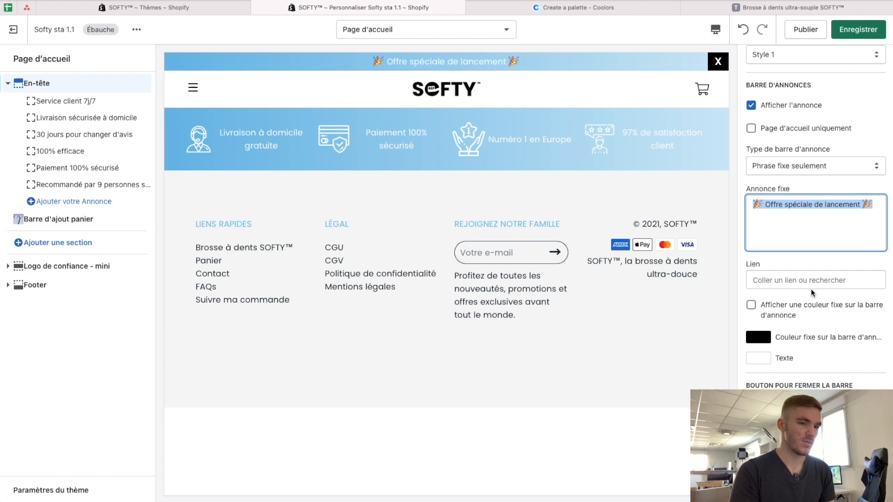
key(BackSpace)
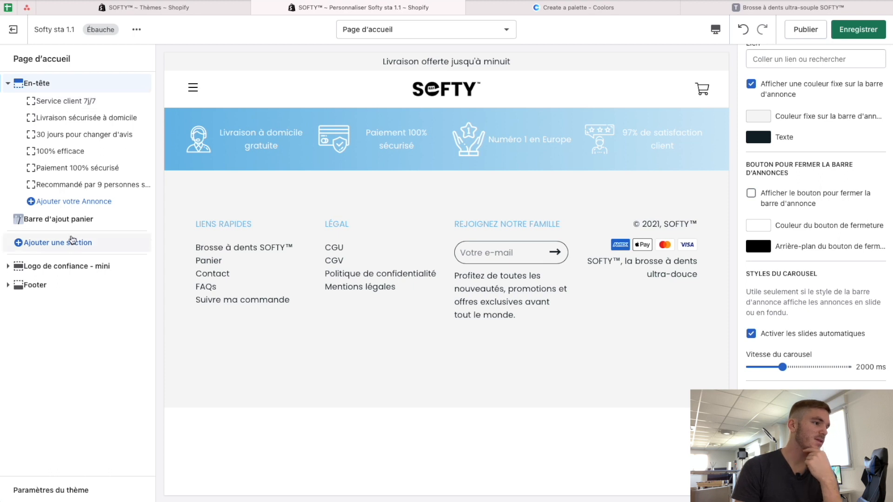
Look through the Barre d'ajout panier settings and the Logo de confiance - mini settings, checking the latter in the Mobile preview
click(77, 219)
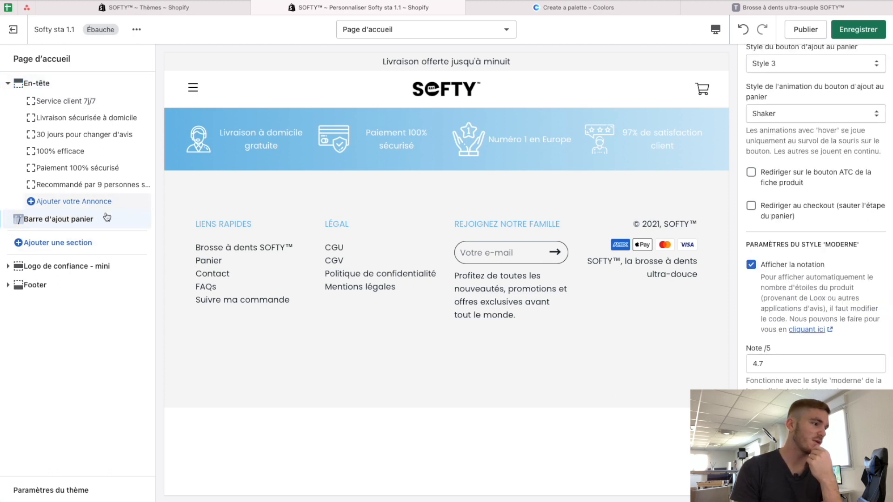
click(37, 272)
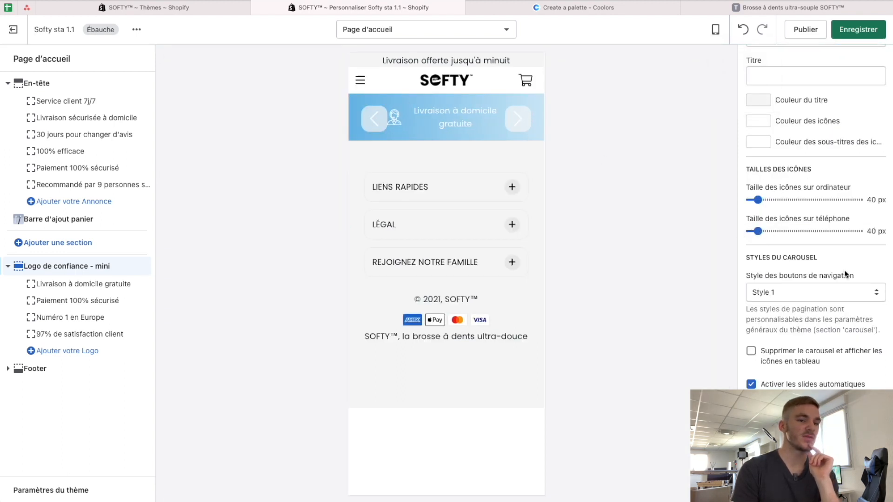
scroll(842, 268, up, 2)
scroll(841, 264, down, 4)
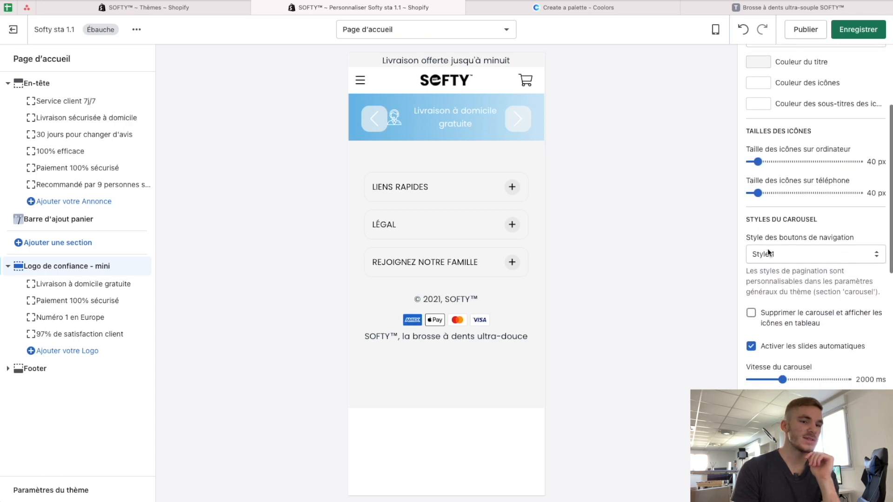
Try Style 2 and Sytle 3 for the navigation buttons of the Logo de confiance - mini carousel
click(761, 255)
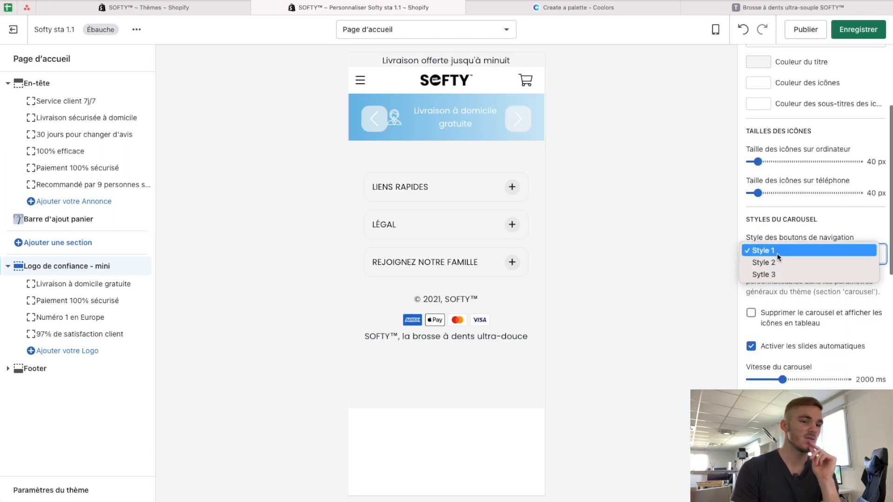
click(761, 261)
click(793, 258)
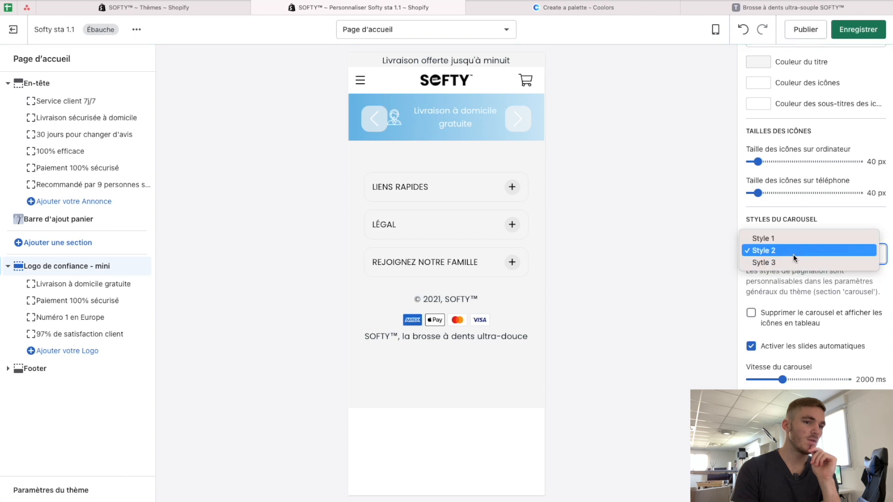
click(792, 261)
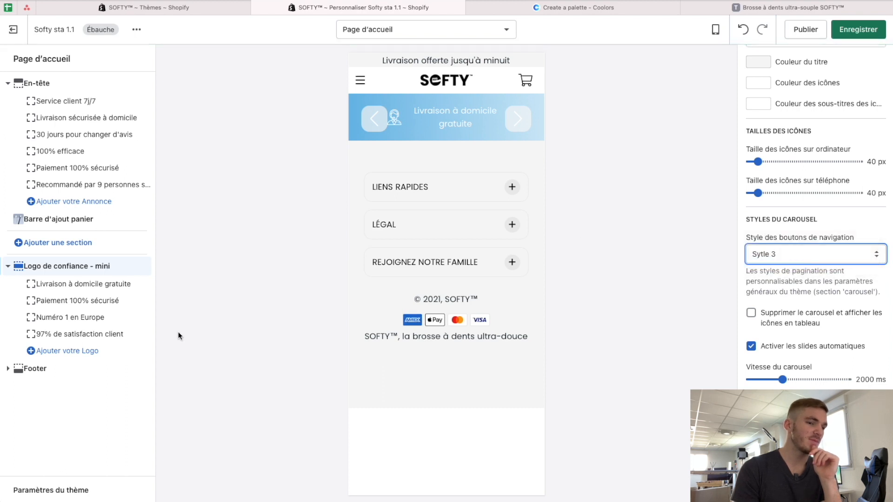
click(777, 261)
click(727, 221)
In the theme's carousel navigation button settings, set Style 1 to 35 px wide and 35 px high with a 20 px font size
click(46, 488)
scroll(813, 302, down, 1)
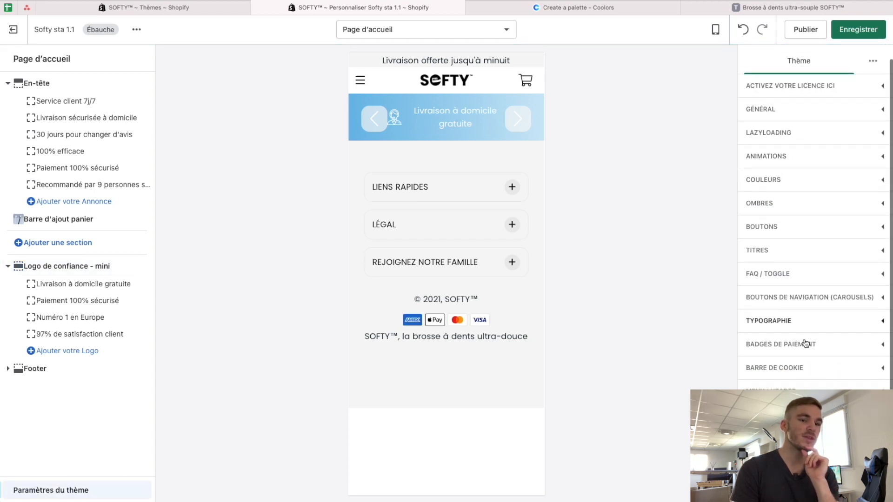
click(821, 291)
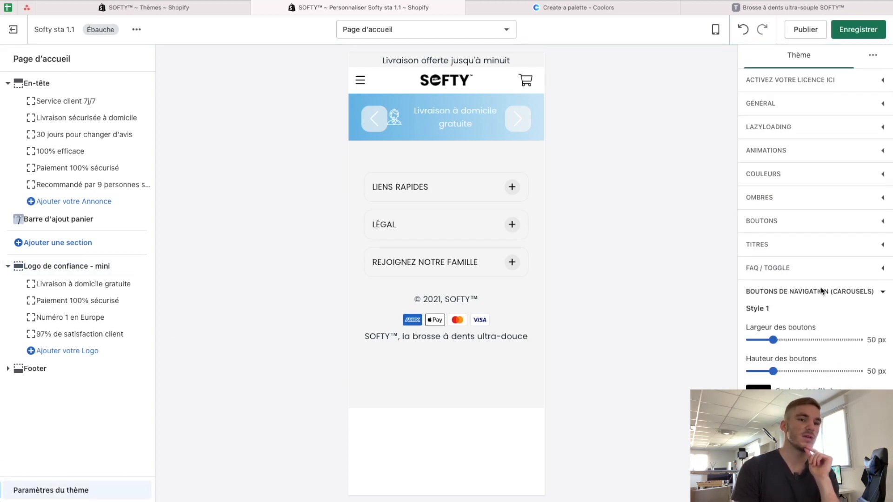
scroll(821, 291, down, 5)
drag(773, 112, 765, 112)
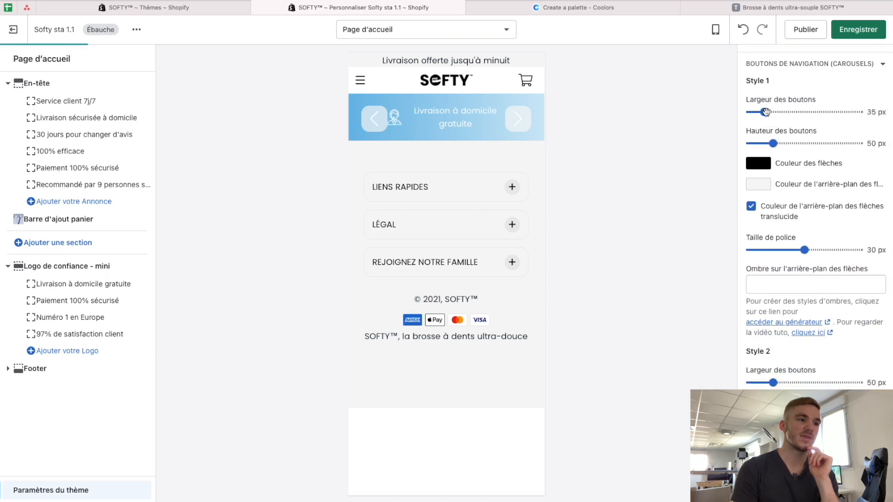
click(765, 144)
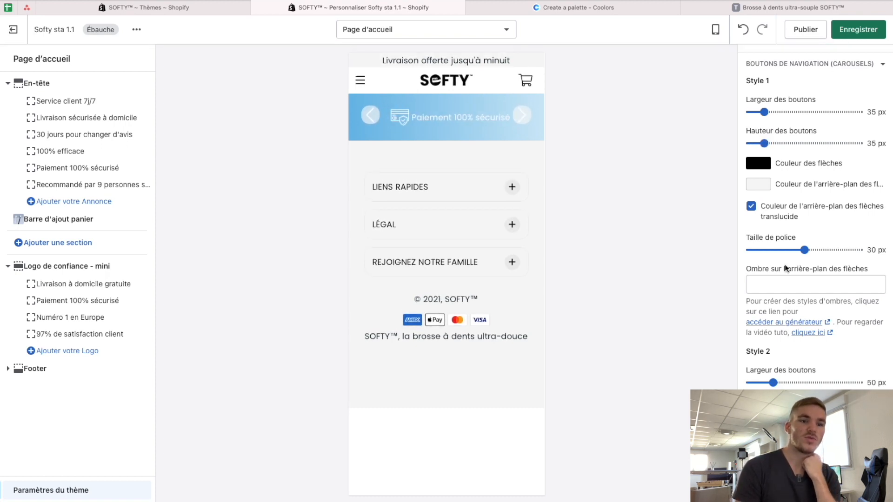
click(778, 252)
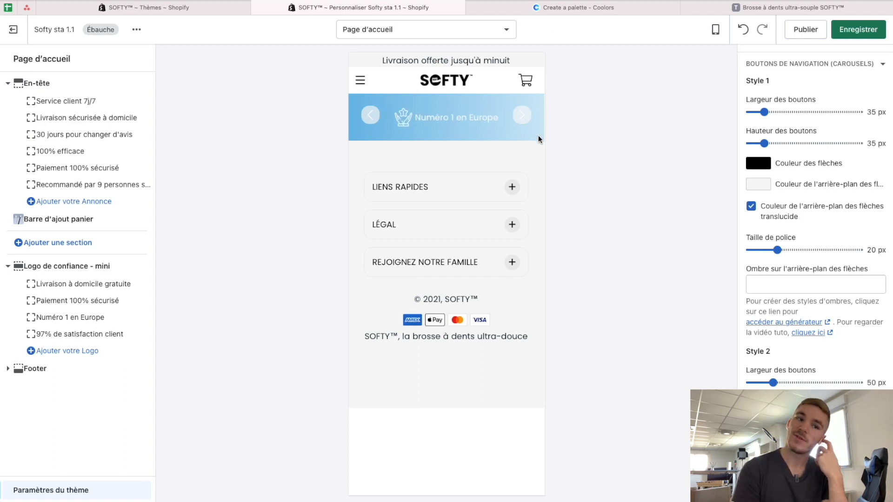
Set the Couleur des flèches of the Style 1 carousel buttons to white
click(762, 166)
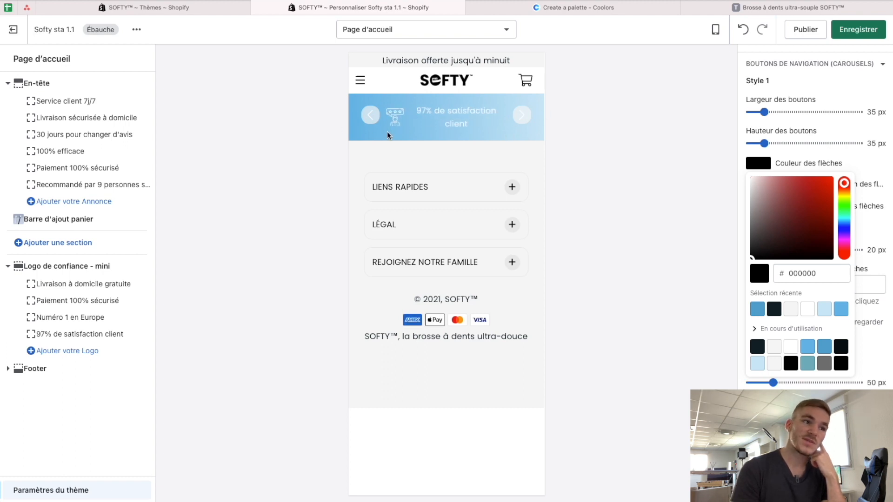
click(760, 166)
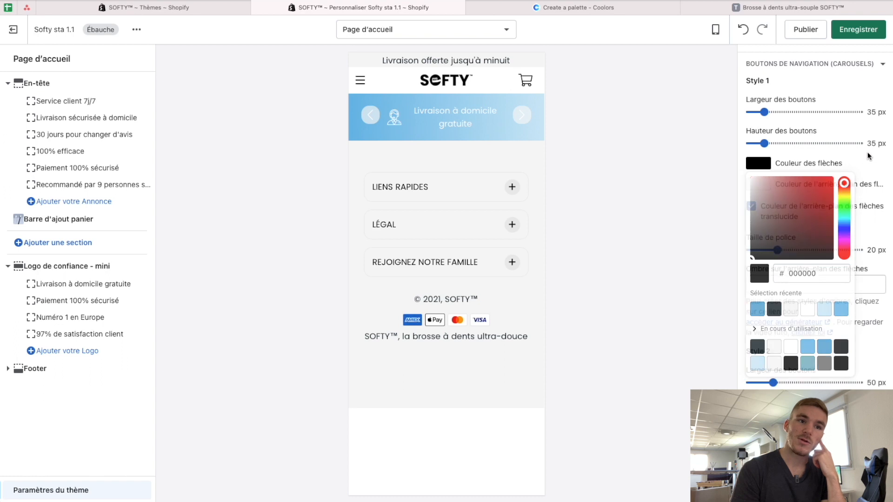
click(765, 168)
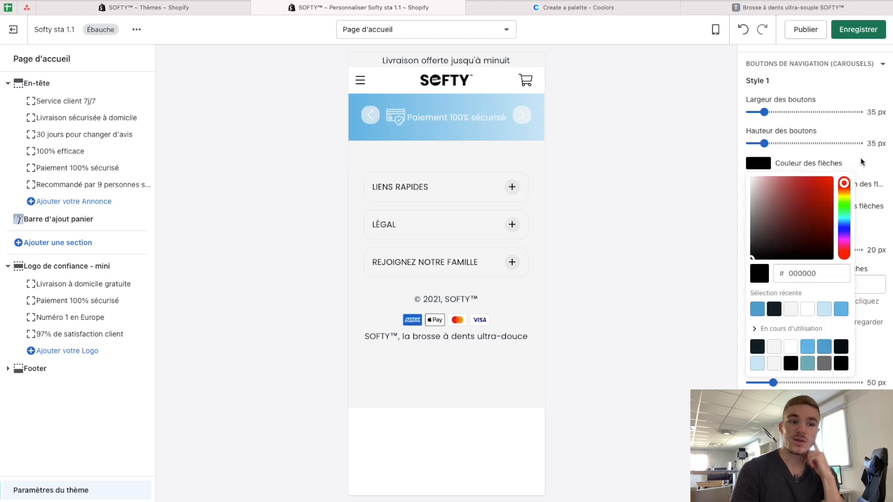
click(810, 309)
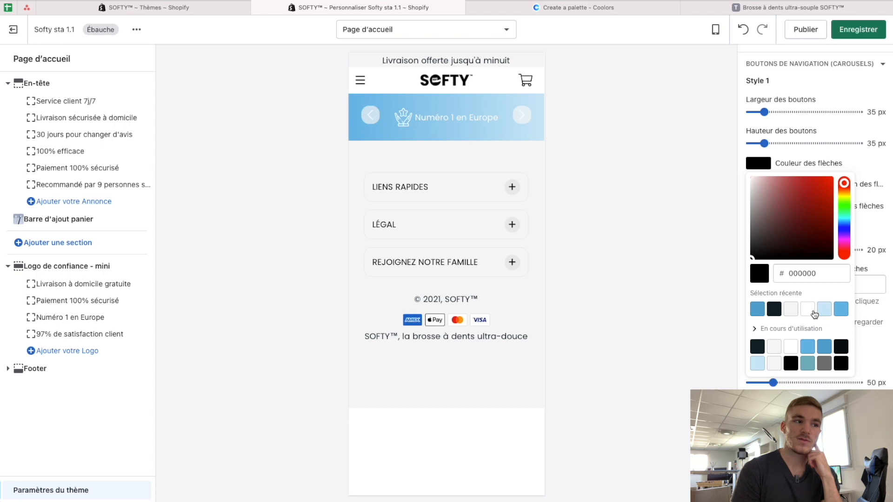
Set the arrow background colour of the Style 1 carousel buttons to the palette's light blue CFE9F7
click(745, 186)
click(759, 192)
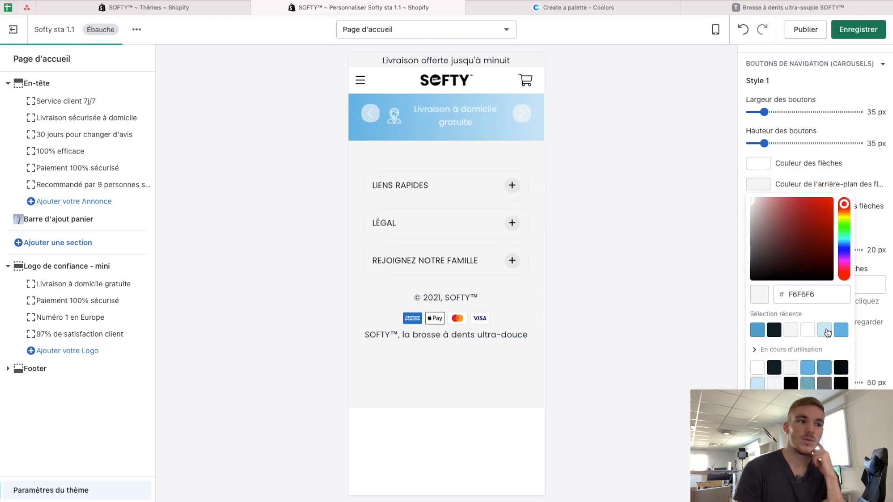
click(826, 330)
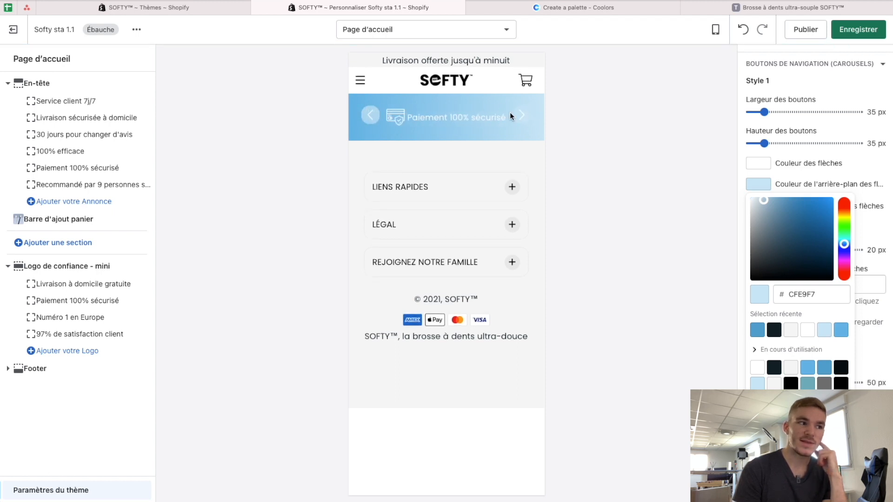
click(872, 170)
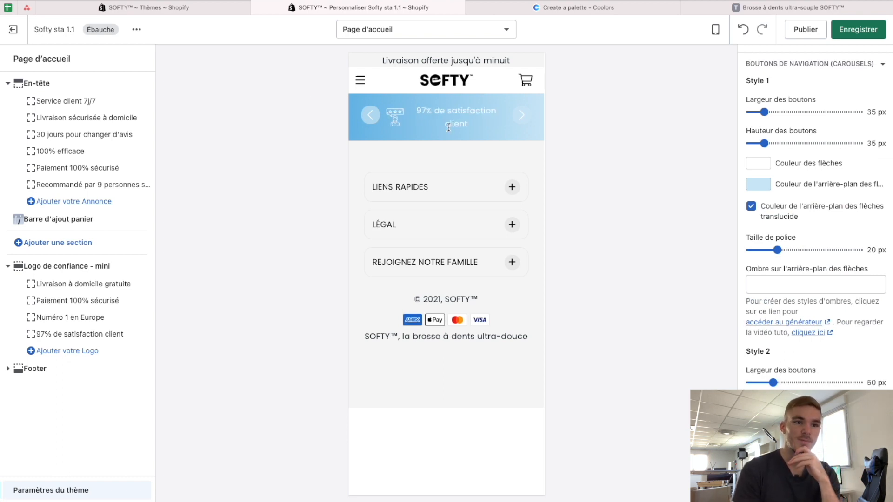
Try the Style 1 carousel buttons without the translucent arrow background, and restore the translucent option
scroll(822, 252, down, 1)
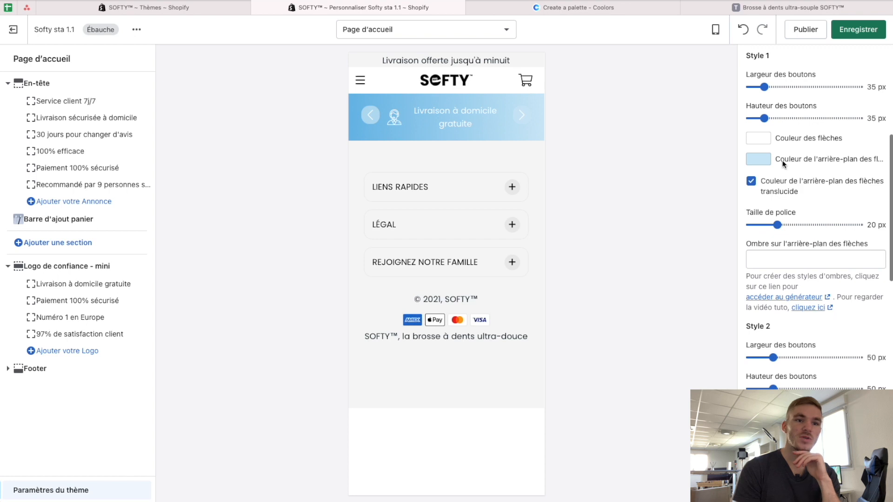
click(800, 187)
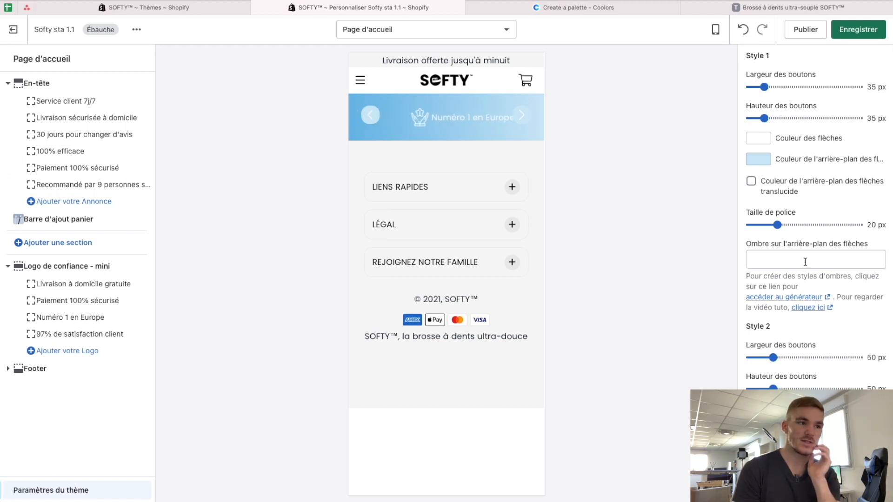
click(751, 181)
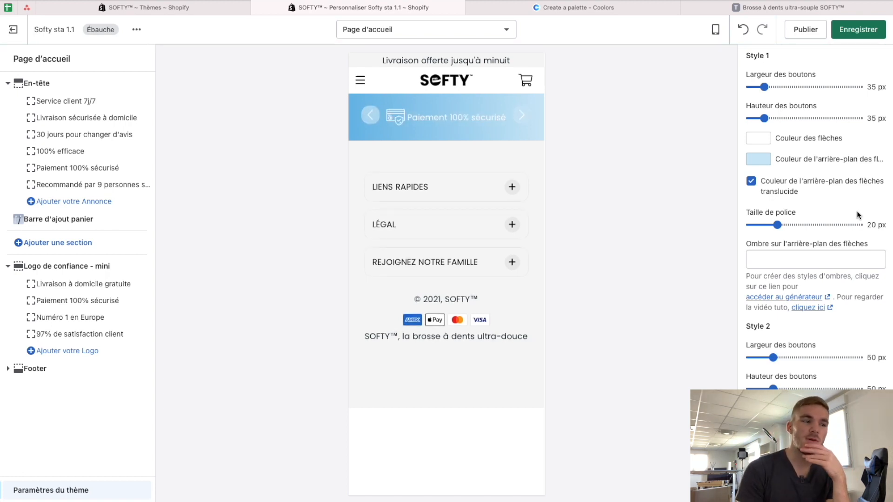
scroll(857, 211, down, 3)
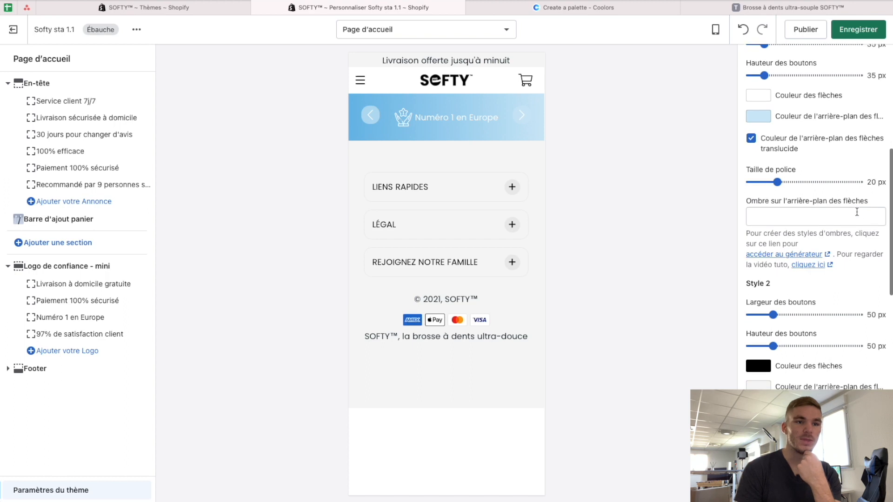
scroll(858, 213, down, 2)
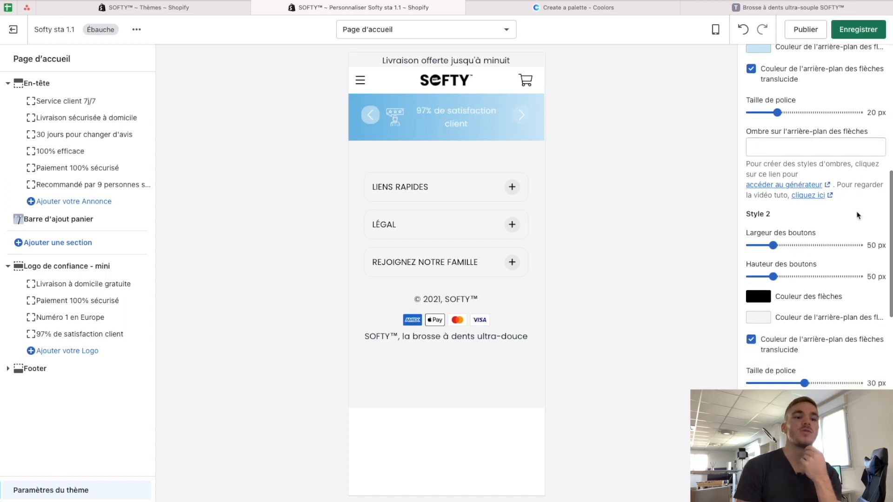
scroll(858, 216, down, 2)
scroll(790, 251, down, 4)
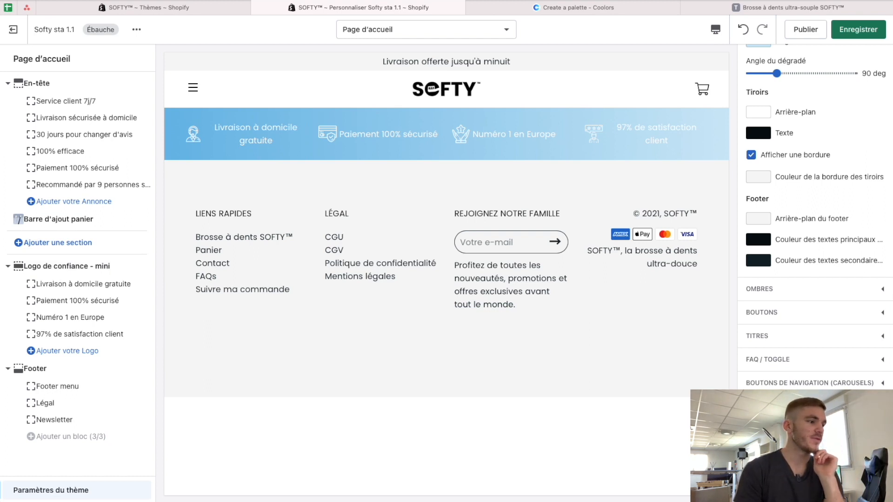
Add a Bannière dynamique section above the Logo de confiance - mini section
click(42, 243)
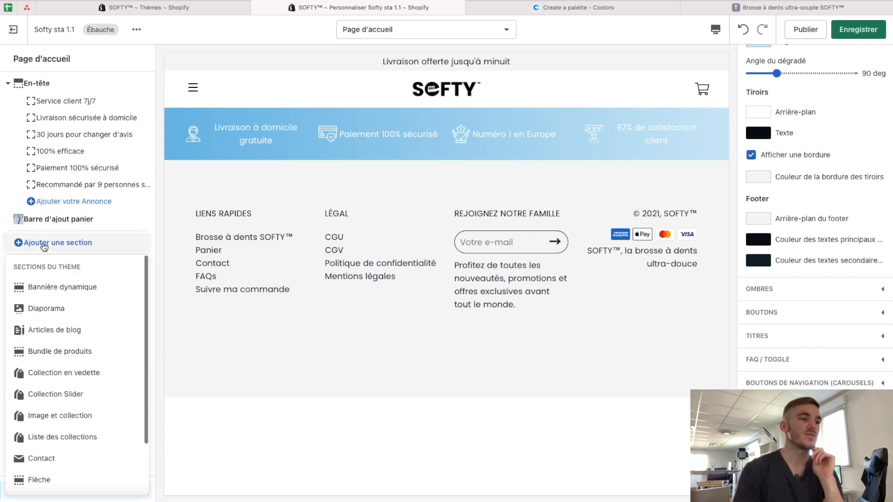
click(71, 291)
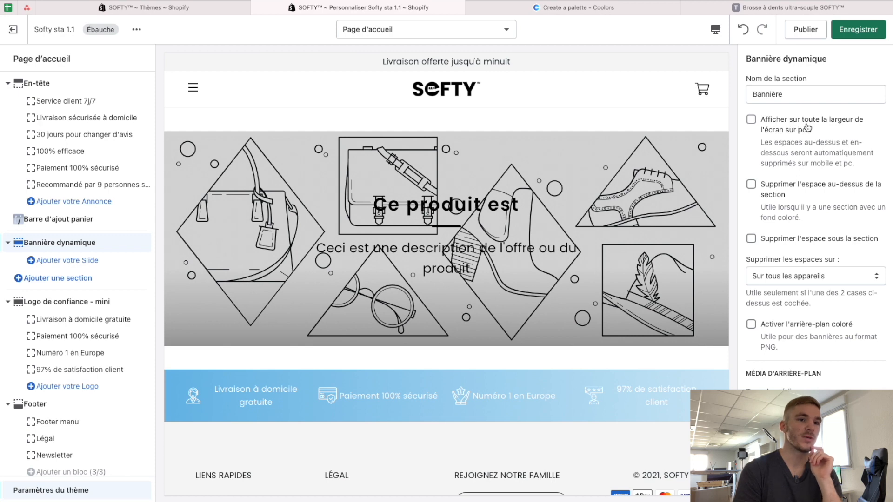
Try the banner's full-screen-width option for PC and the option that removes the space above the section
click(808, 128)
click(791, 128)
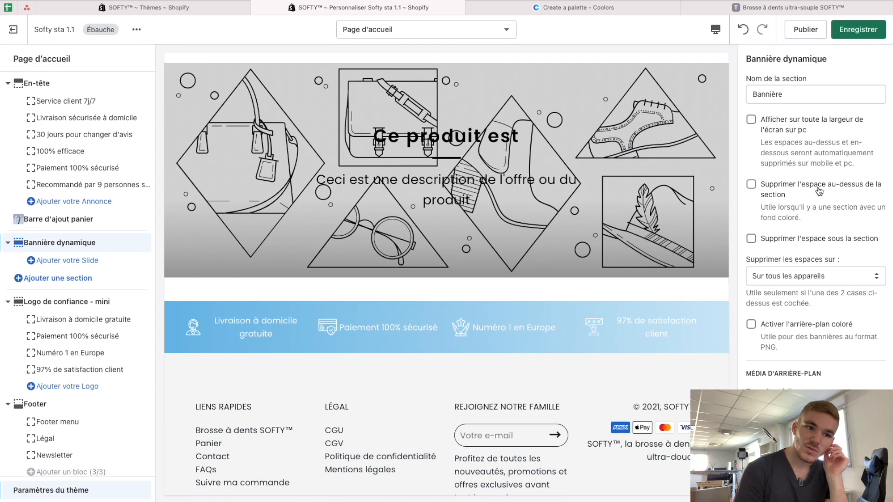
click(820, 191)
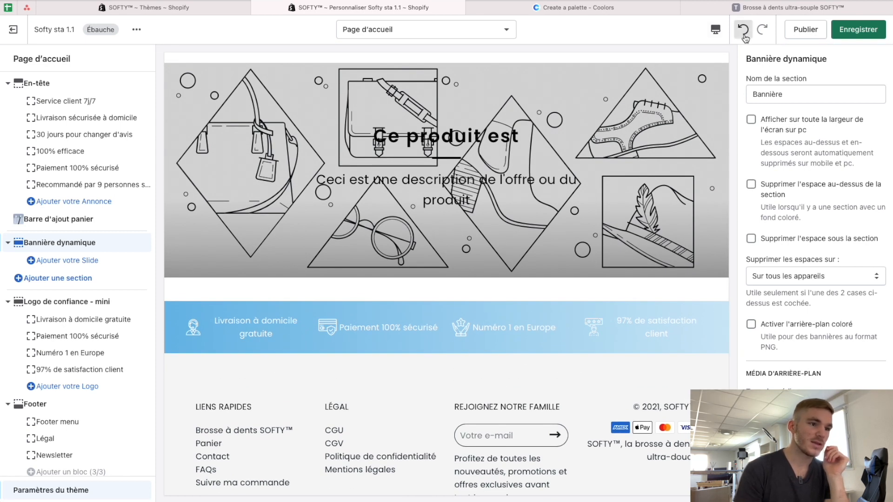
key(super+minus)
scroll(602, 135, up, 3)
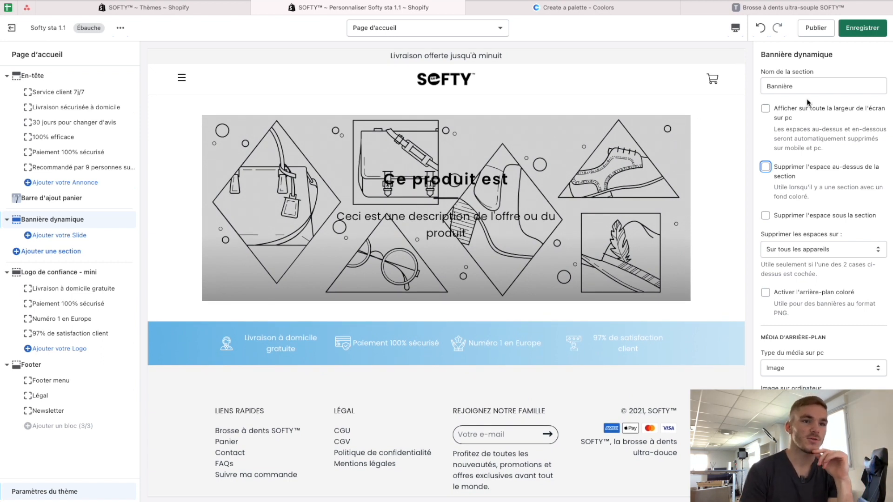
click(765, 108)
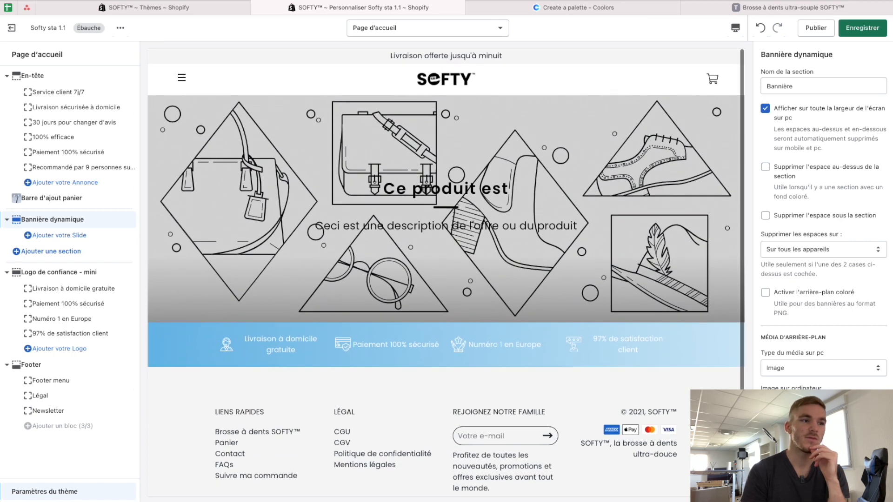
click(778, 116)
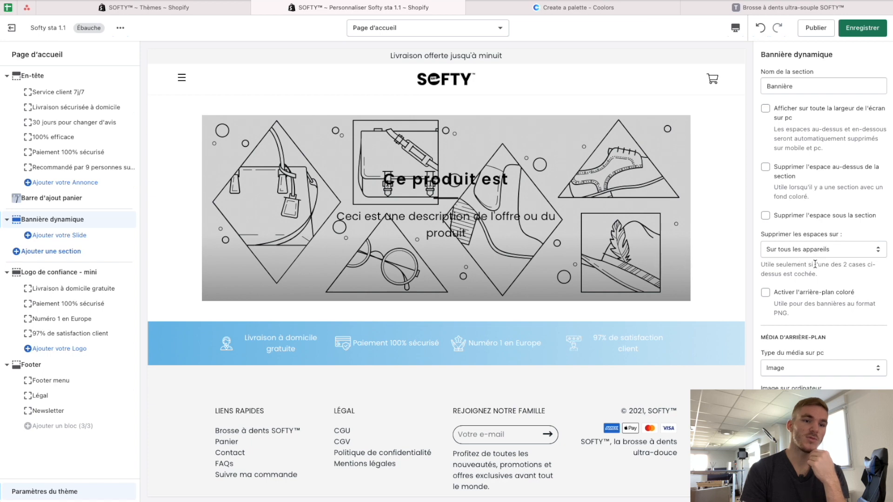
Set the banner's computer image to the wide light-blue picture of the smiling woman and its phone image to the matching light-blue portrait
scroll(815, 264, down, 2)
click(823, 357)
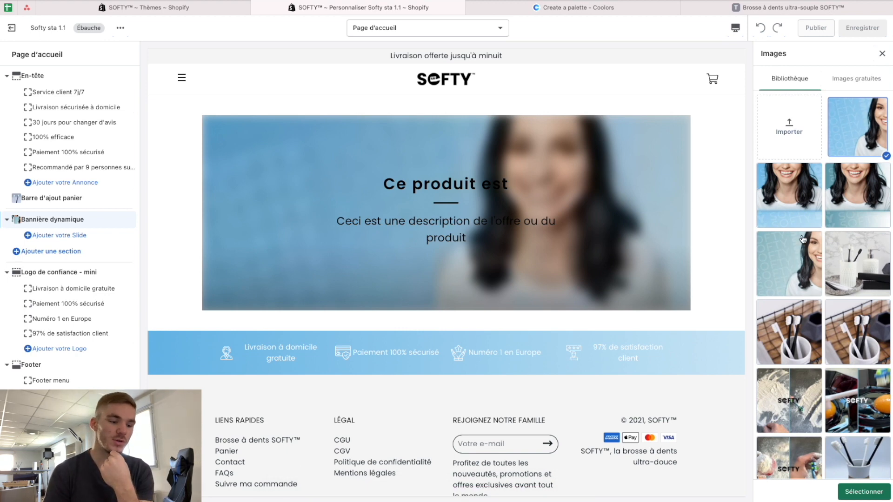
click(862, 493)
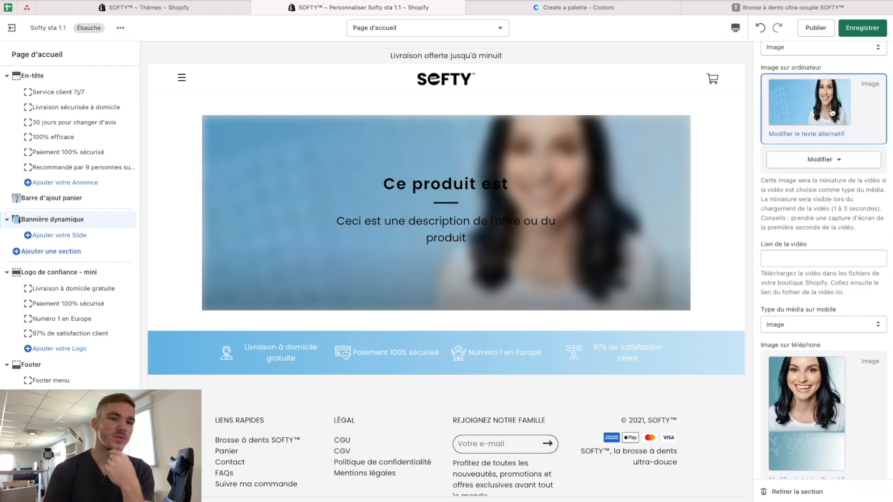
click(832, 112)
click(796, 199)
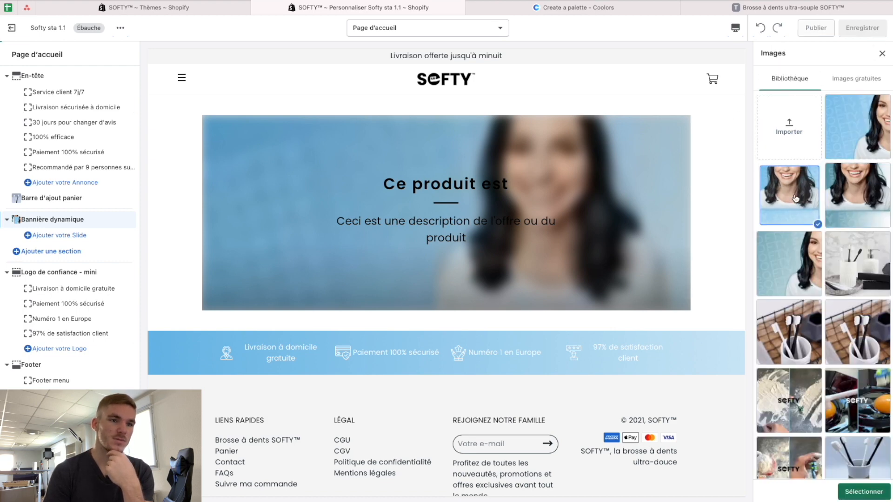
click(858, 492)
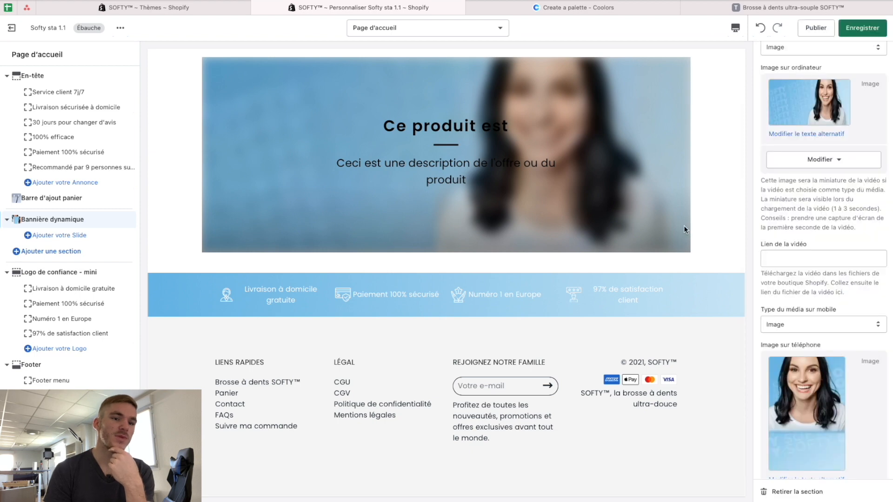
Turn off the overlay (superposition) on the dynamic banner's background image
scroll(847, 271, down, 6)
scroll(846, 270, down, 2)
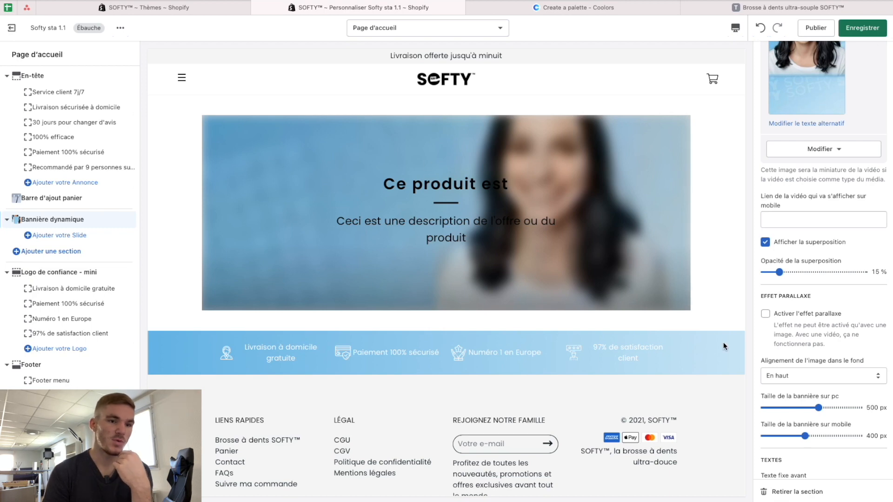
click(790, 241)
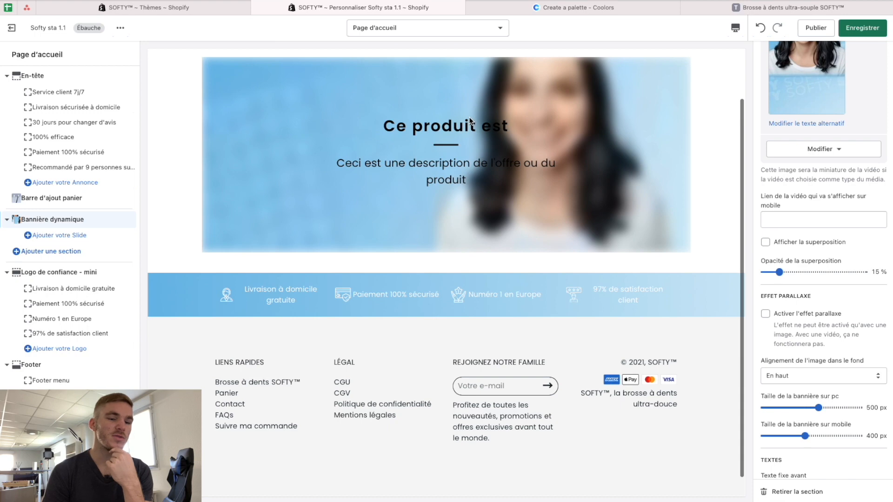
For the banner text on computer, set the alignment to Gauche and the positioning to Centrer à gauche
scroll(852, 378, down, 15)
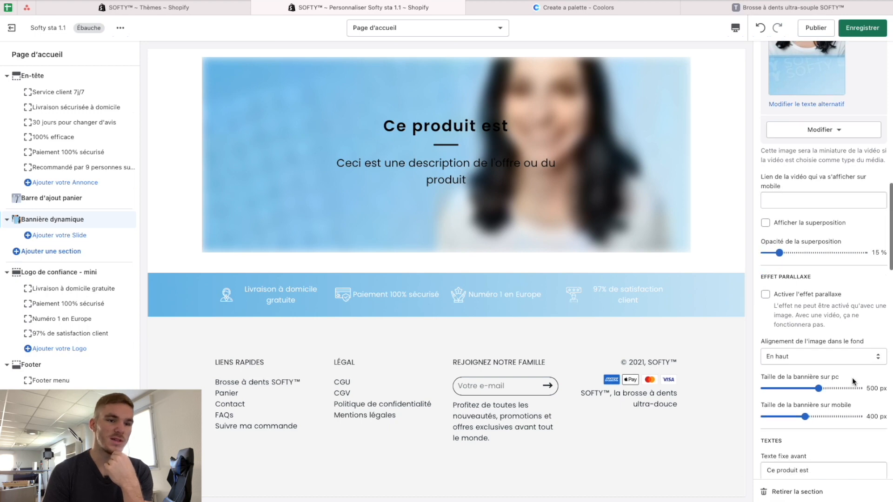
scroll(792, 201, up, 4)
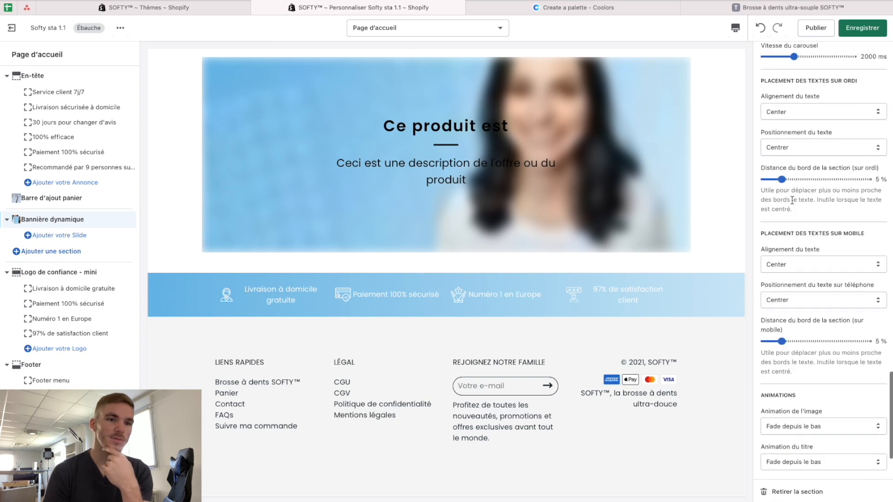
click(813, 194)
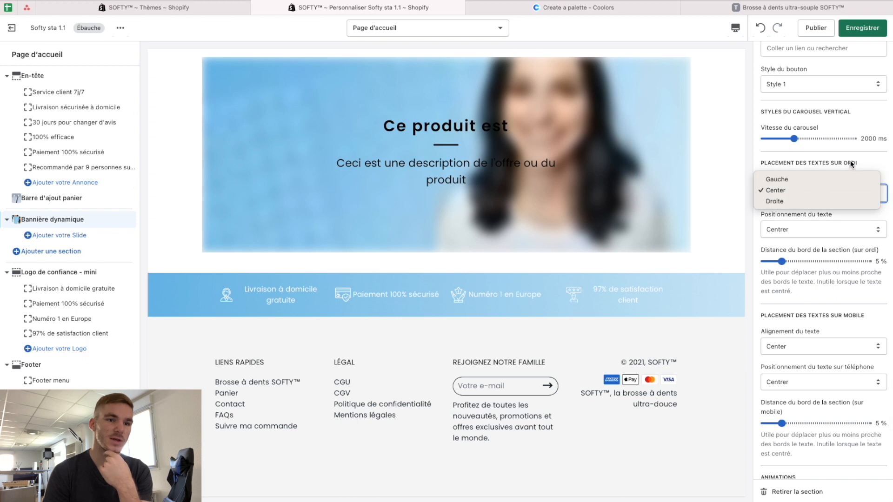
click(785, 179)
click(814, 230)
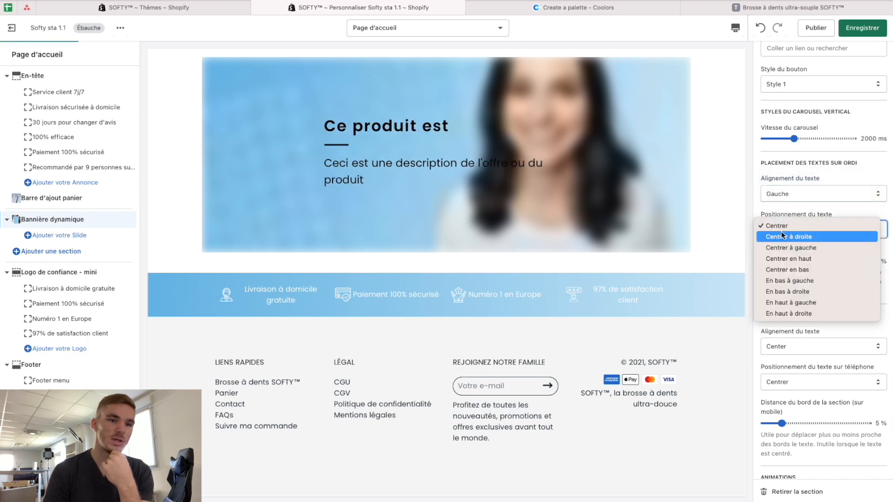
click(821, 247)
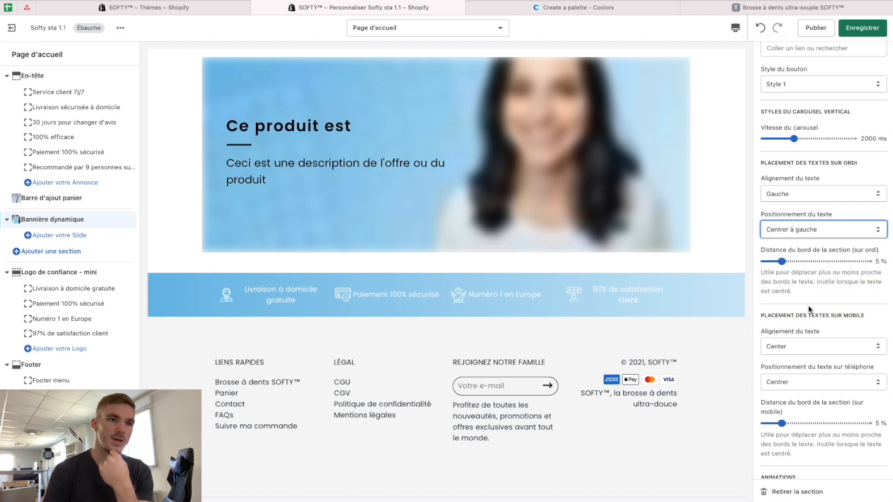
Using the mobile preview, set the banner's mobile text alignment to Gauche and positioning to Centrer en bas, and return to the desktop preview
scroll(793, 285, down, 2)
click(736, 29)
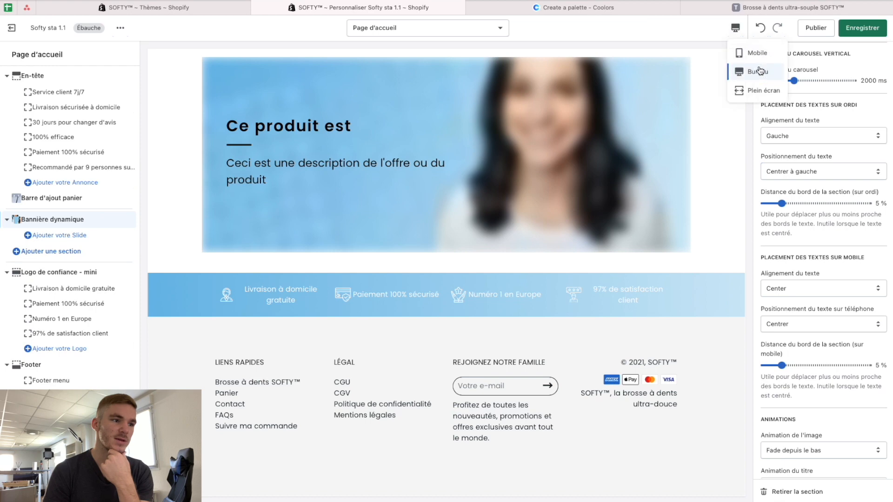
click(757, 53)
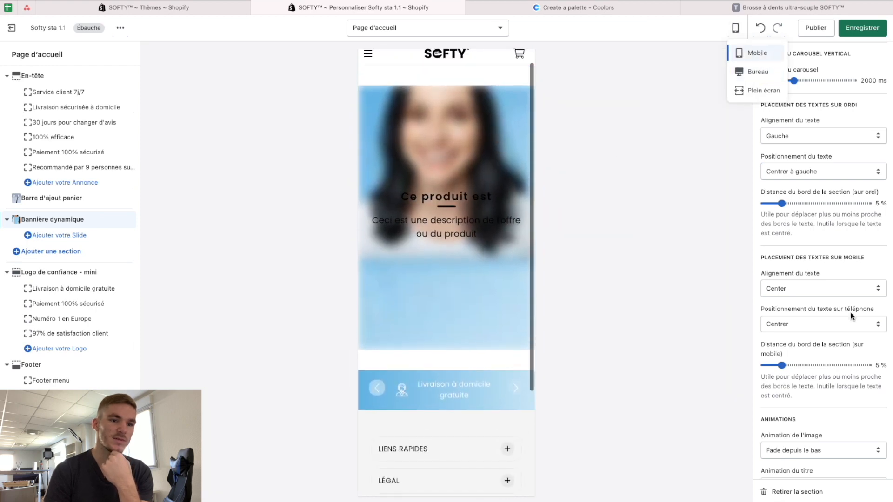
click(814, 287)
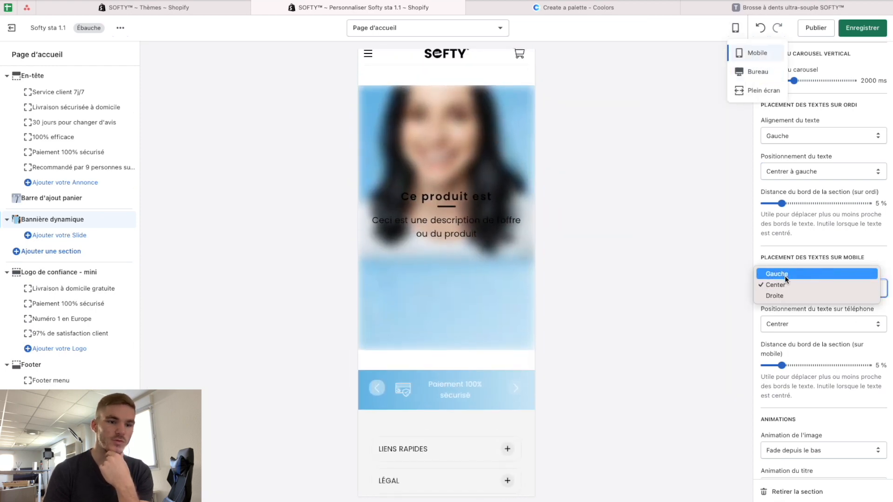
click(785, 274)
click(772, 325)
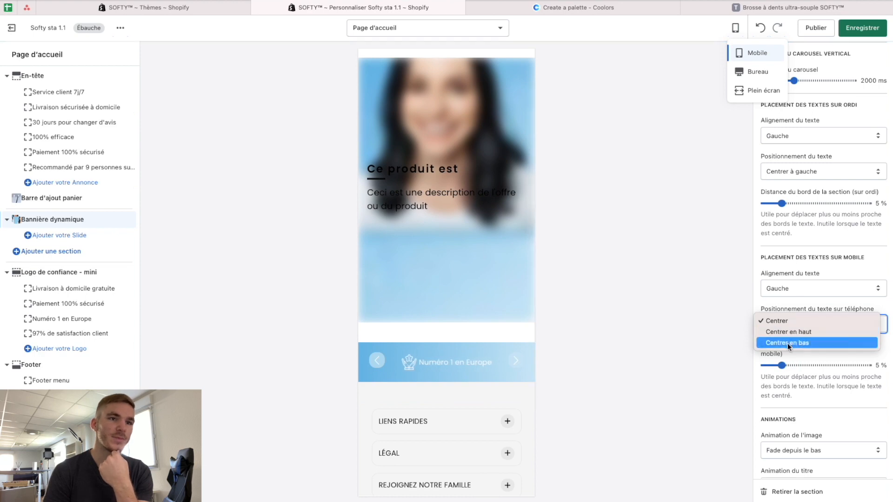
click(787, 343)
click(756, 71)
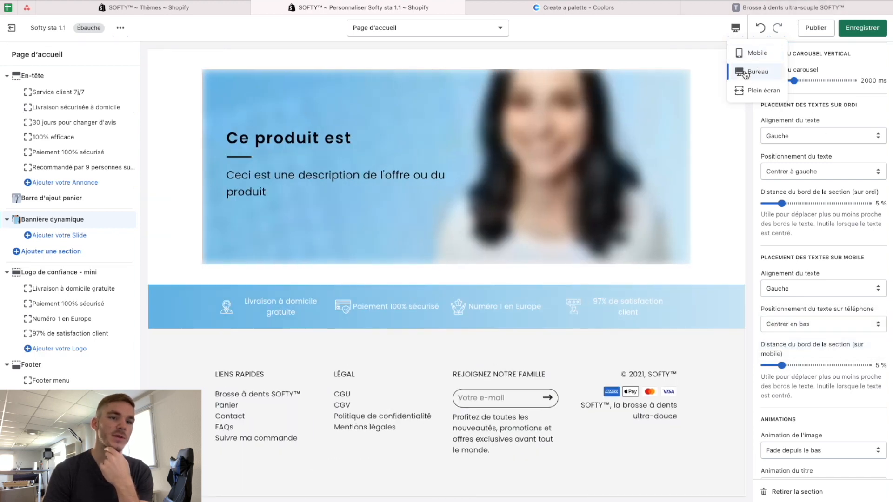
Set the banner's fixed text to "Un brossage des dents" from the reference store and add slides "tout en douceur", "sans douleur" and "2x plus efficace"
scroll(817, 257, up, 10)
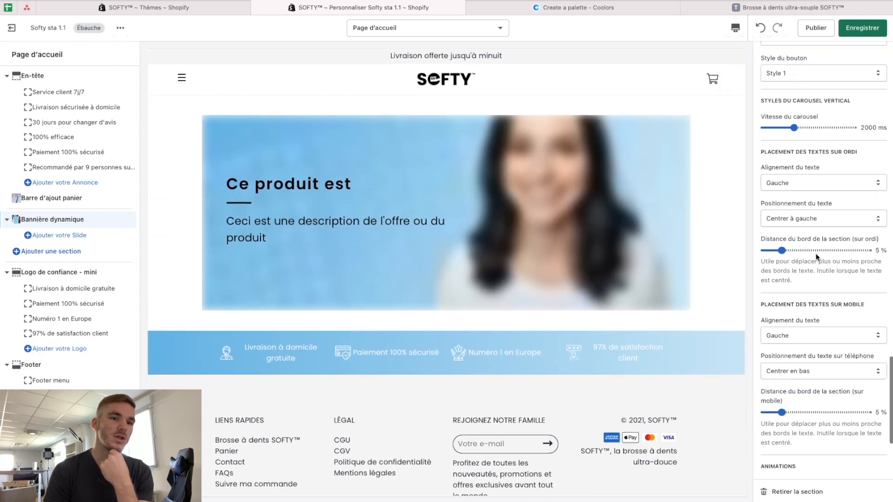
scroll(817, 257, up, 3)
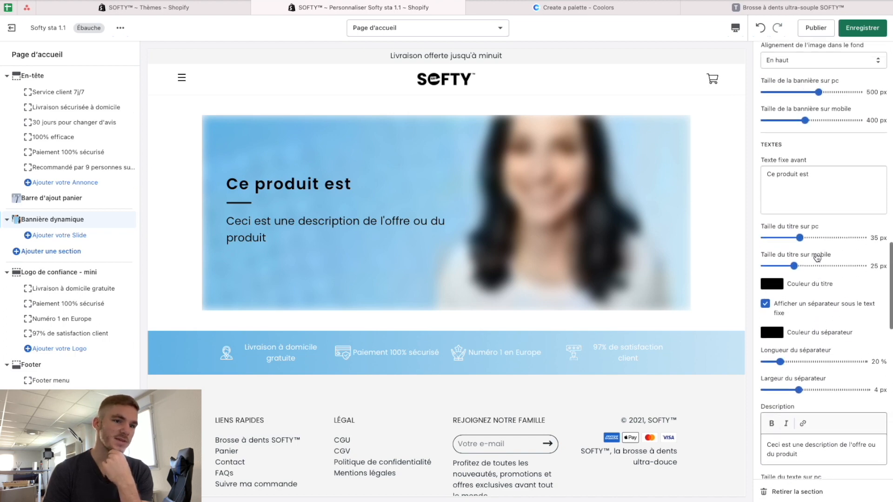
triple_click(851, 214)
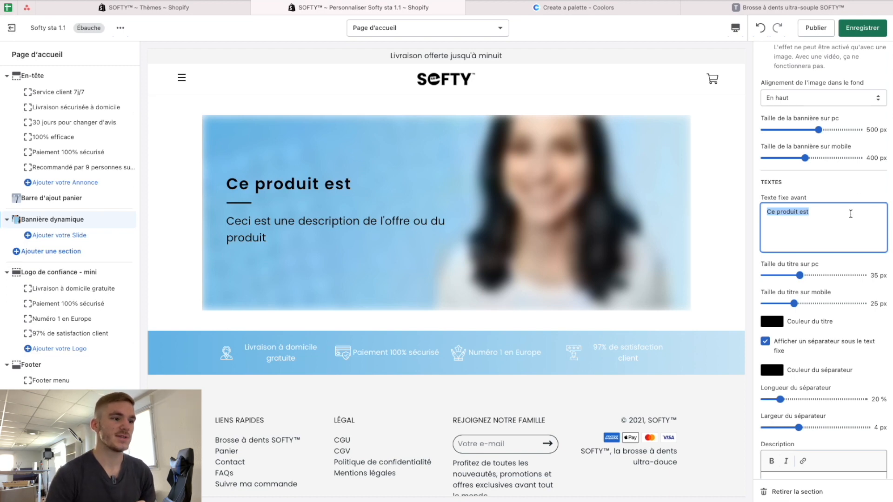
click(779, 13)
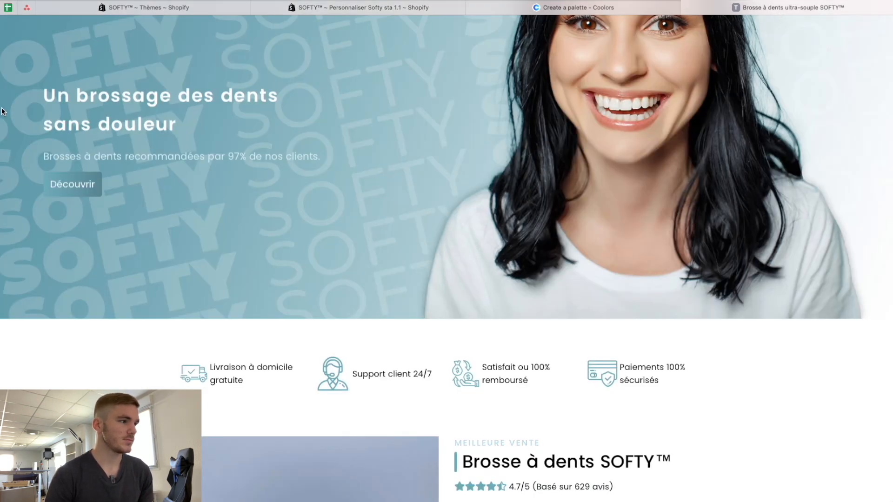
drag(190, 101, 48, 99)
key(ctrl+c)
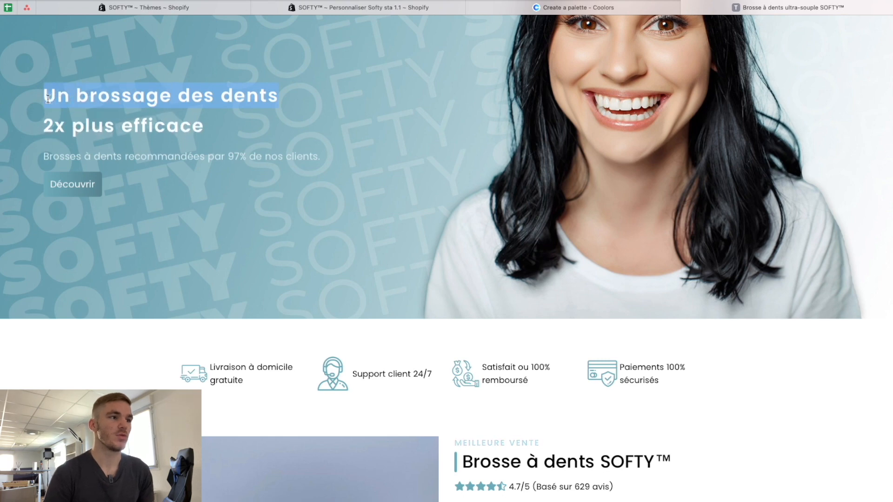
click(365, 5)
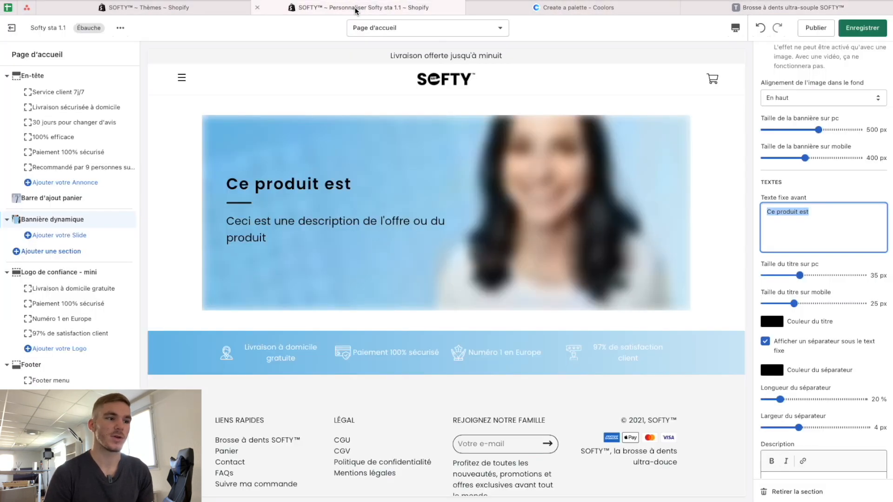
key(ctrl+v)
click(754, 7)
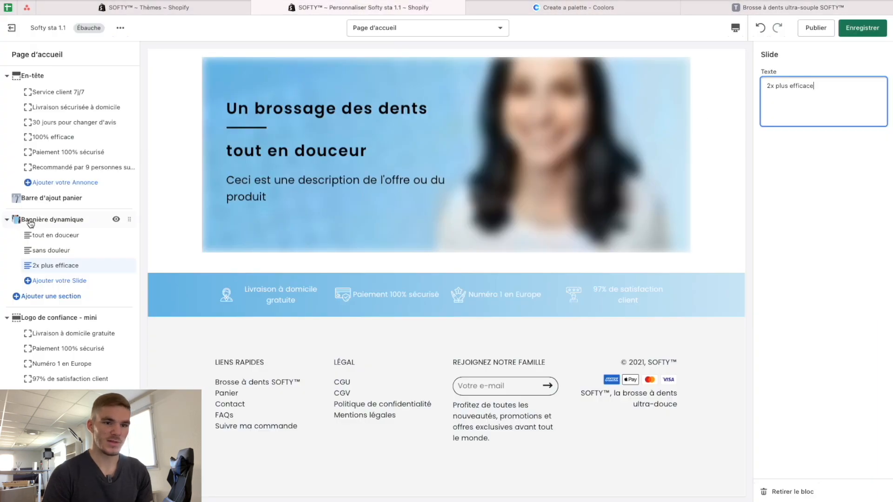
Turn off the separator under the dynamic banner's fixed text and set the title colour to white (FFFFFF)
click(30, 224)
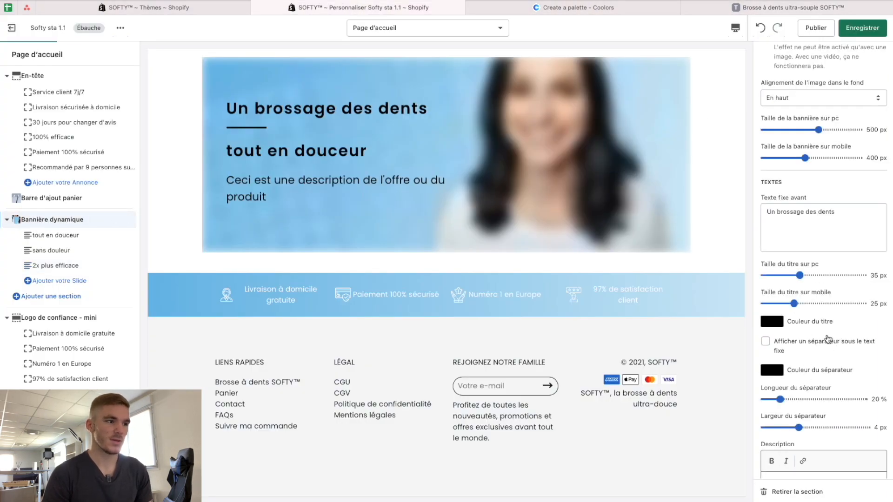
click(770, 325)
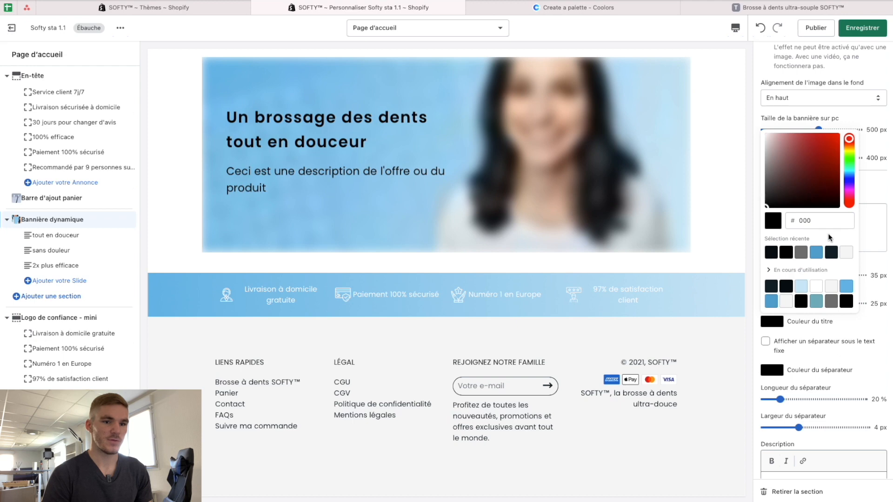
click(817, 288)
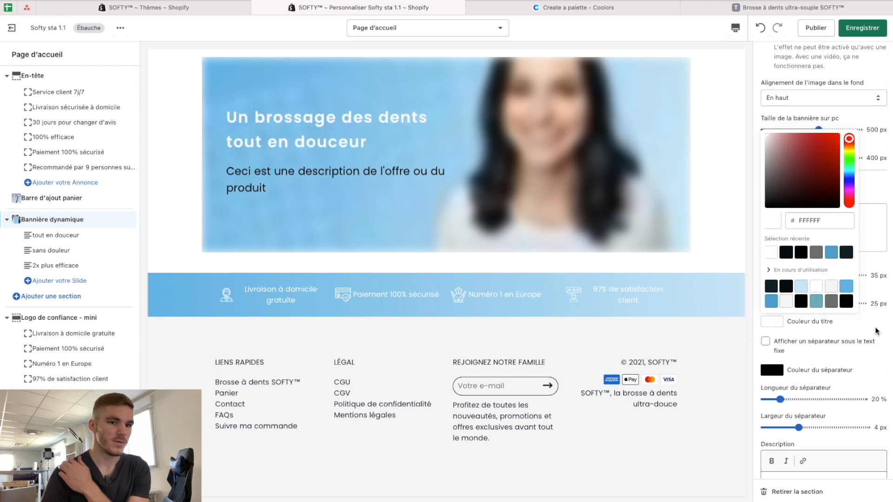
click(876, 331)
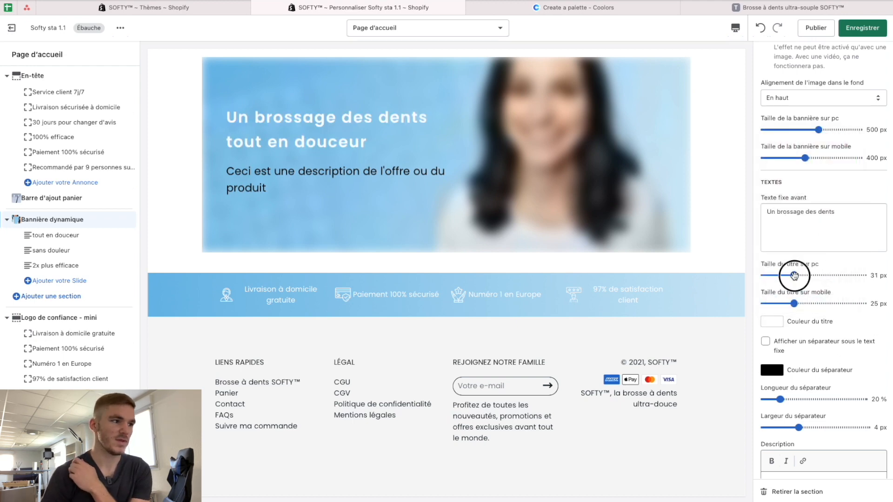
Set the banner's title size to 30 px on PC and 23 px on mobile, judging it in the mobile preview
drag(793, 275, 792, 275)
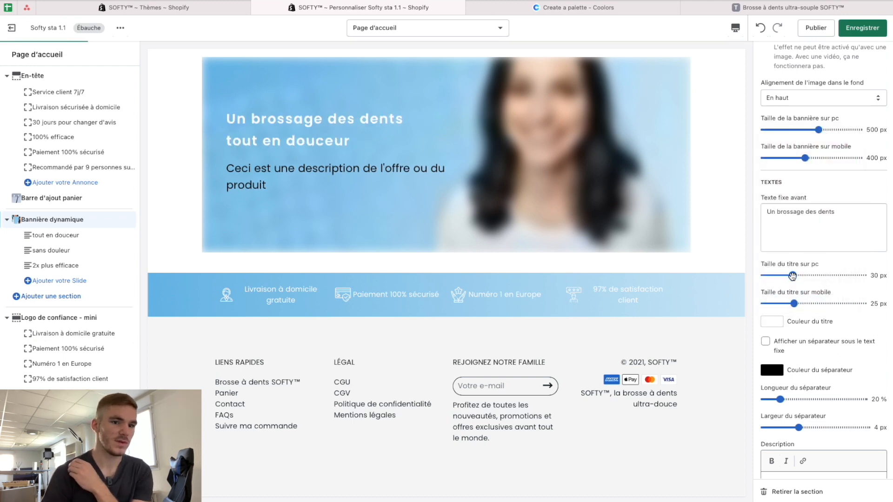
click(785, 304)
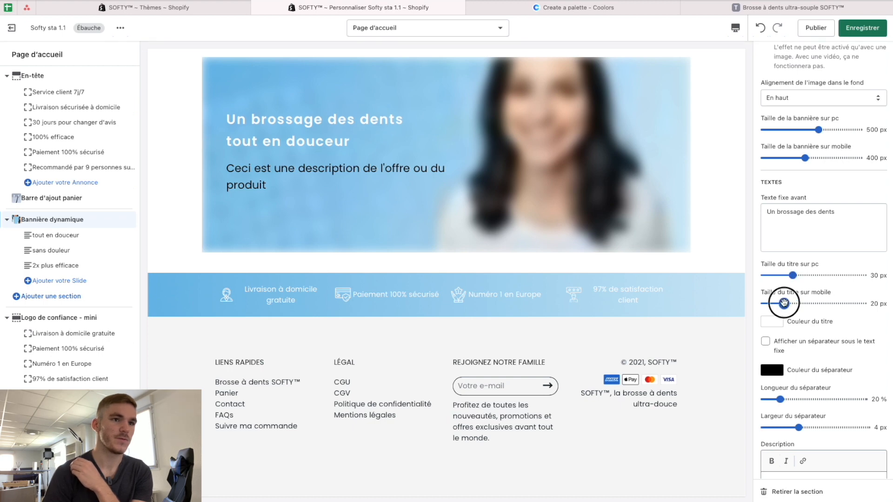
click(735, 27)
click(750, 53)
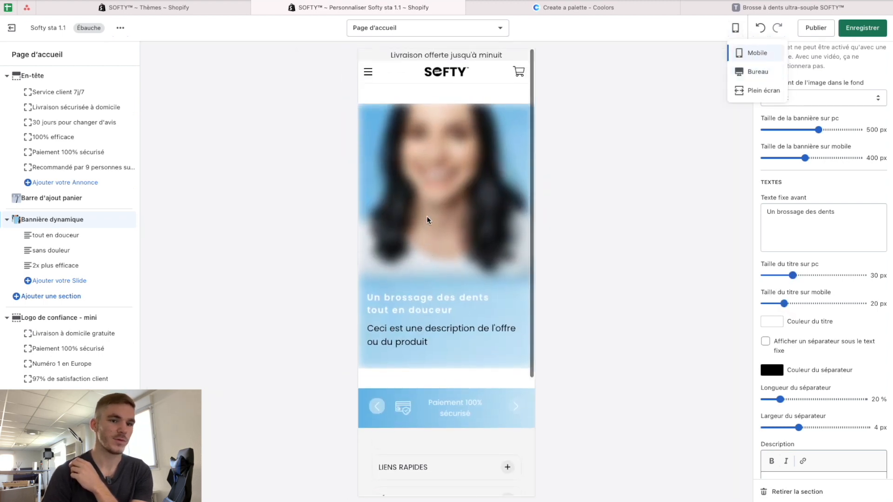
click(790, 304)
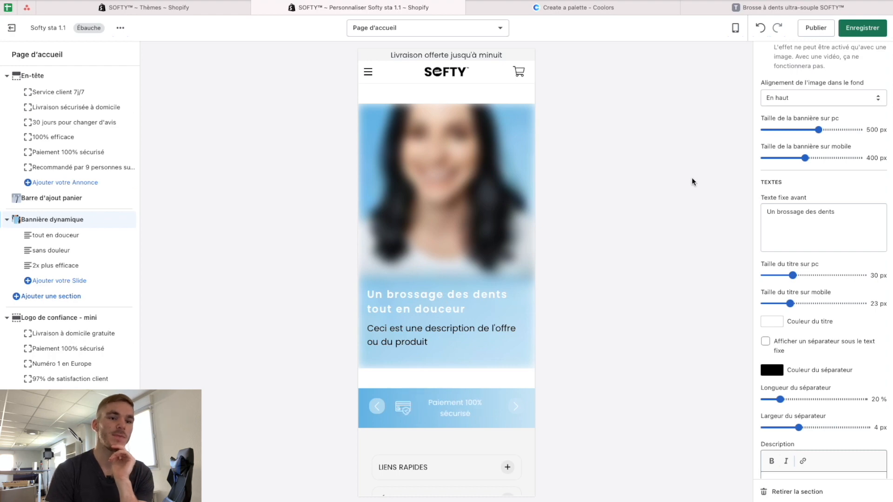
Enable removing the space above the dynamic banner section and limit it to "Seulement sur mobile"
scroll(826, 213, up, 10)
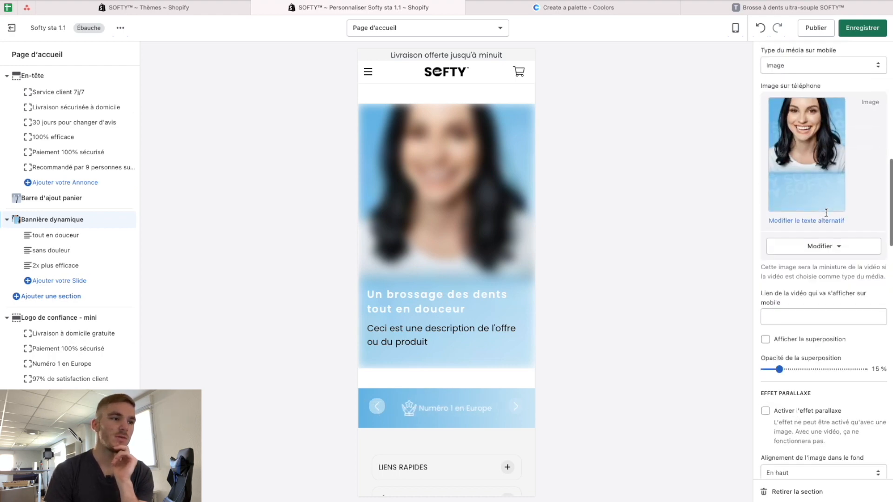
scroll(826, 213, up, 6)
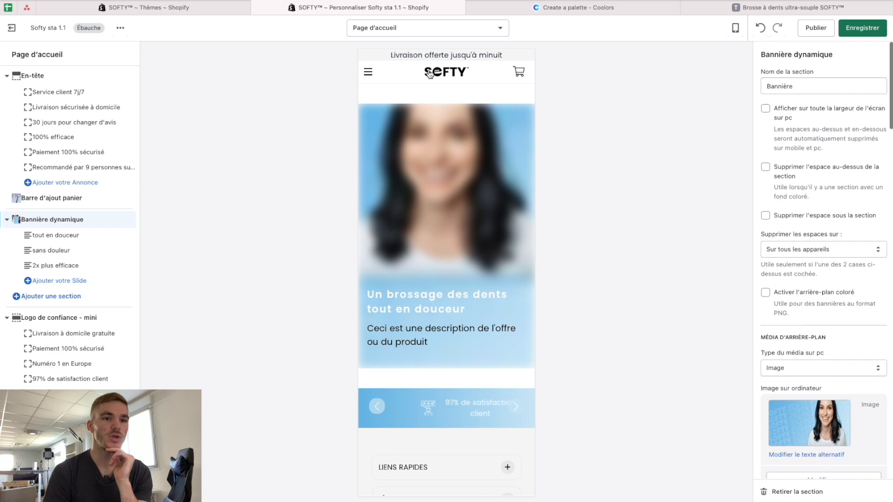
click(842, 173)
click(838, 247)
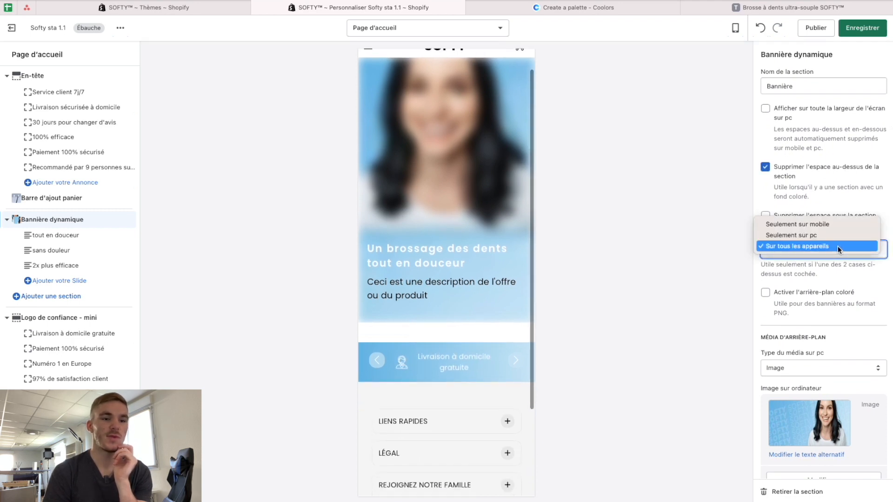
click(839, 225)
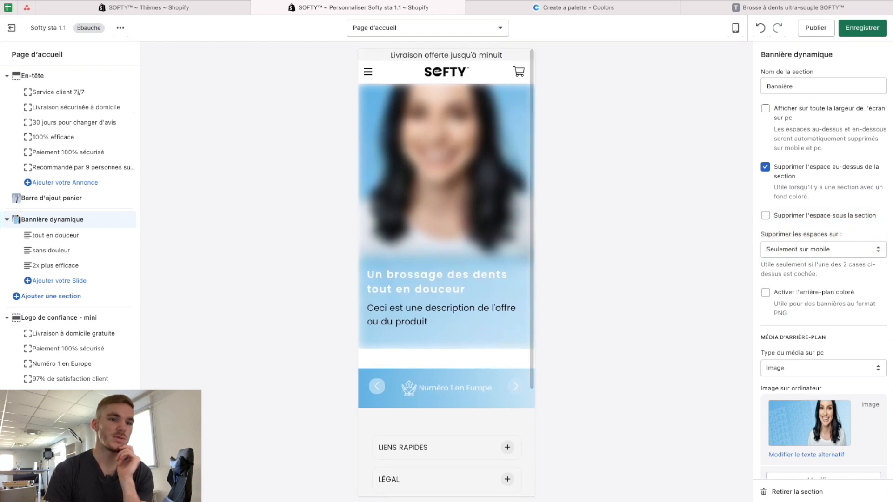
Set the description to "Brosses à dents recommandées par 97% de nos clients.", light blue, 16 px on PC and 18 px on mobile, and save
scroll(853, 374, down, 10)
scroll(852, 375, down, 8)
scroll(852, 375, up, 3)
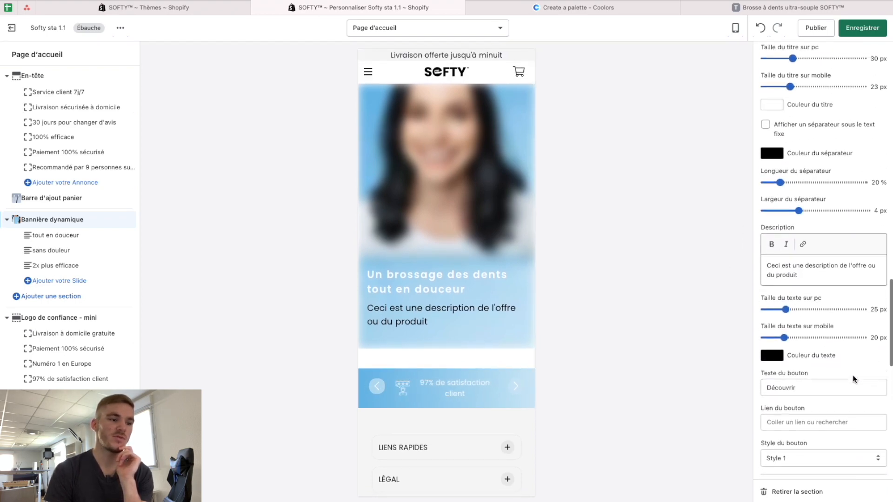
scroll(853, 375, down, 1)
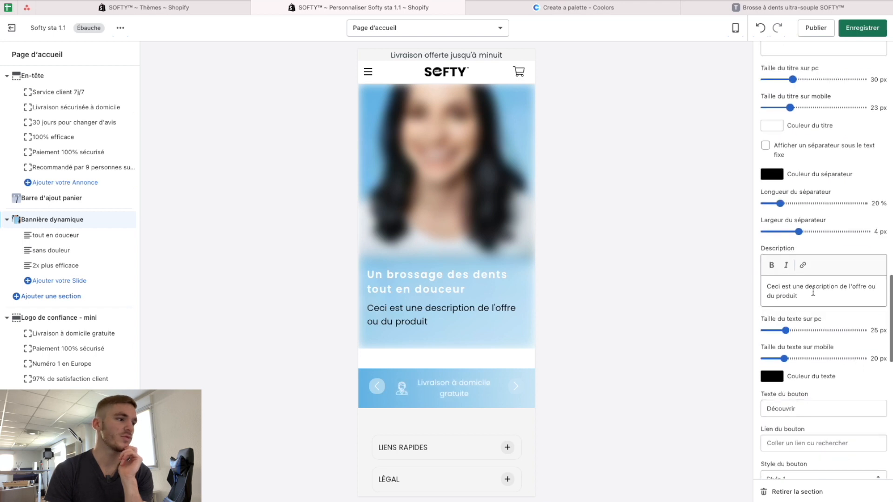
click(744, 9)
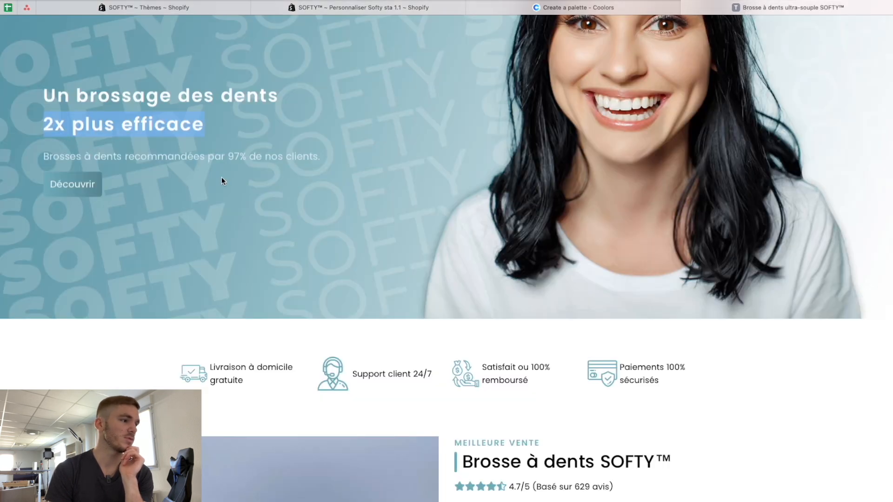
drag(321, 157, 45, 159)
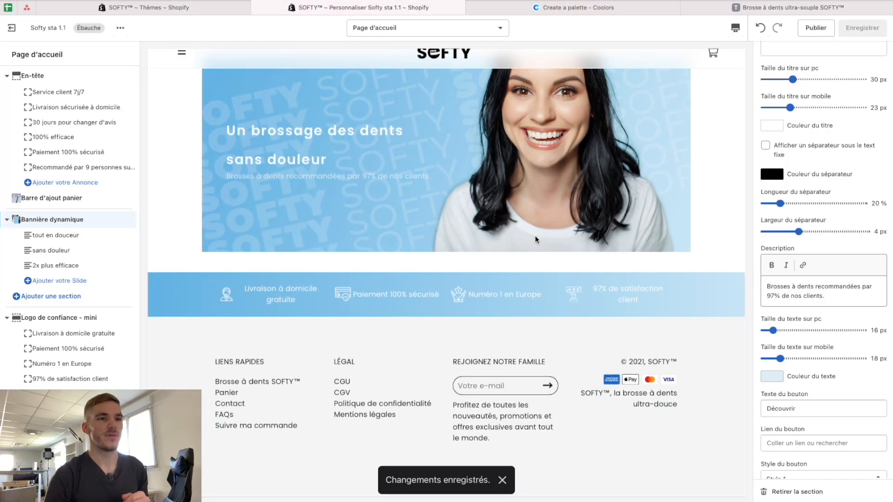
Compare the banner in mobile and desktop previews, disable "Supprimer l'espace au-dessus de la section" and save the theme
click(735, 28)
click(758, 52)
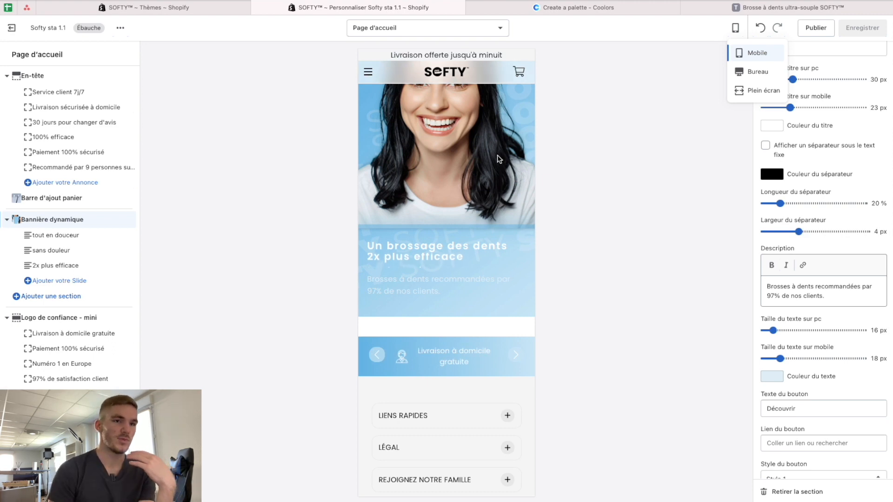
click(757, 46)
click(744, 72)
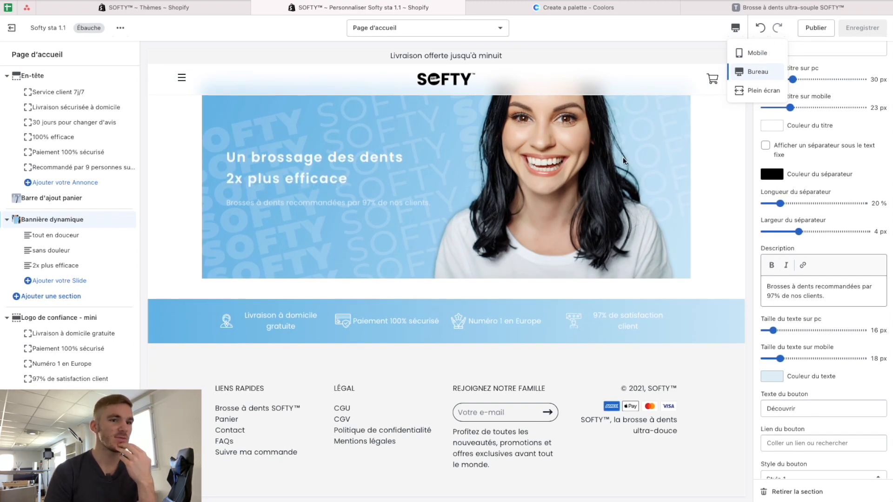
scroll(818, 180, up, 10)
click(819, 176)
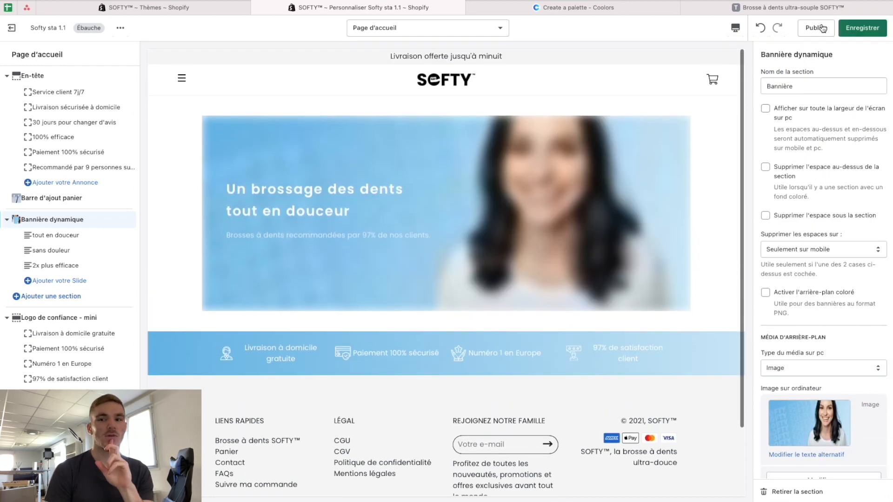
click(862, 27)
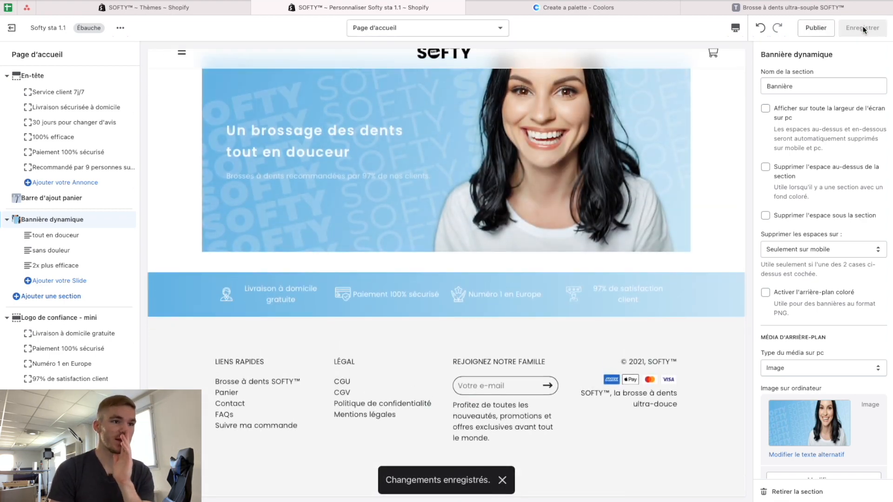
Review the banner in the mobile preview and add a "Logo de confiance - mini" section directly below it
click(736, 28)
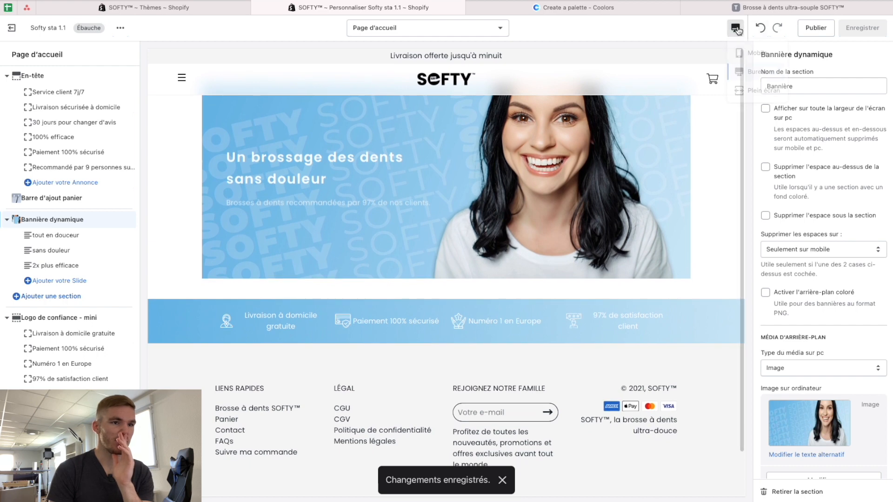
click(756, 53)
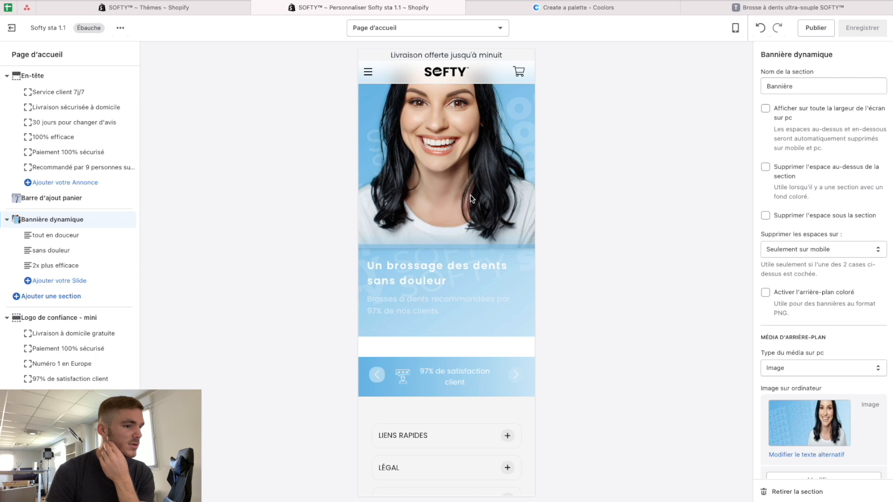
scroll(471, 199, down, 5)
scroll(472, 199, up, 5)
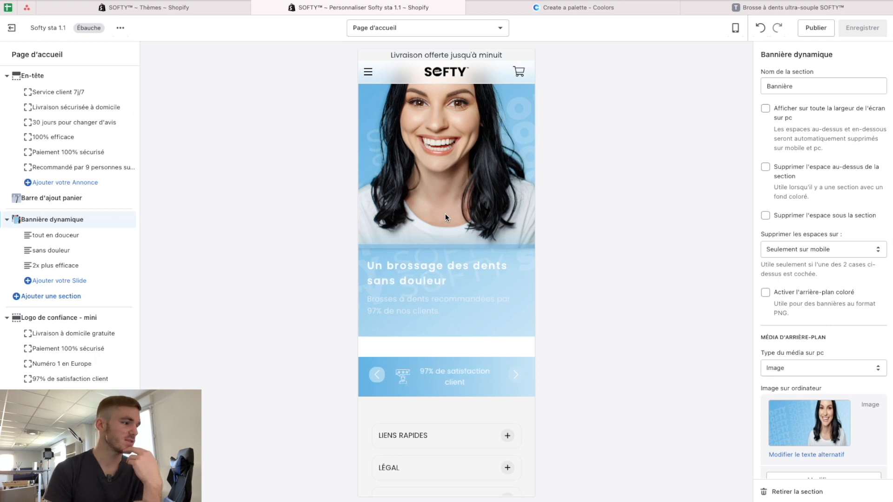
click(66, 301)
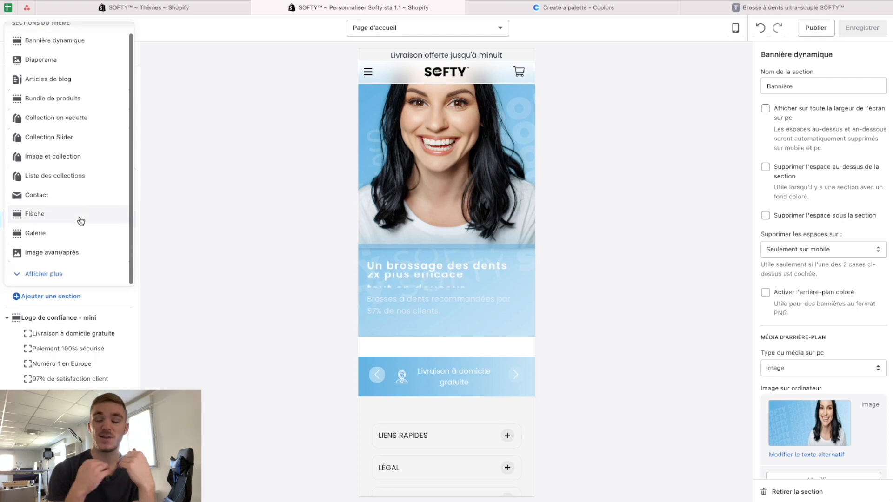
click(67, 281)
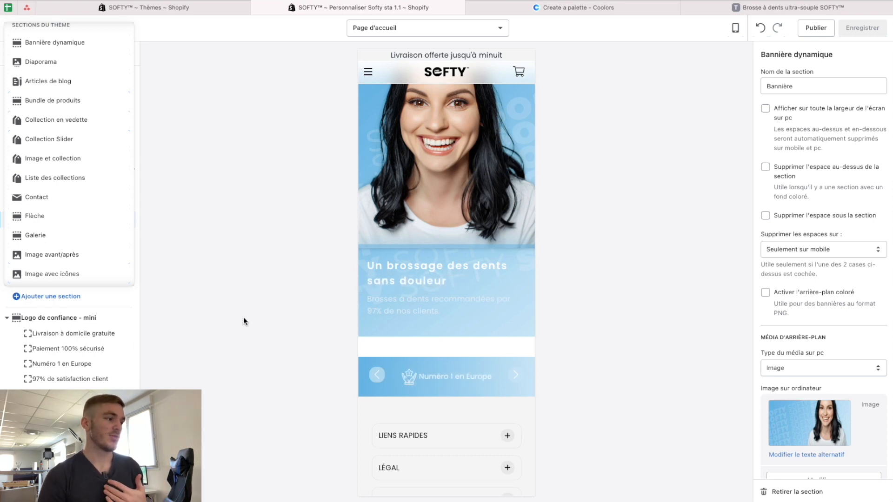
scroll(73, 193, down, 5)
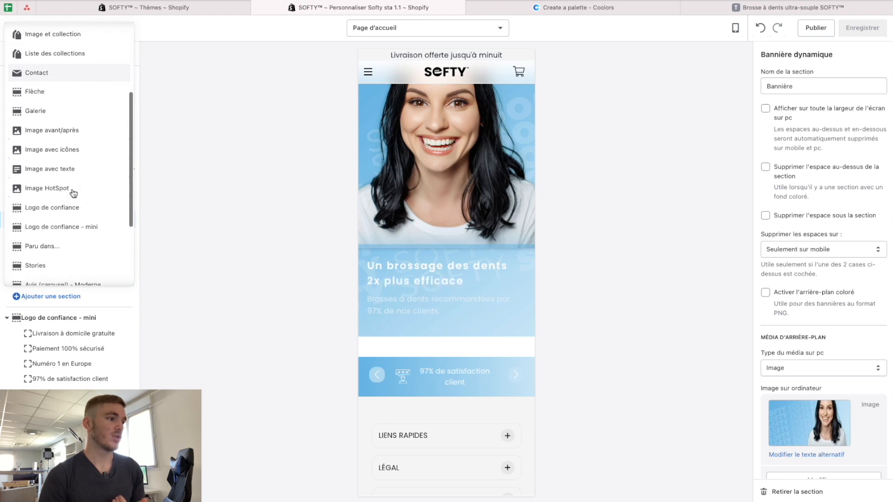
scroll(73, 193, down, 3)
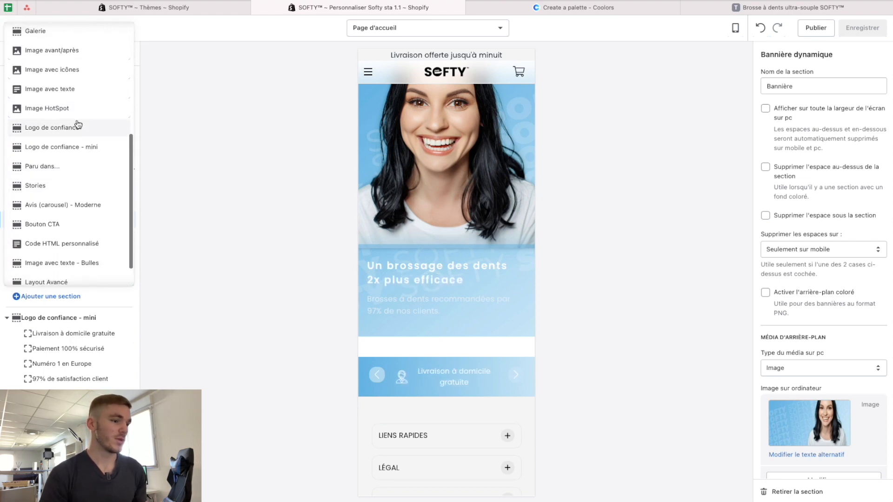
click(84, 153)
scroll(788, 272, down, 2)
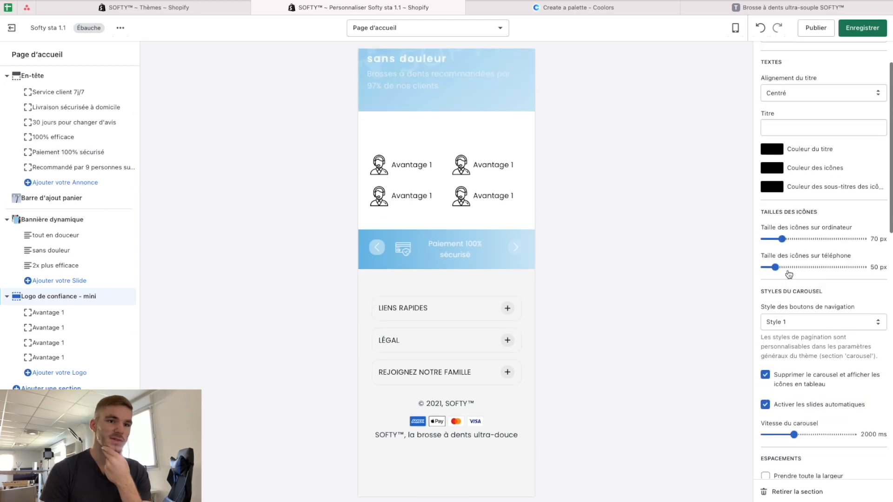
Color the new trust-logo section's icons with the recently used medium blue and its icon subtitles with the recent near-black
scroll(789, 275, up, 2)
click(779, 201)
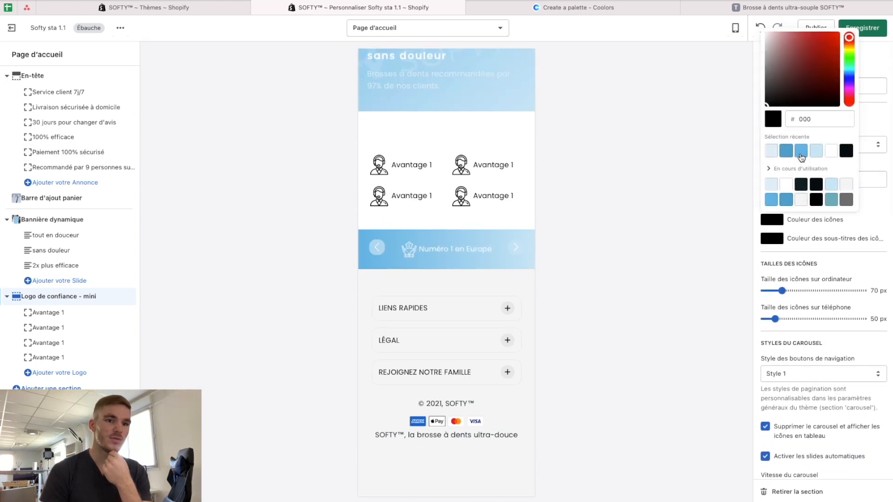
click(801, 151)
click(766, 239)
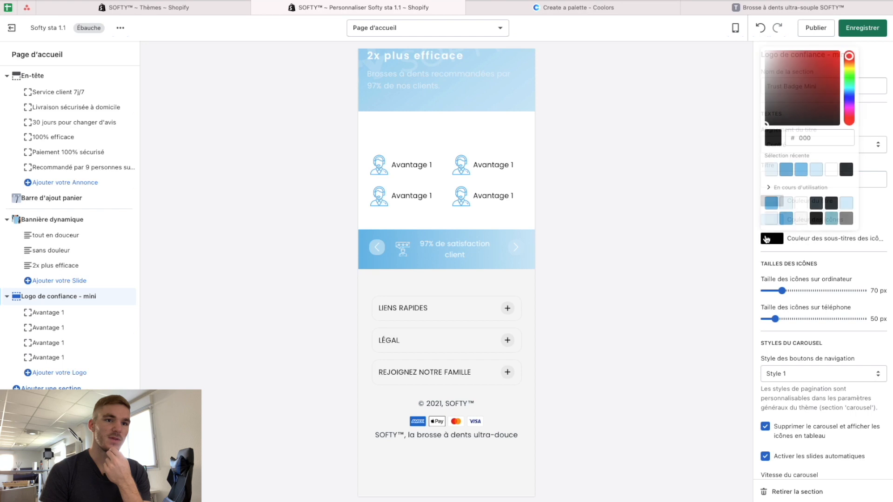
click(849, 171)
click(881, 205)
click(878, 196)
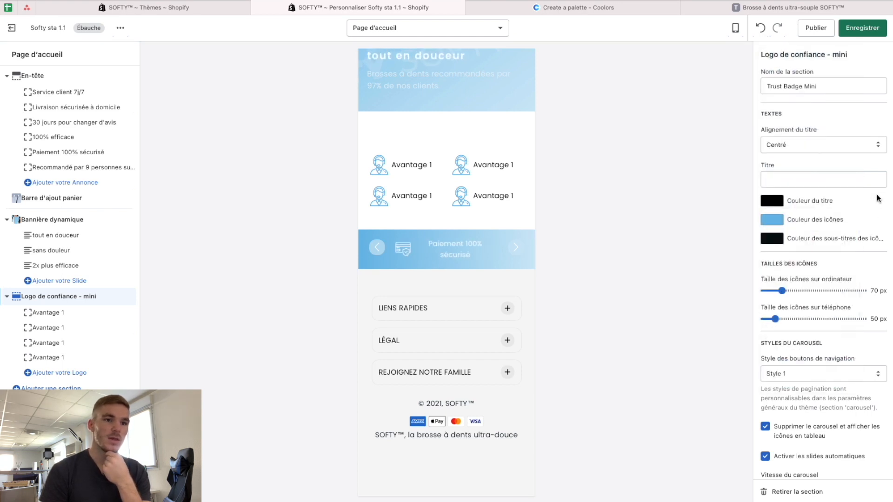
Set the trust-logo icon size to 50 px on desktop and 40 px on mobile, and display the logos as a carousel
scroll(844, 201, down, 5)
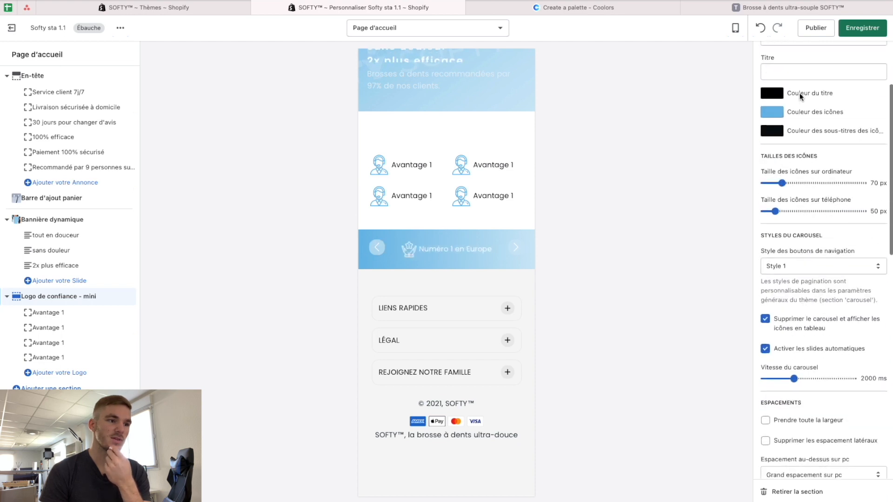
click(735, 27)
click(758, 71)
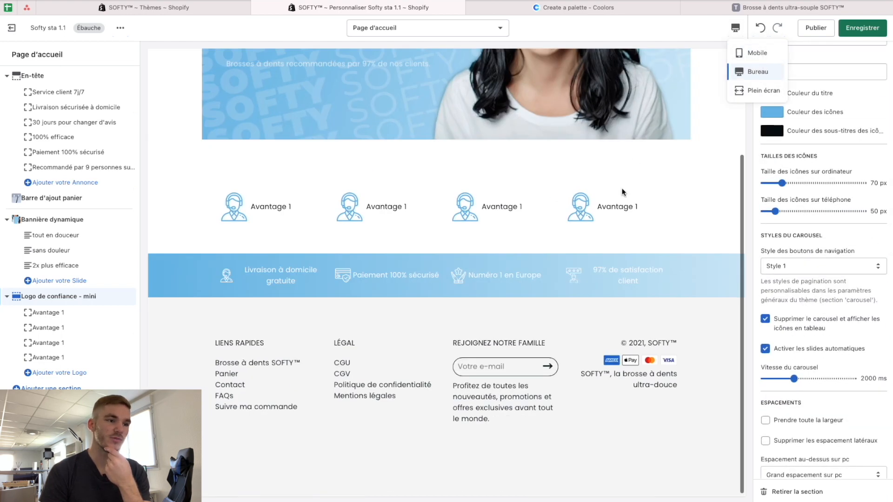
click(774, 182)
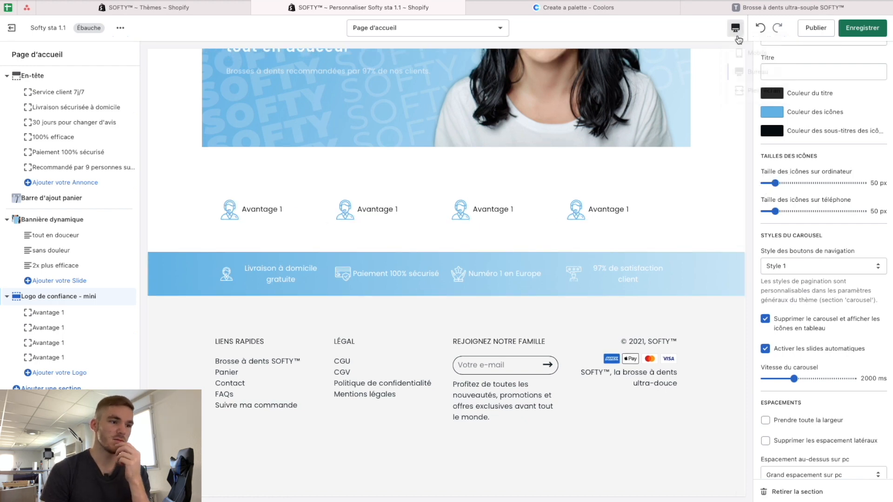
click(747, 54)
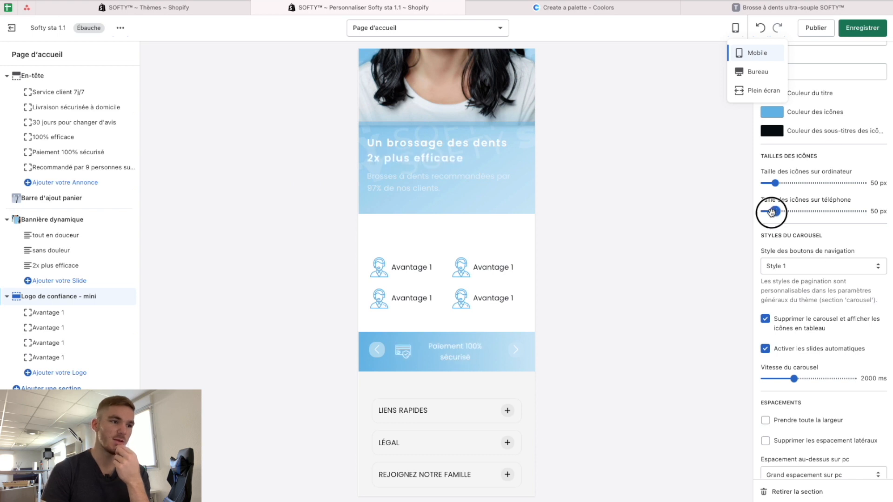
drag(769, 212, 772, 212)
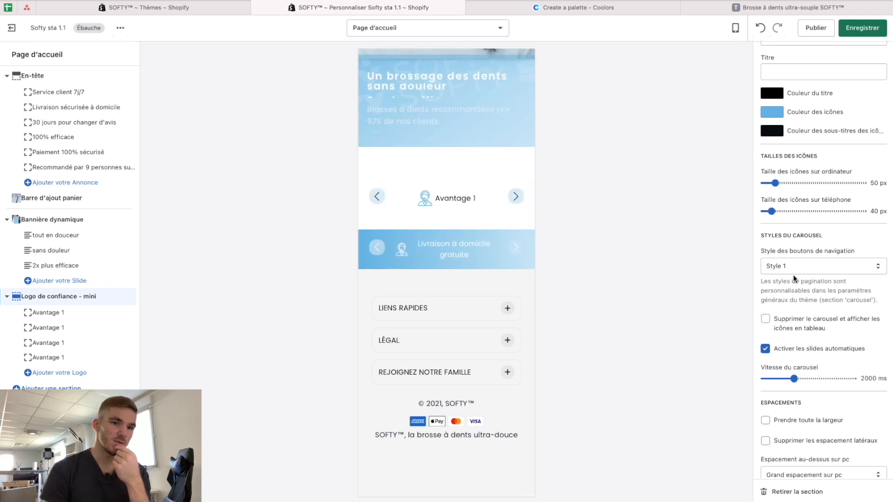
scroll(804, 300, down, 3)
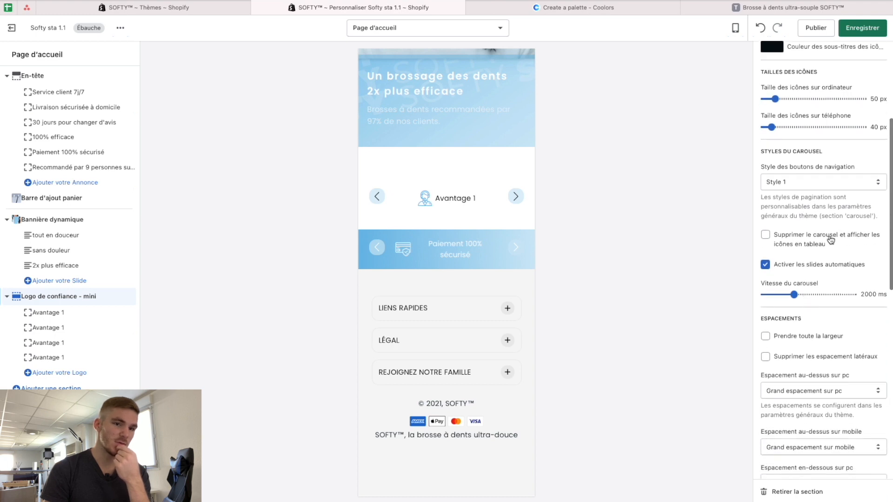
scroll(830, 271, down, 4)
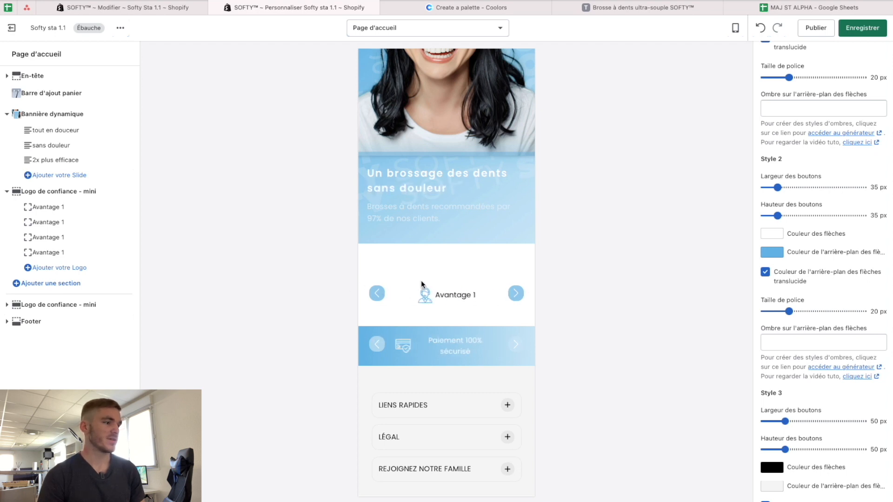
Open the first logo block beneath the banner and copy "Livraison à domicile gratuite" from the reference SOFTY store page
click(45, 194)
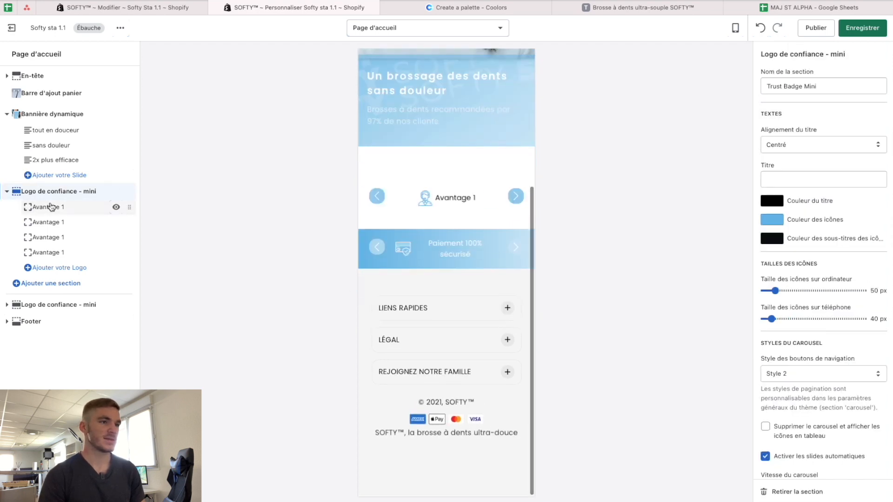
click(55, 208)
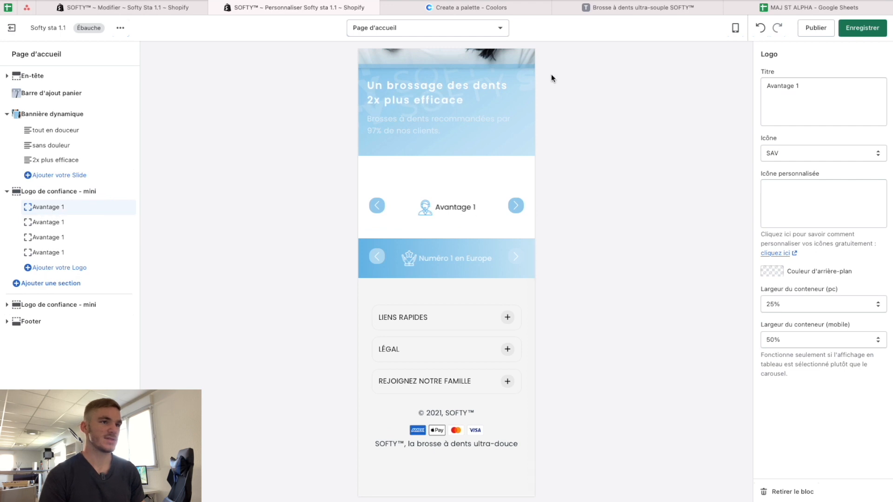
click(588, 8)
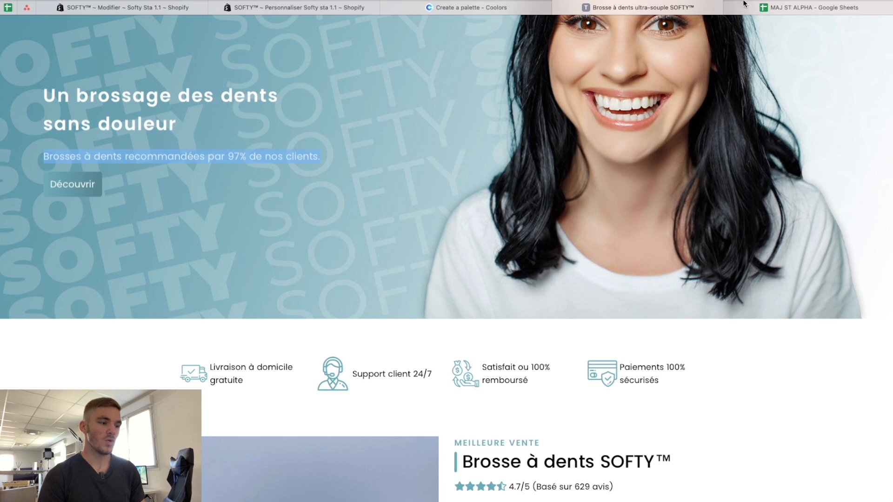
click(730, 7)
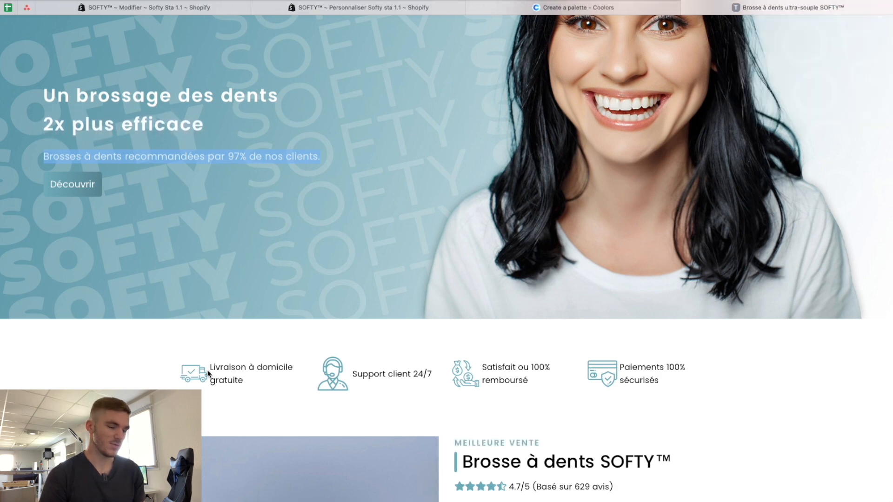
drag(212, 367, 241, 384)
key(super+c)
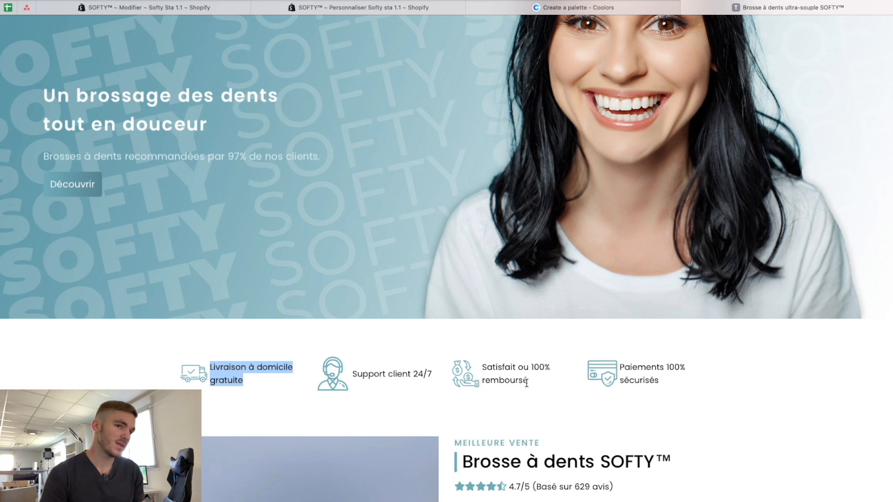
Title the first trust logo "Livraison à domicile gratuite" and choose the "Livraison sécurisée" icon for it
click(420, 10)
triple_click(804, 98)
key(super+v)
click(786, 154)
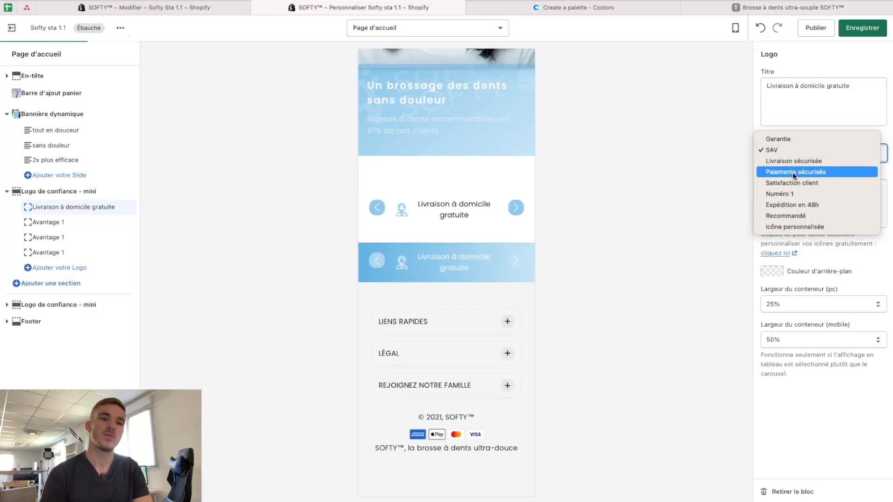
click(800, 210)
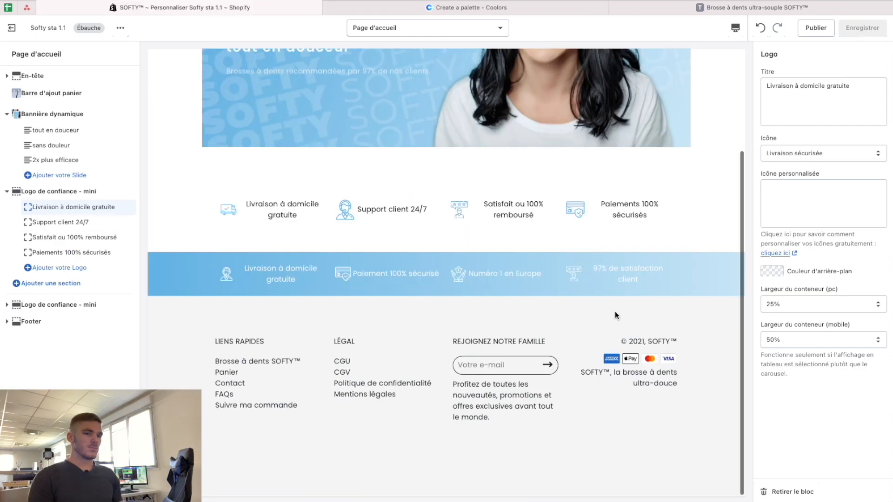
Set the upper Logo de confiance - mini section's top spacing to "Pas d'espacement" on pc and mobile, and switch the preview to mobile
scroll(615, 311, up, 5)
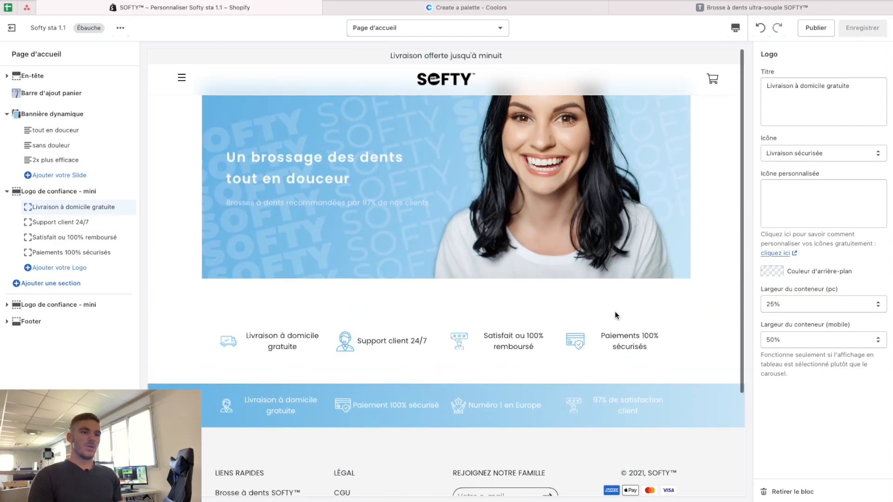
click(67, 191)
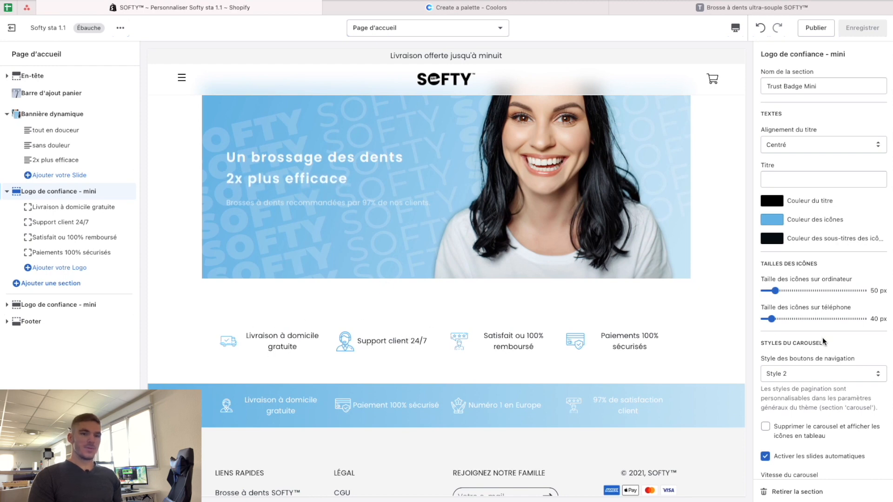
scroll(830, 392, down, 9)
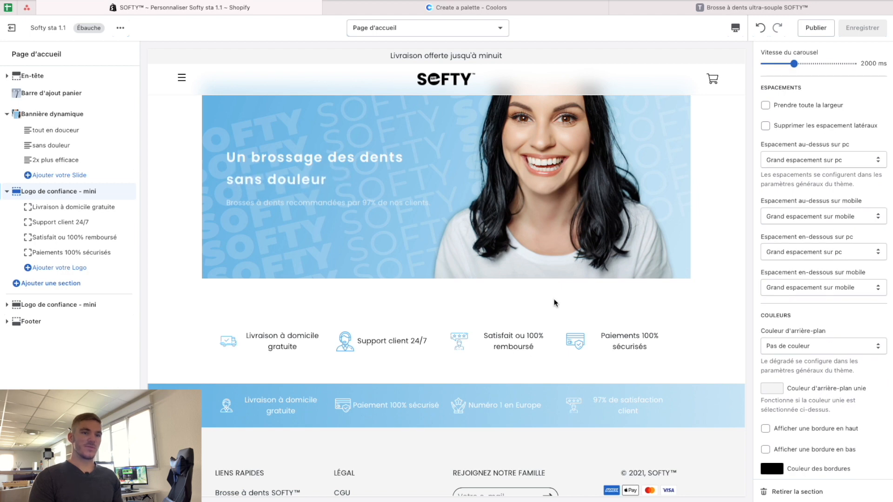
click(808, 159)
click(804, 179)
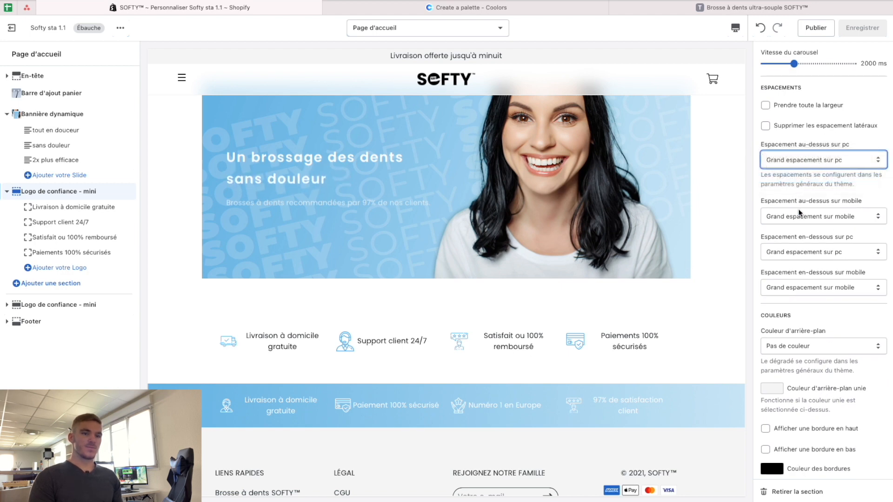
click(801, 215)
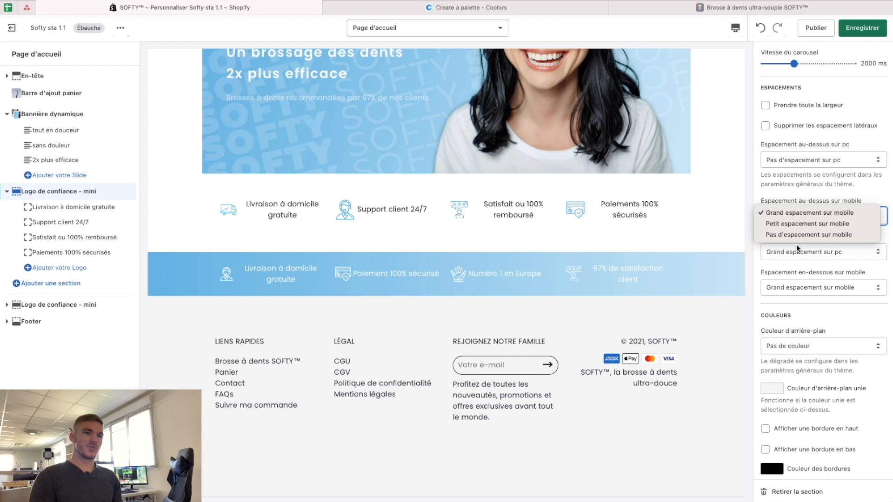
click(809, 235)
click(737, 28)
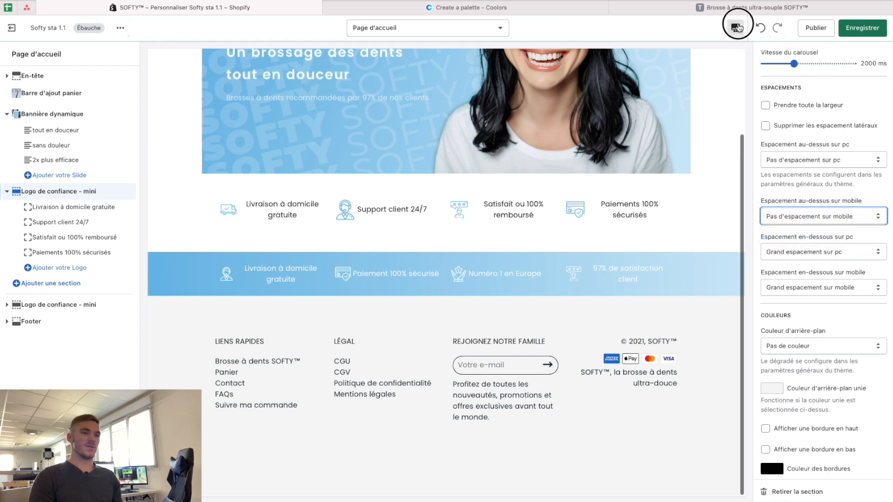
click(757, 52)
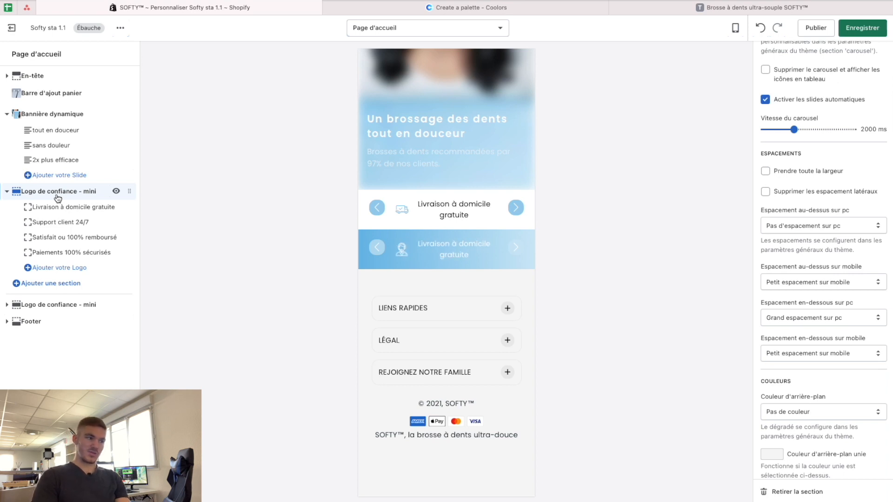
Add a Texte enrichi section below the upper Logo de confiance - mini section
click(44, 284)
click(42, 262)
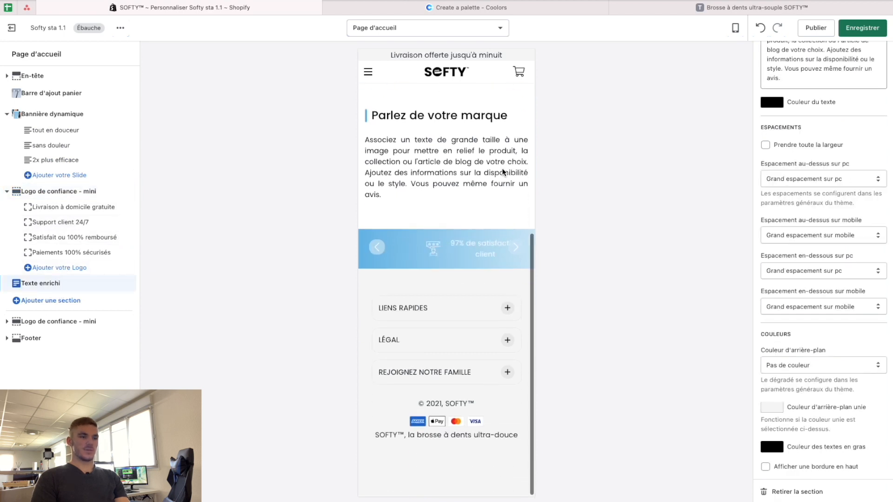
scroll(503, 172, up, 3)
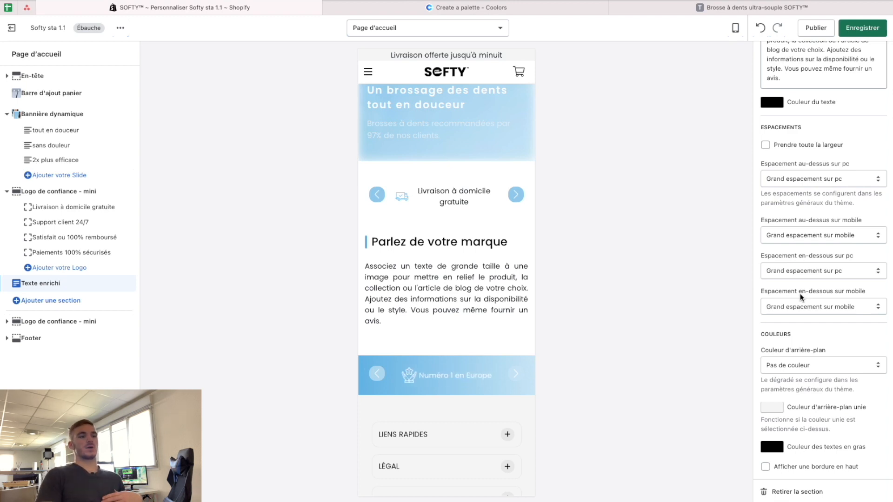
Switch to the reference SOFTY store and examine the order and content of its home page sections
click(740, 14)
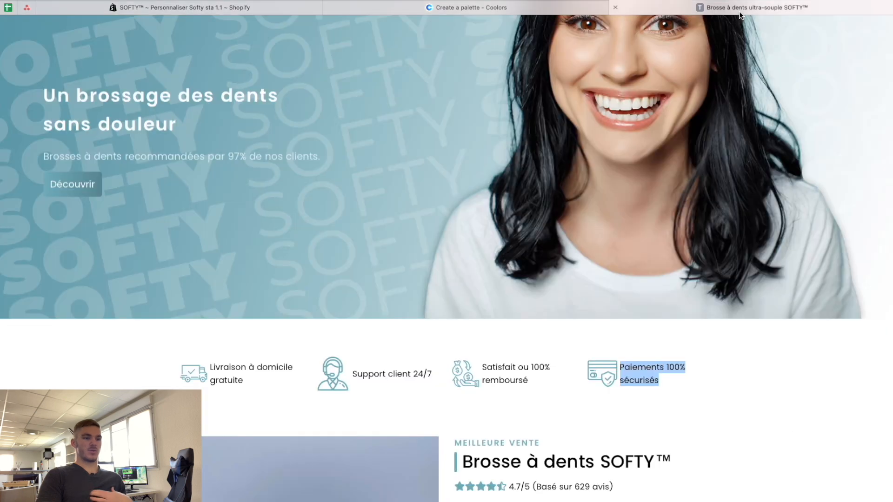
click(367, 302)
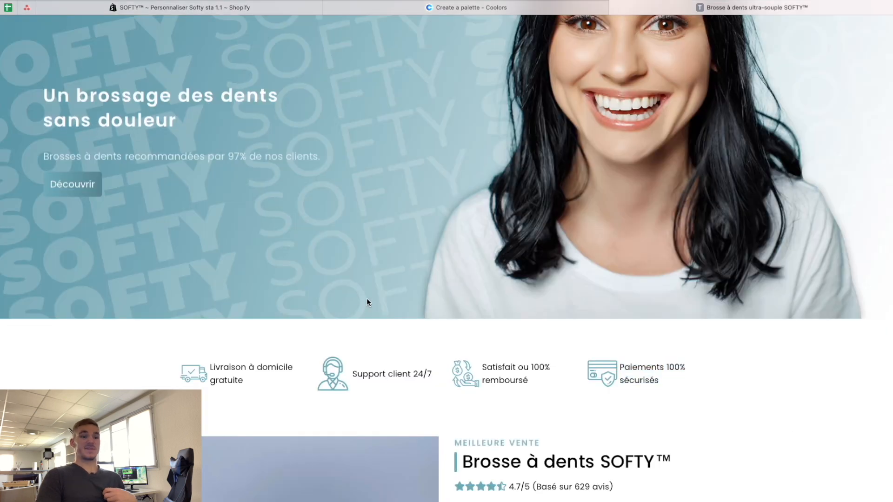
scroll(367, 303, down, 3)
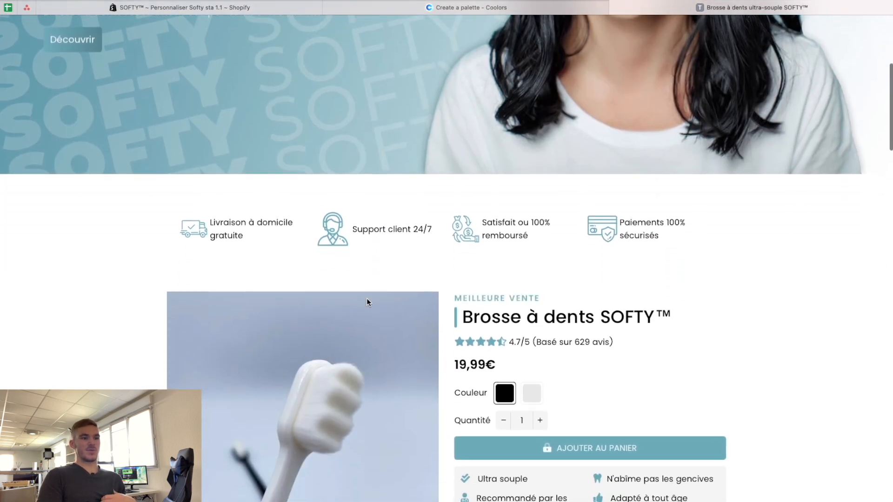
scroll(444, 351, down, 3)
scroll(540, 395, down, 10)
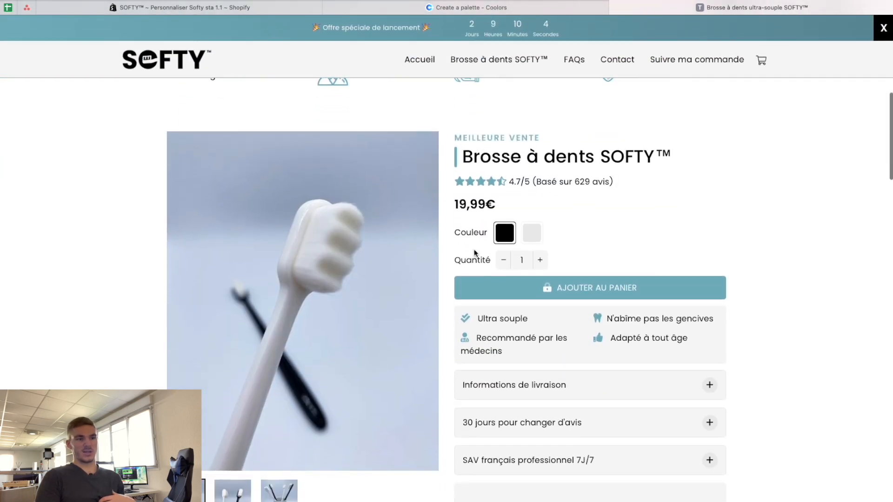
scroll(541, 395, down, 6)
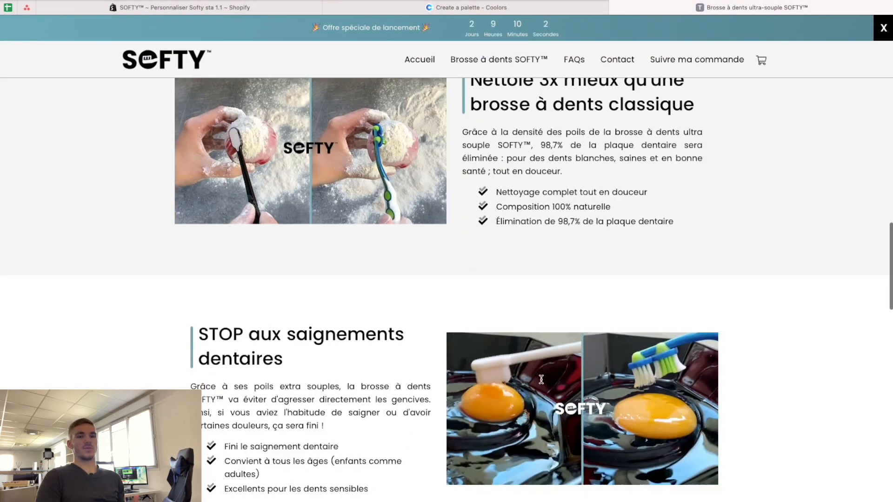
scroll(540, 379, up, 20)
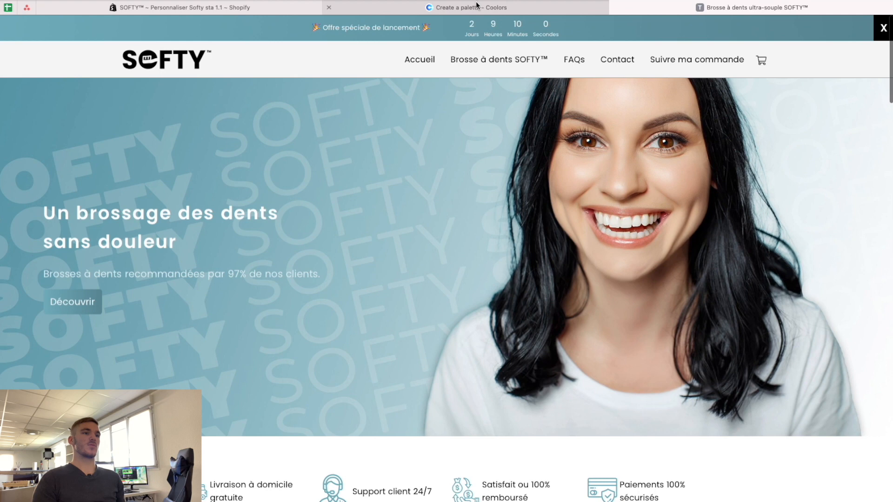
mouse_move(478, 6)
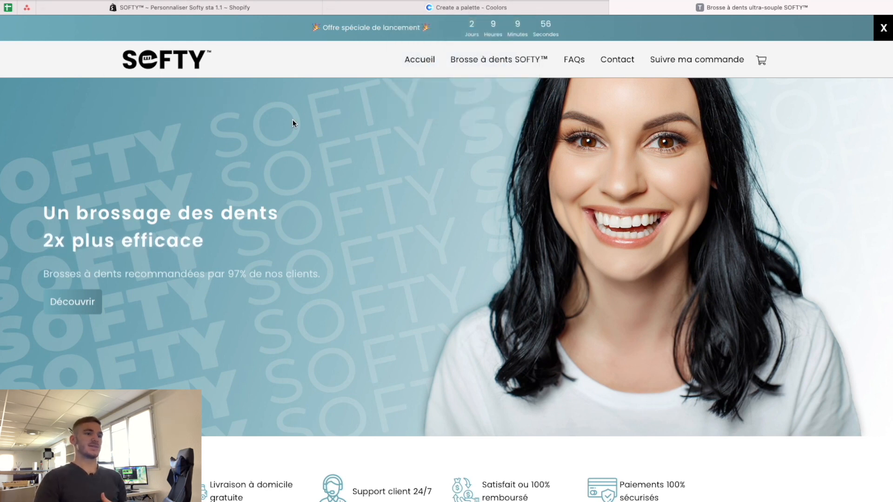
Return to the theme editor, title the rich text section "Certifié par des experts", and replace its placeholder text with a sentence about independent laboratory tests
click(250, 9)
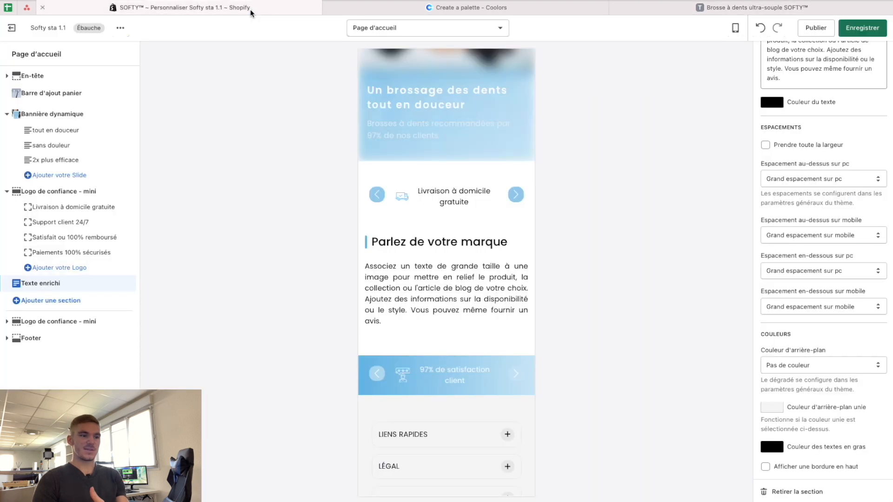
scroll(484, 285, up, 5)
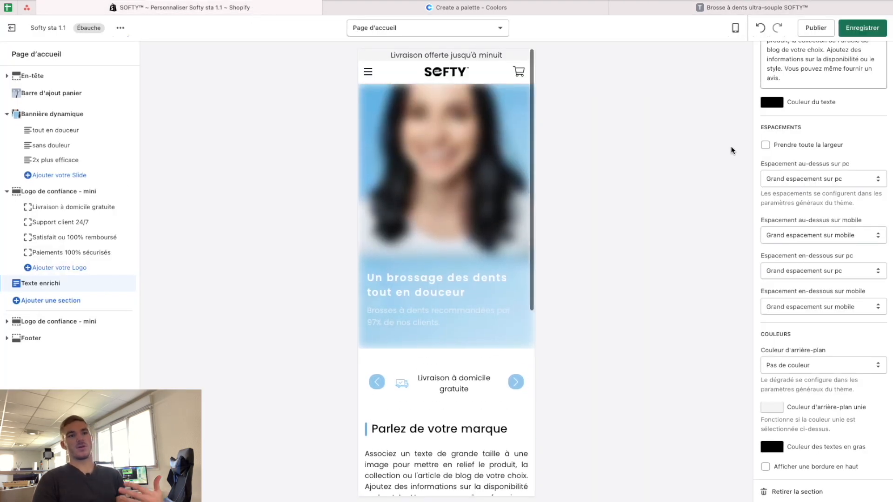
scroll(840, 122, up, 5)
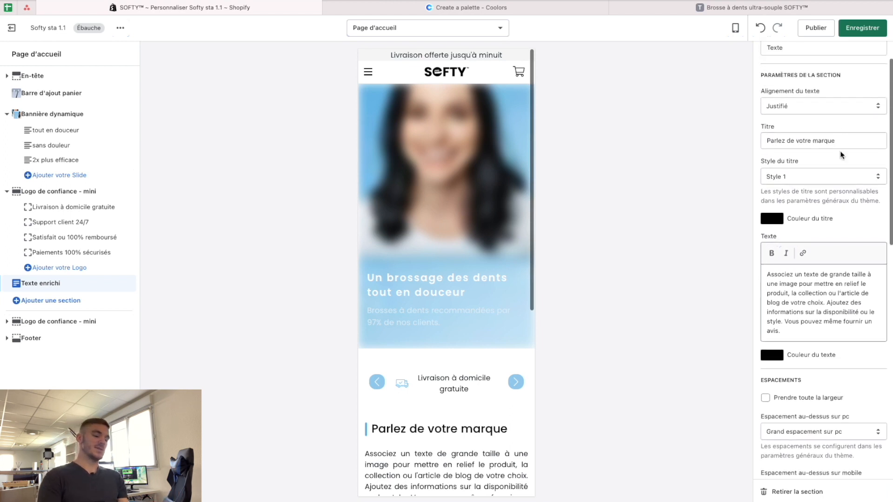
double_click(848, 148)
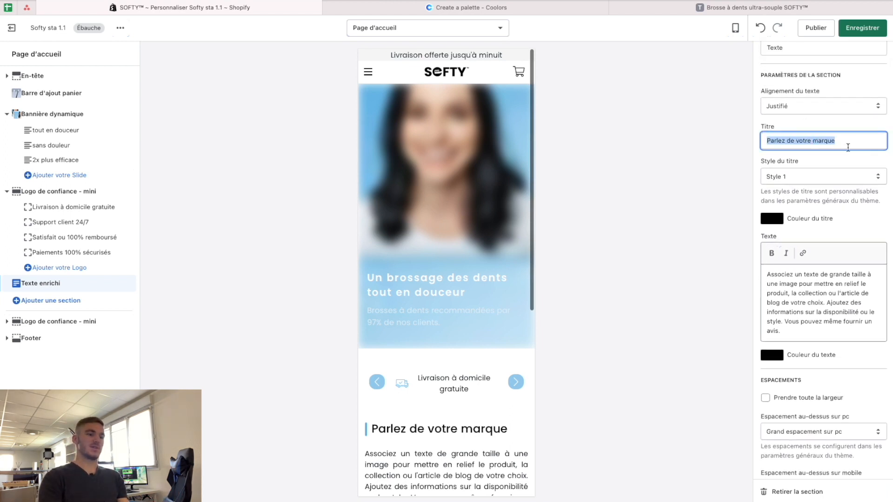
text(Certifié par des experts)
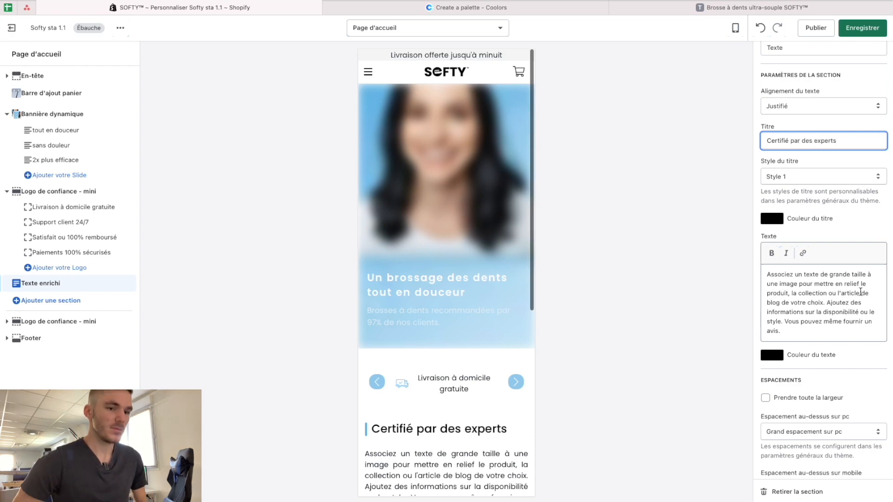
triple_click(821, 302)
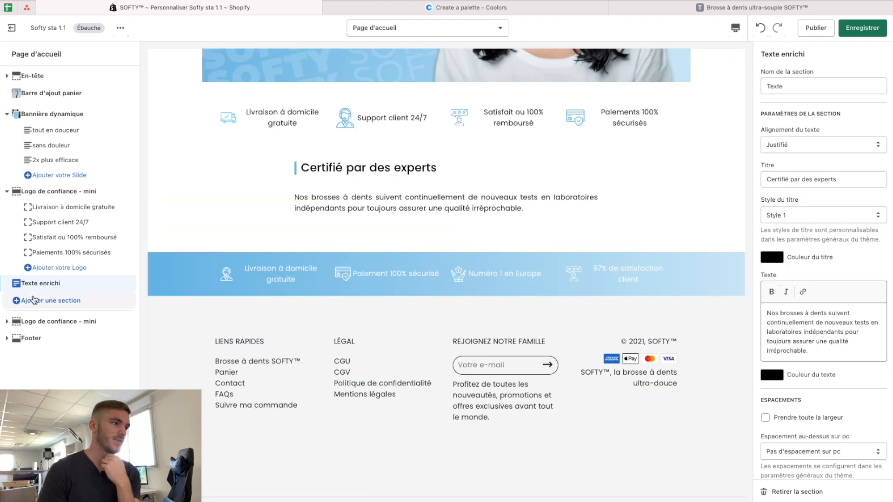
Add a Produit en vedette section below the rich text section
click(50, 300)
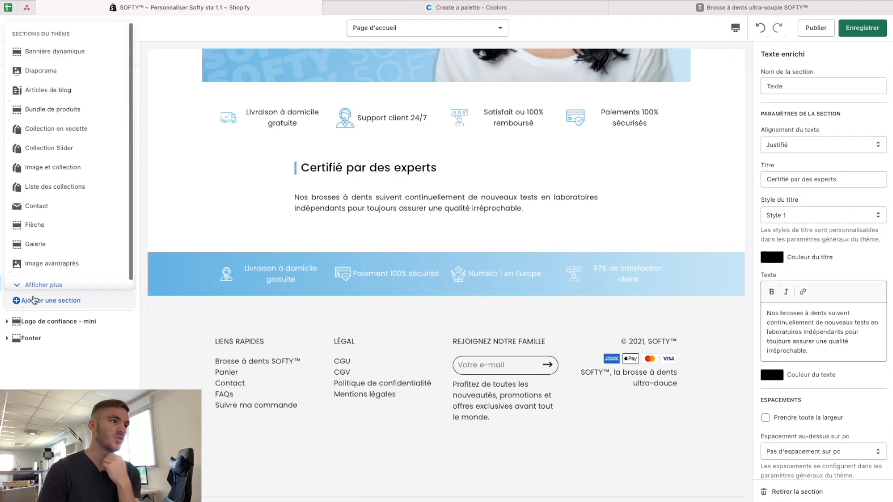
click(68, 279)
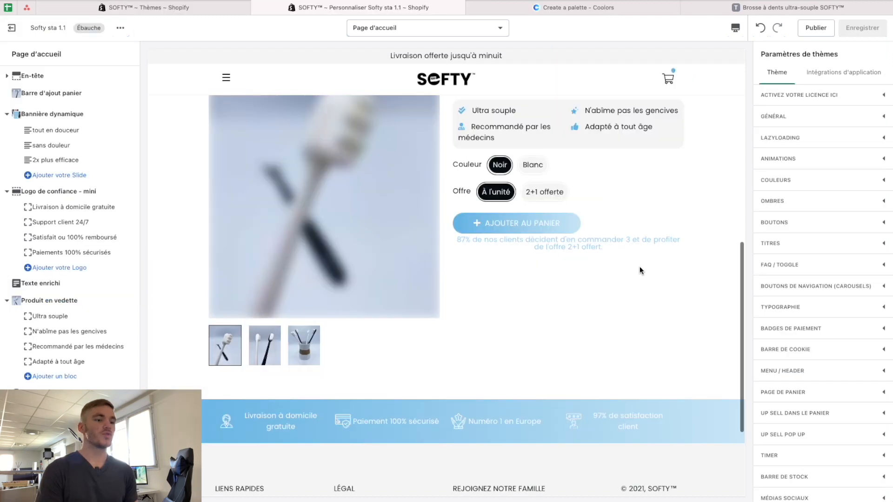
scroll(640, 271, up, 3)
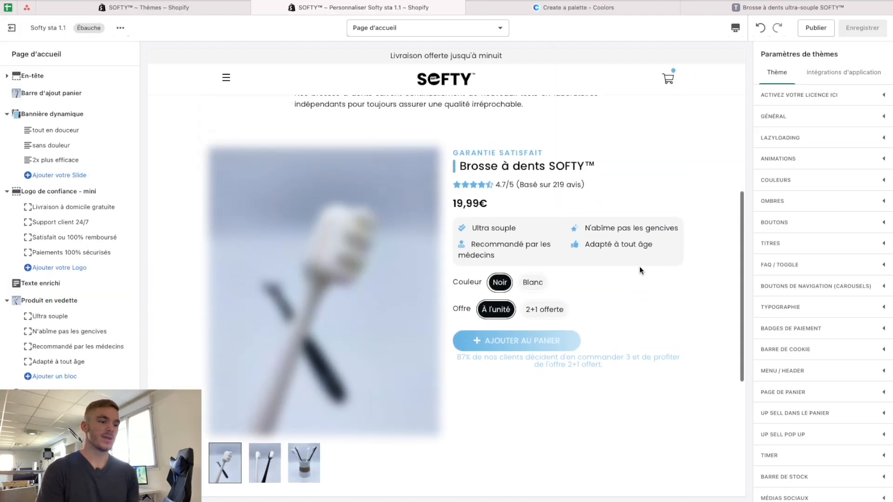
scroll(640, 267, up, 2)
scroll(640, 266, down, 5)
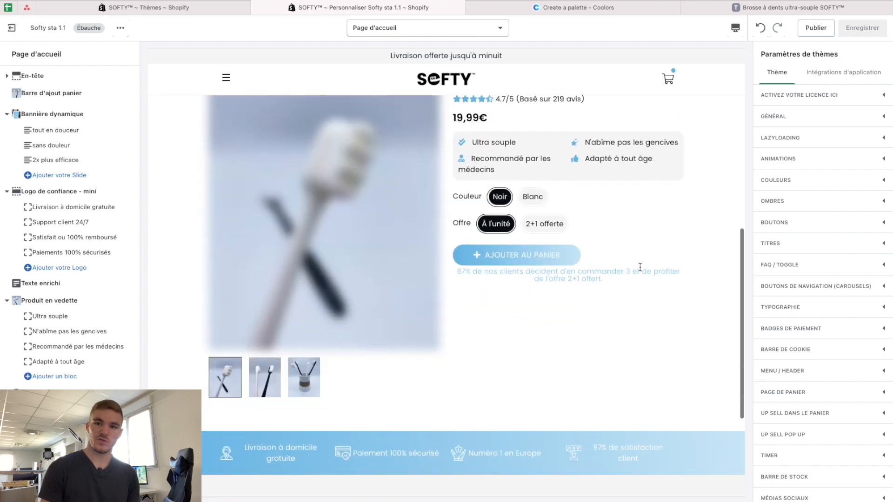
scroll(640, 267, down, 2)
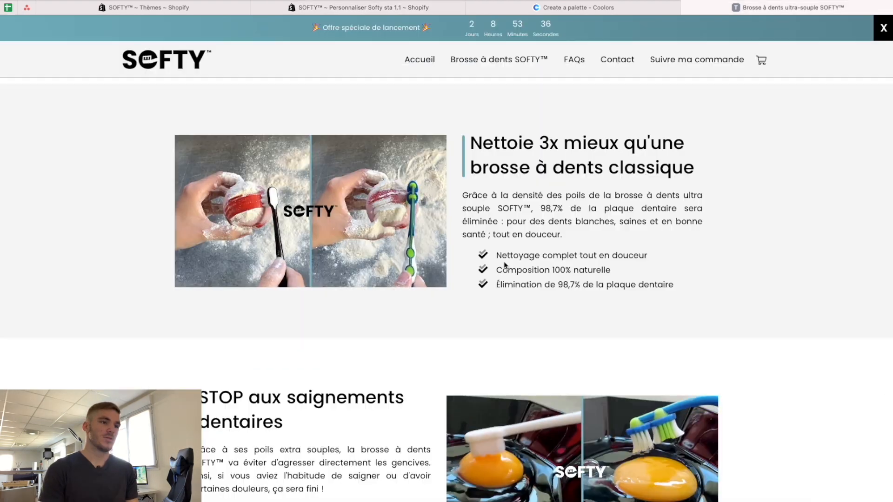
Copy the heading "Nettoie 3x mieux qu'une brosse à dents classique" from the reference store into the Image avec texte section's title
click(691, 165)
drag(692, 165, 476, 142)
key(super+c)
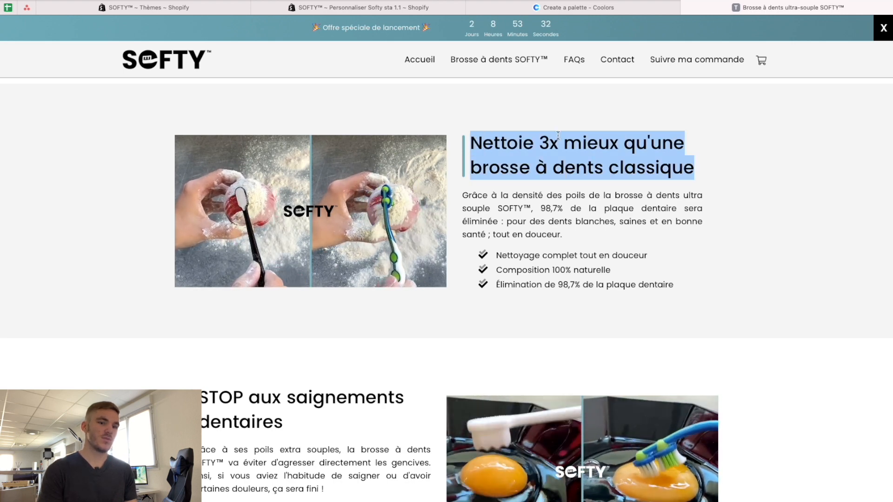
click(370, 5)
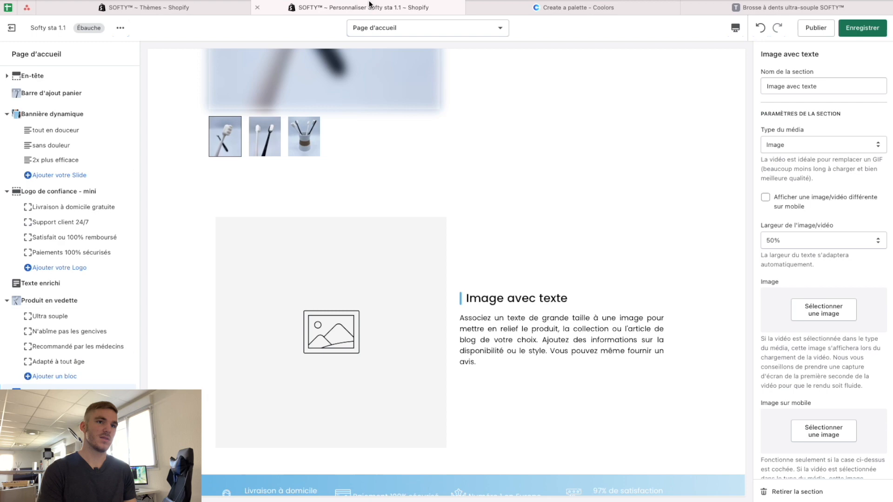
scroll(842, 320, down, 9)
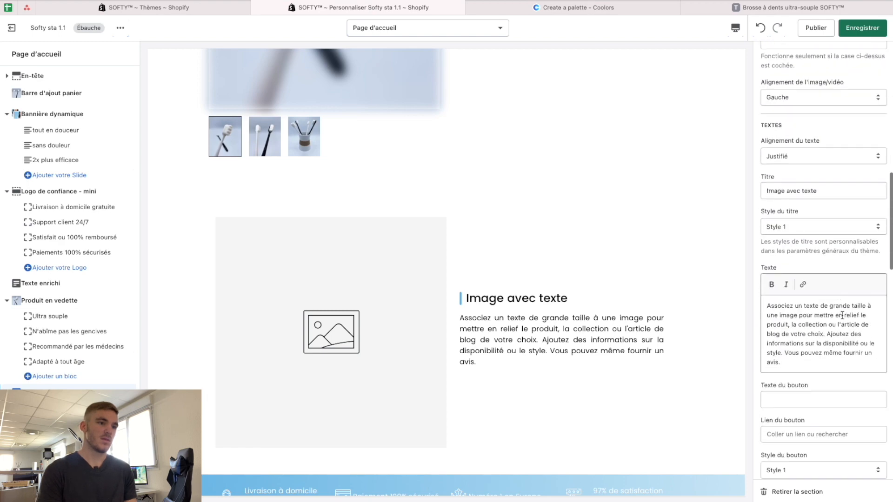
triple_click(774, 190)
key(super+v)
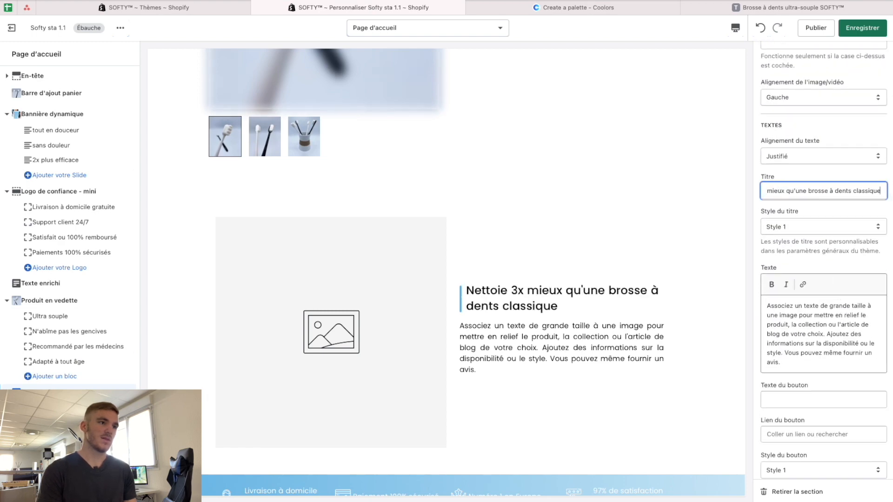
Replace the Image avec texte section's placeholder text with the reference store's paragraph beginning "Grâce à la densité des poils"
click(763, 6)
drag(562, 234, 463, 197)
key(super+c)
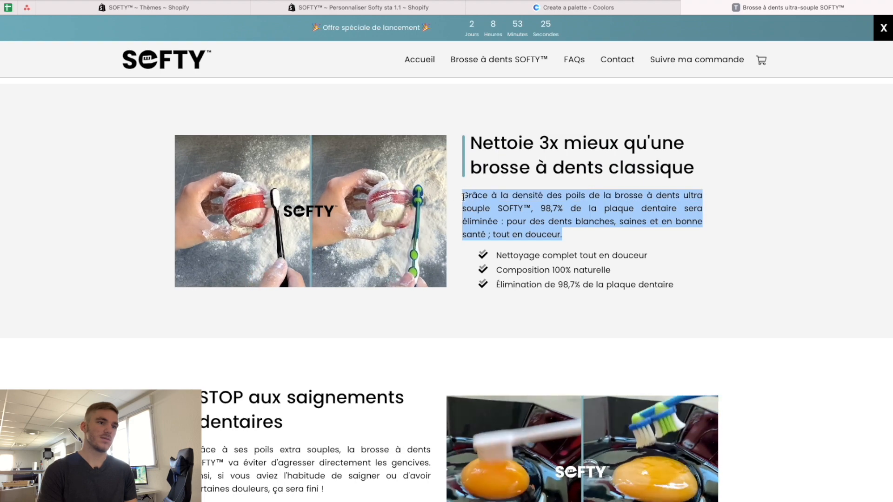
click(358, 7)
triple_click(808, 348)
key(super+v)
Add the reference store's benefits "Nettoyage complet tout en douceur" and "Composition 100% naturelle" as bullets in the Image avec texte section
click(744, 7)
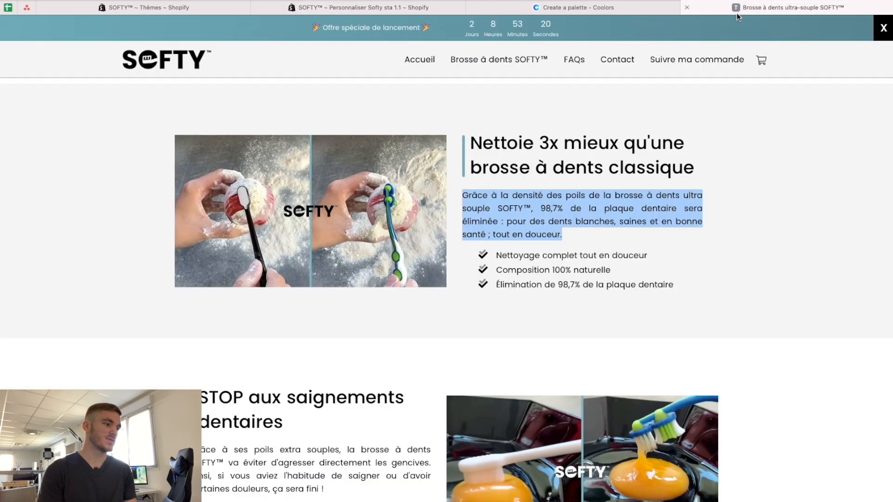
drag(649, 255, 496, 255)
drag(611, 270, 496, 273)
key(super+c)
click(372, 7)
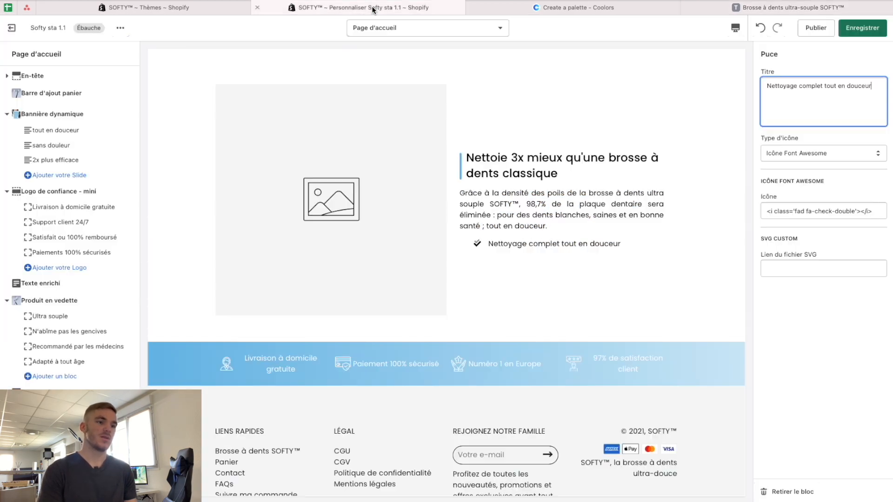
click(81, 384)
triple_click(787, 85)
key(super+v)
Add the reference store's benefit "Élimination de 98,7% de la plaque dentaire" as a third bullet in the Image avec texte section
click(752, 4)
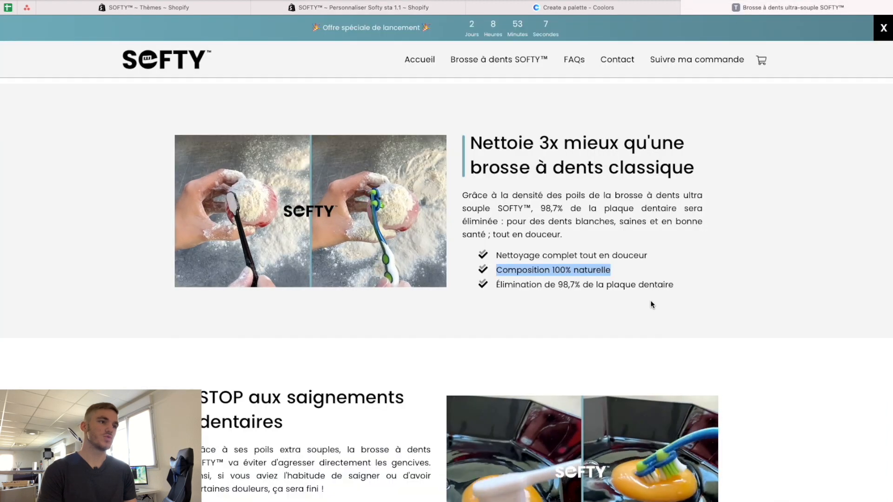
drag(679, 286, 495, 286)
click(358, 7)
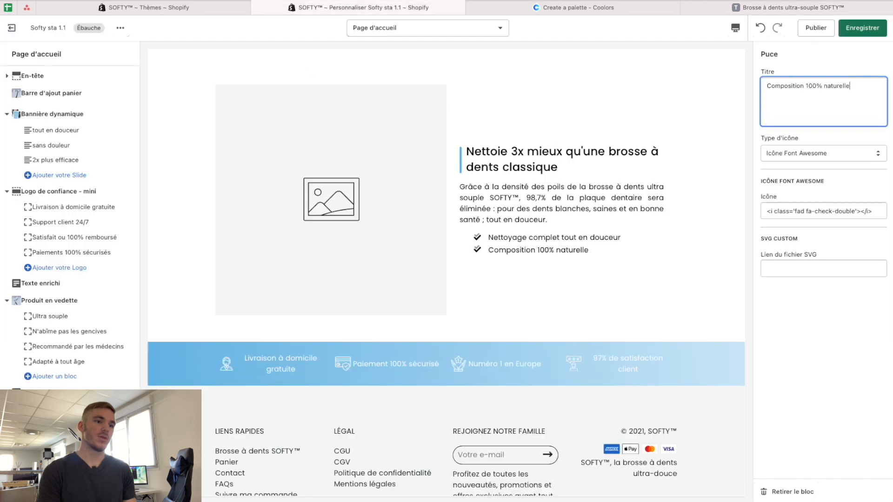
click(55, 465)
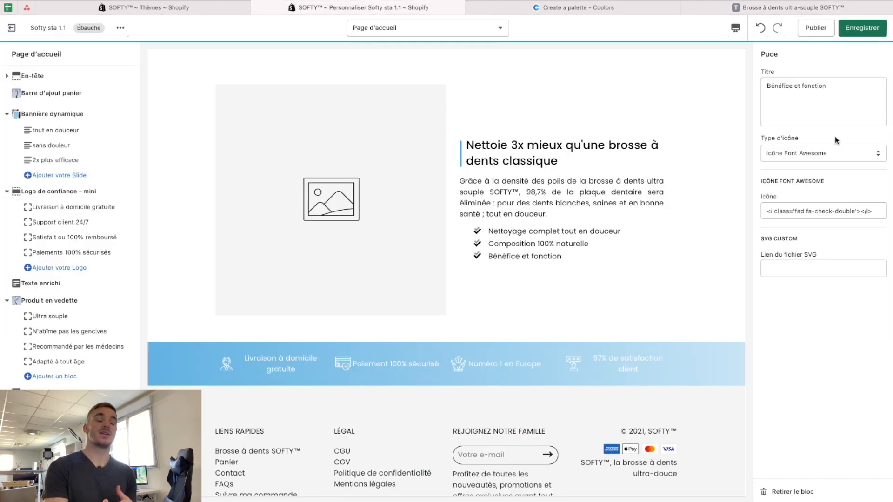
triple_click(836, 105)
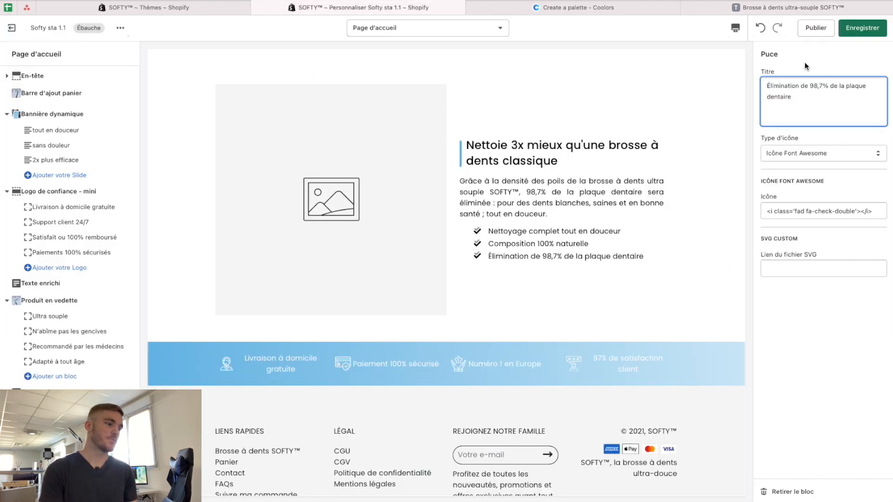
Remove the Image avec texte section's upper spacing by choosing Pas d'espacement for both pc and mobile
click(819, 190)
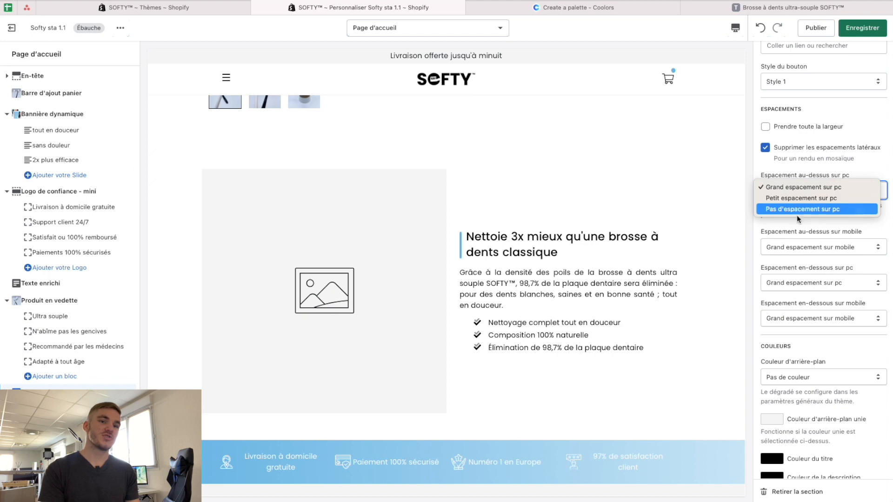
click(798, 210)
click(814, 247)
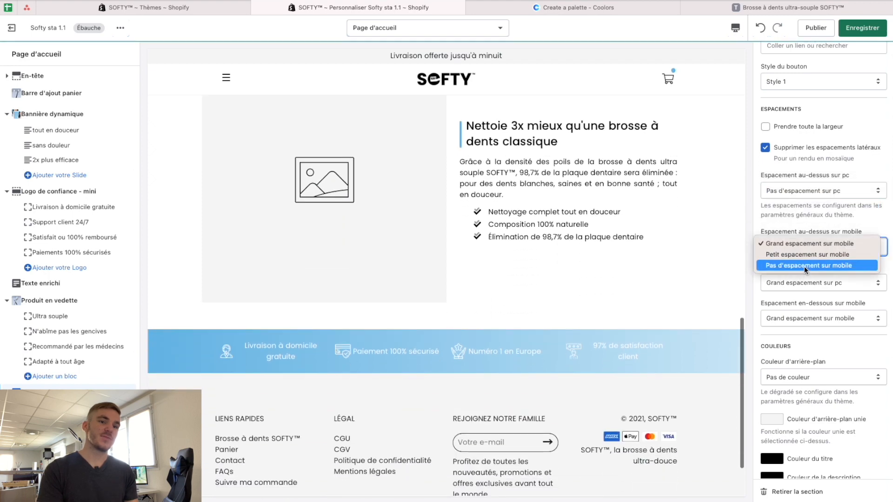
scroll(600, 247, up, 3)
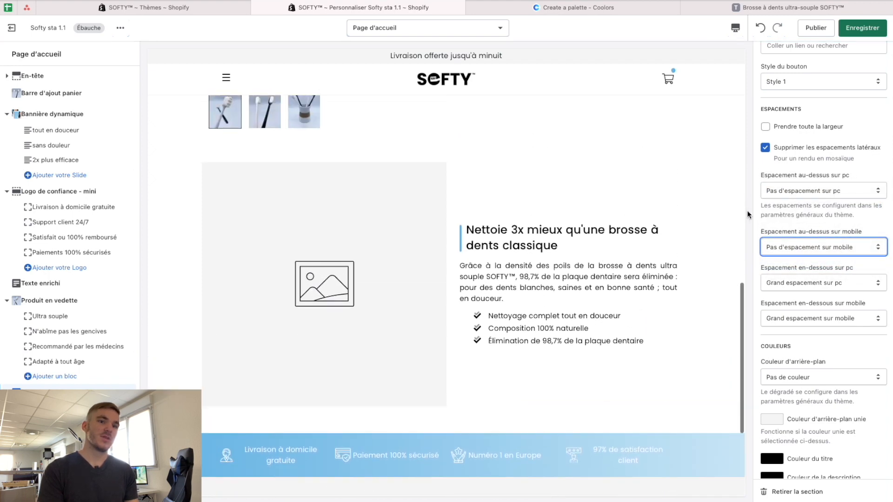
scroll(833, 160, up, 1)
Set the Image avec texte section's media type to Vidéo
scroll(833, 160, up, 10)
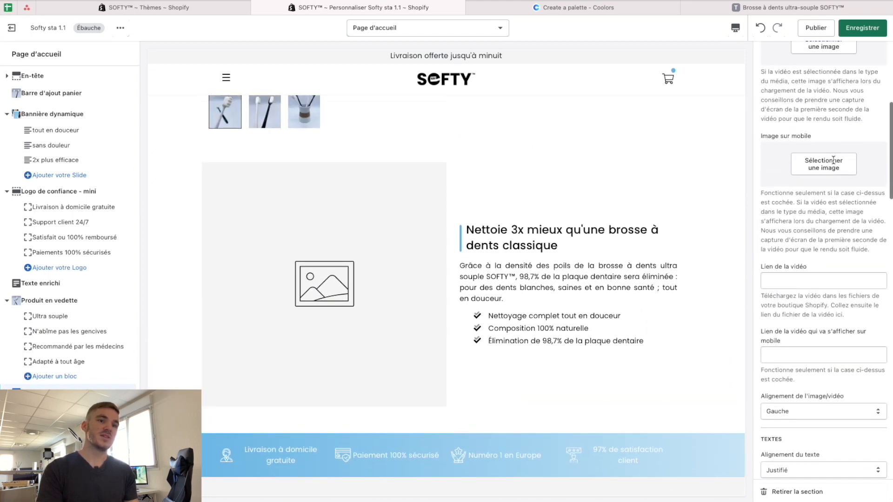
scroll(833, 160, up, 4)
scroll(828, 156, down, 1)
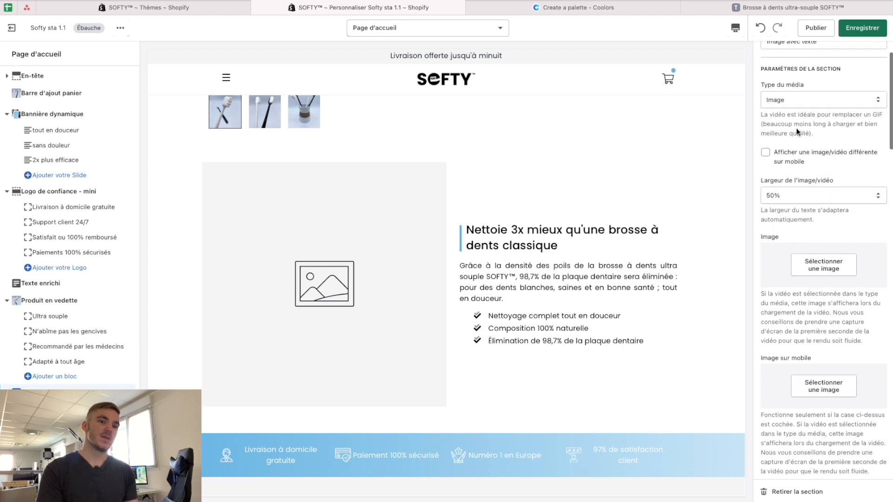
click(817, 85)
scroll(815, 213, down, 1)
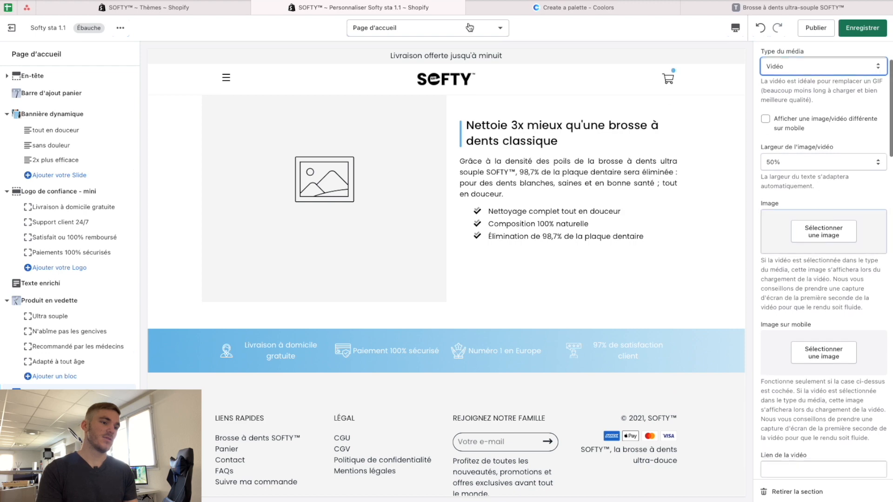
Copy the link of the gif_1 MP4 from the store's files into the Image avec texte section's video link
click(198, 9)
click(40, 490)
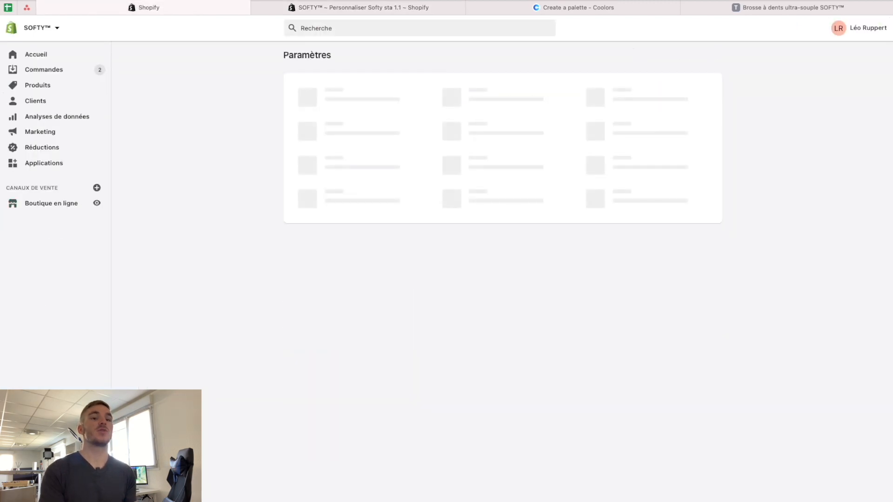
click(535, 231)
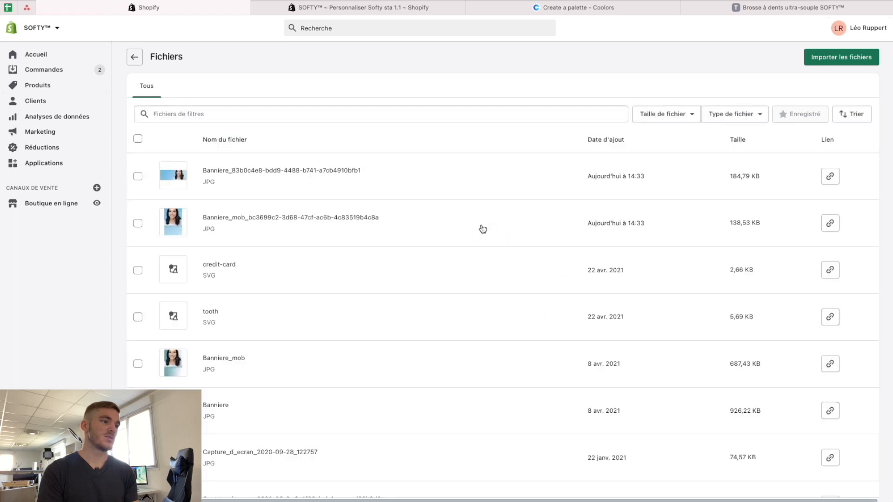
scroll(483, 229, down, 15)
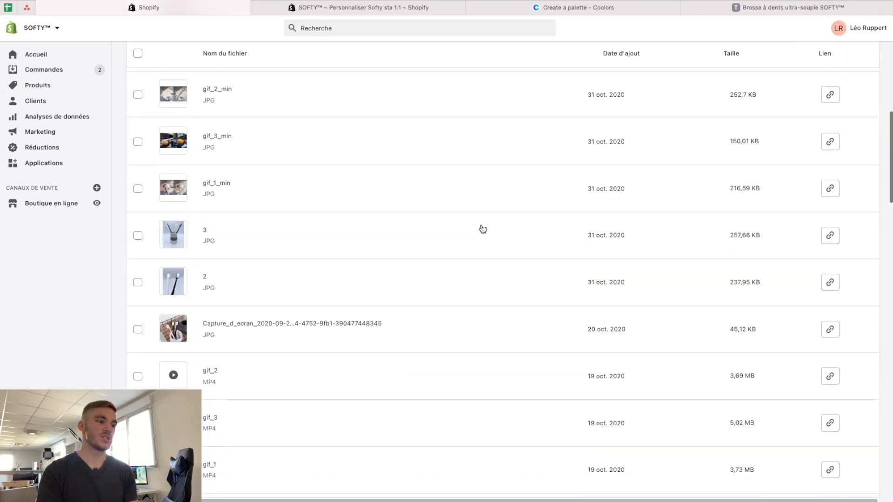
scroll(483, 229, down, 1)
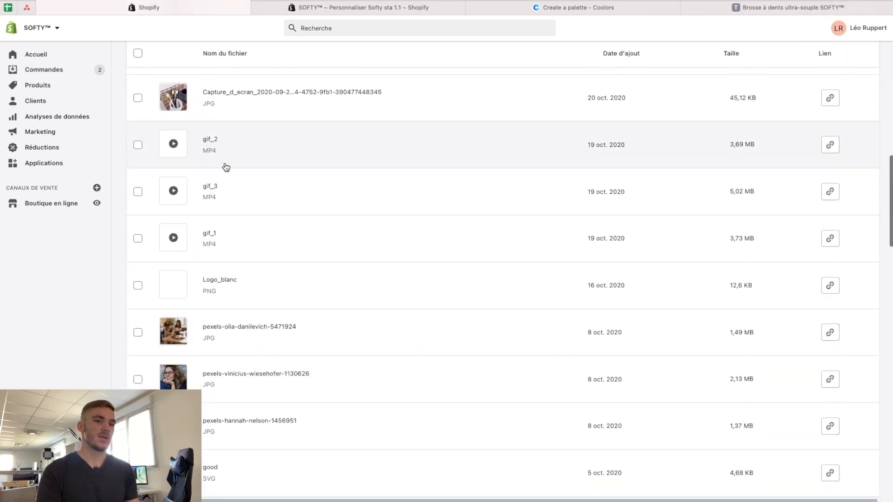
click(830, 239)
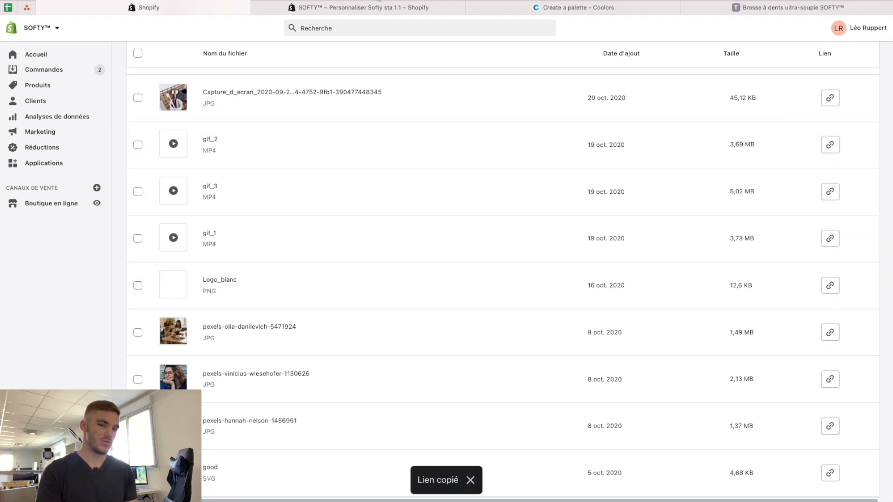
click(332, 8)
scroll(853, 204, down, 3)
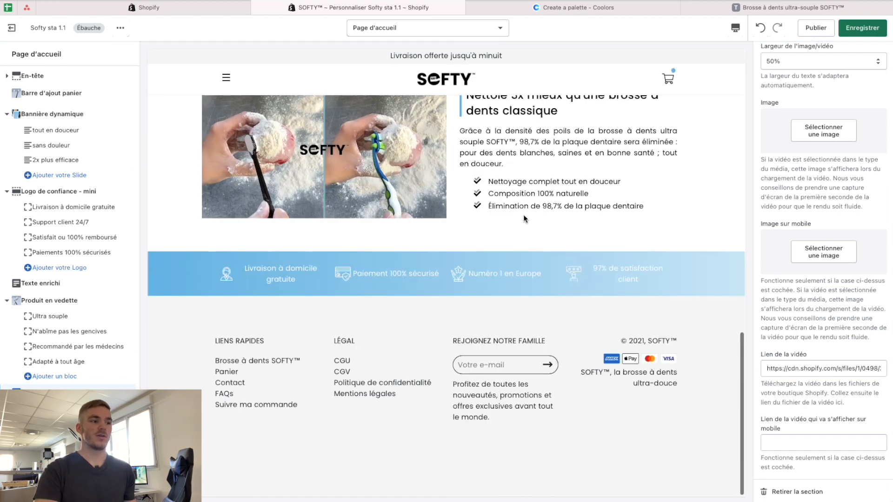
Choose the library still of the two toothbrushes brushing the flour-covered ball as the Image avec texte section's desktop image
scroll(524, 219, up, 2)
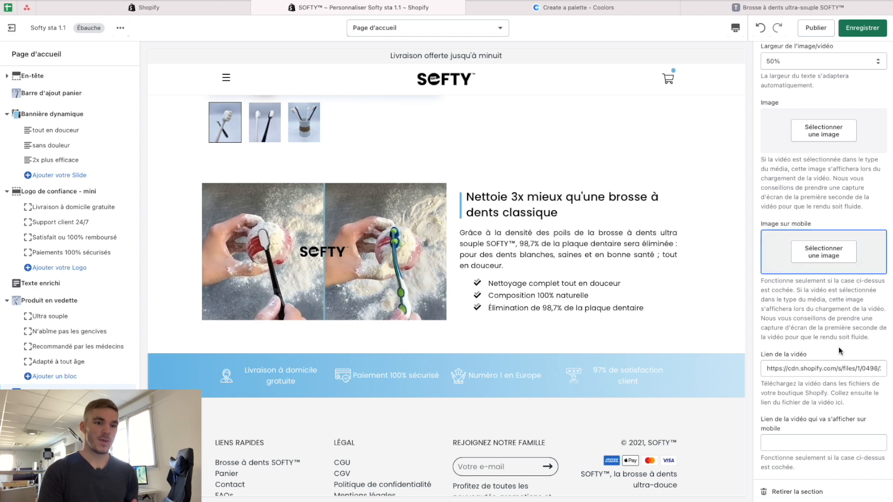
scroll(786, 207, up, 3)
click(783, 209)
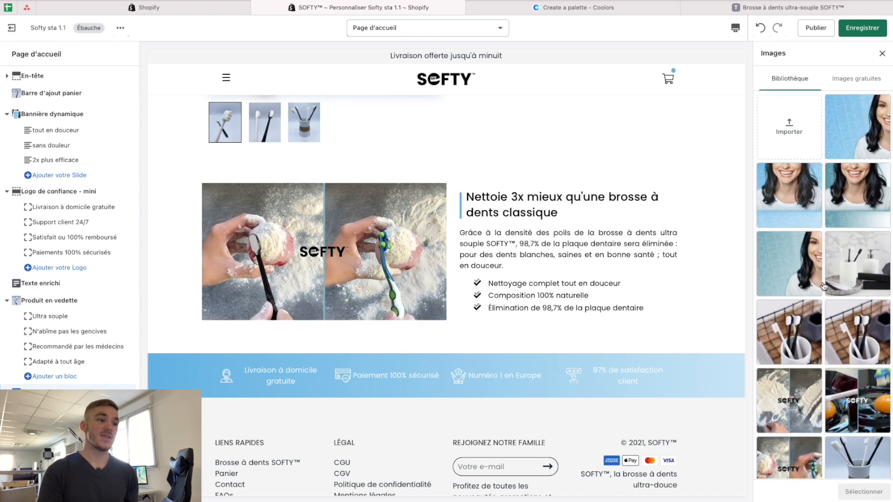
scroll(834, 370, down, 7)
click(813, 362)
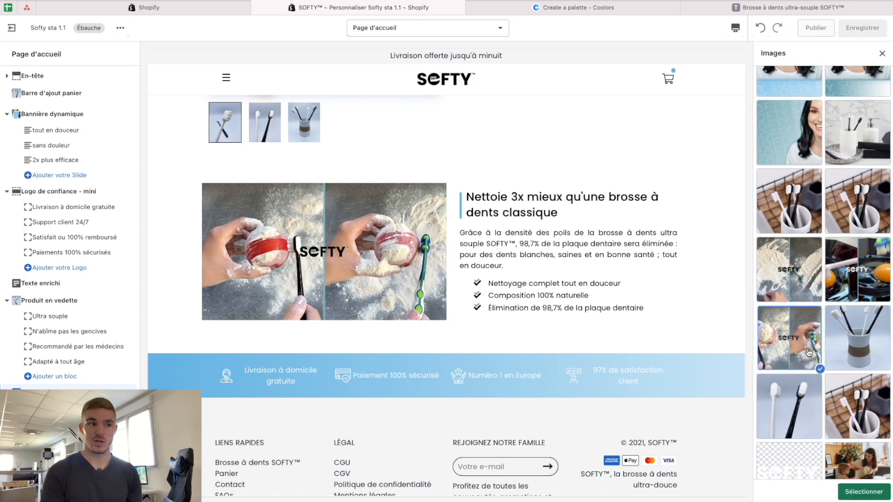
click(864, 491)
scroll(622, 278, down, 3)
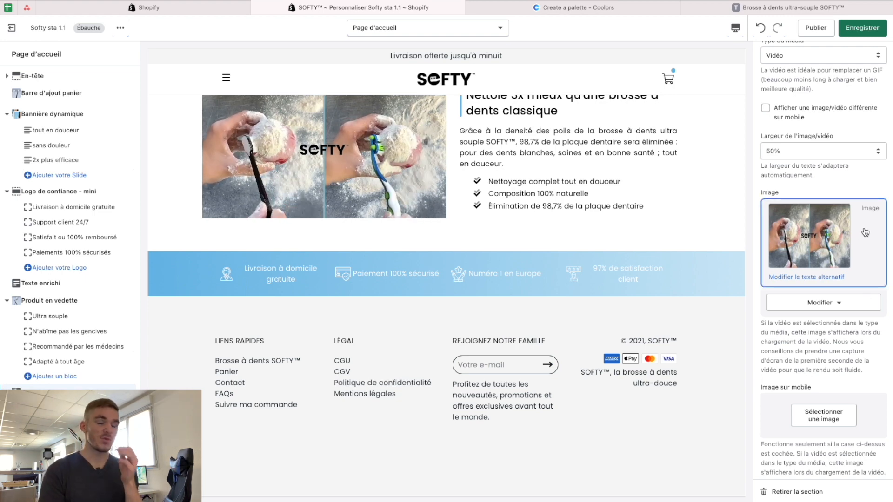
Align the Image avec texte section's video to Droite and save the theme changes
scroll(783, 178, up, 2)
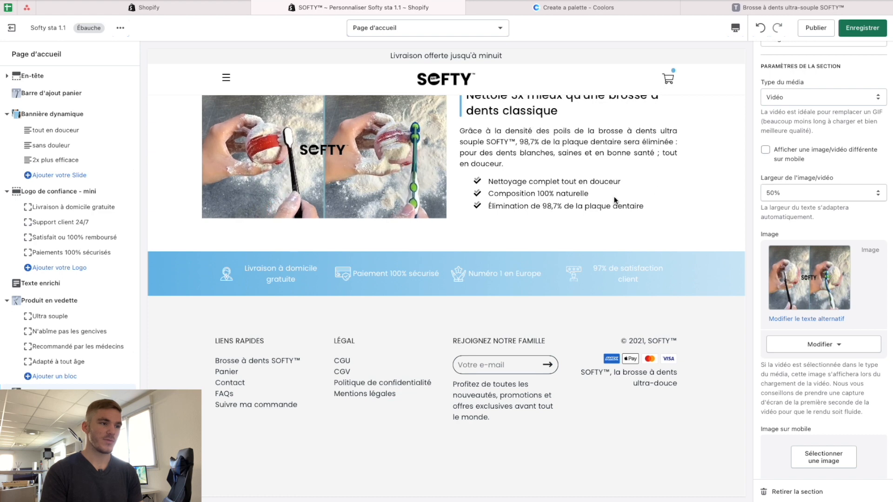
scroll(615, 201, up, 8)
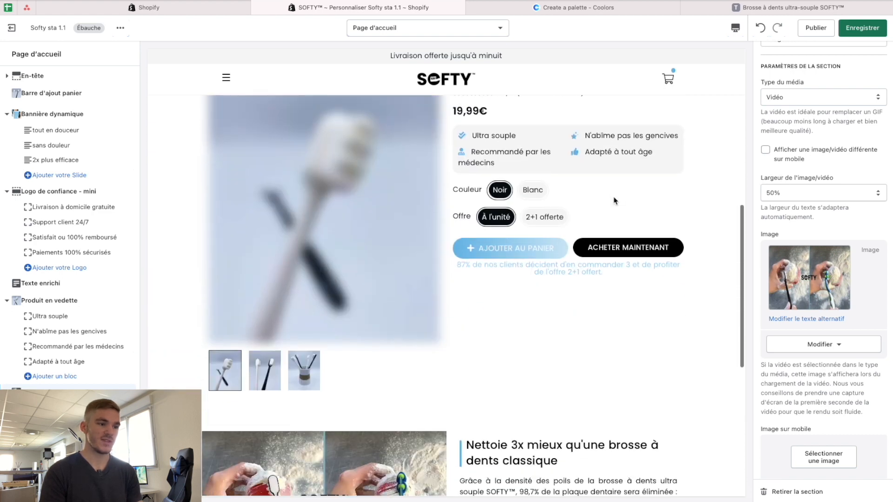
scroll(615, 200, down, 3)
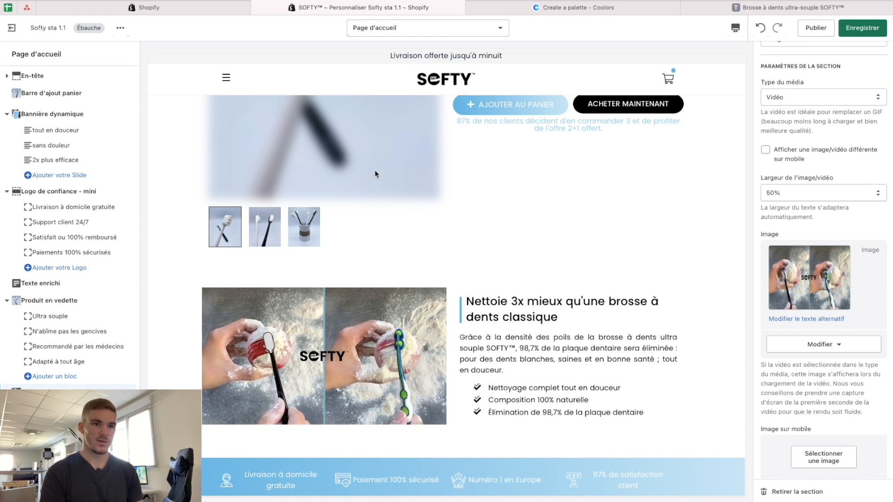
scroll(826, 218, down, 15)
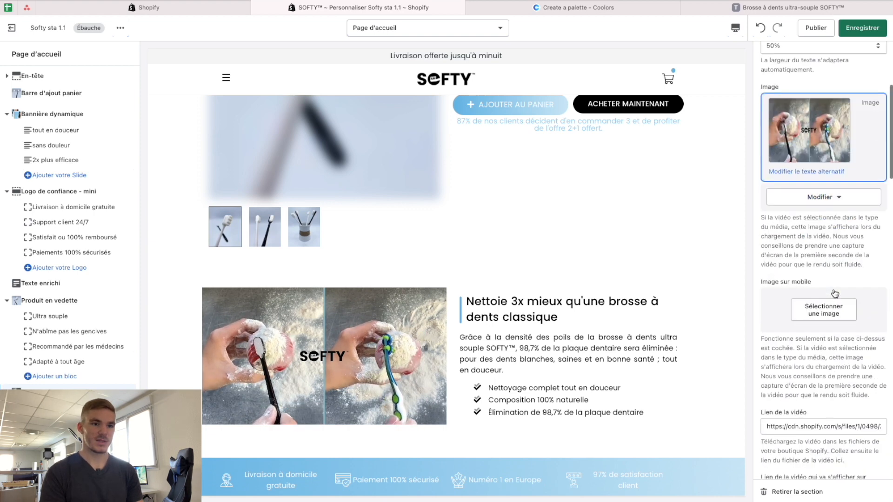
scroll(834, 293, down, 4)
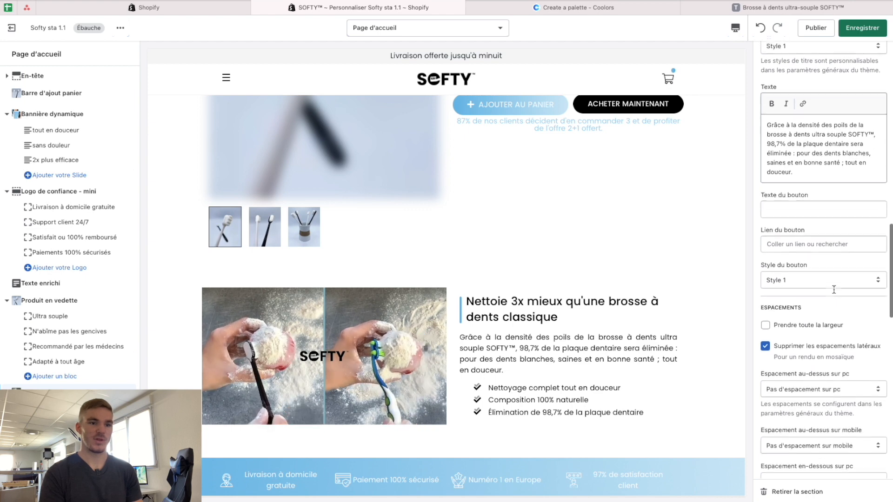
scroll(818, 292, up, 8)
scroll(827, 290, up, 3)
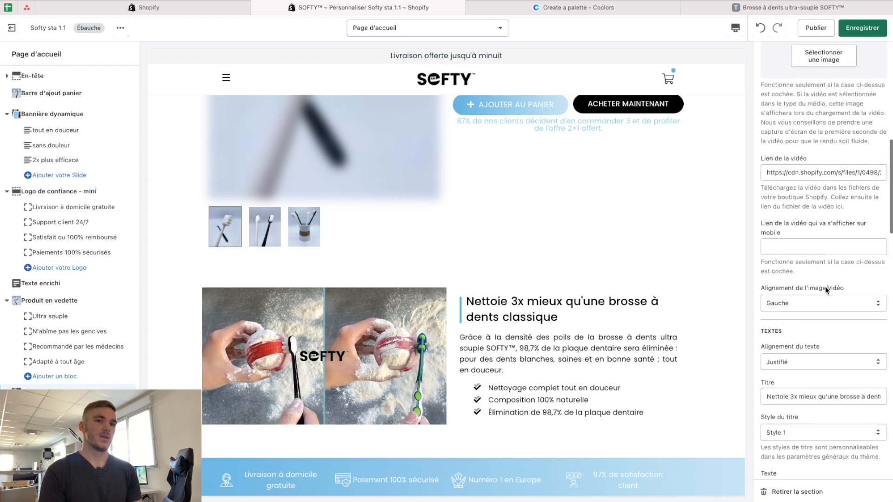
click(801, 300)
click(800, 309)
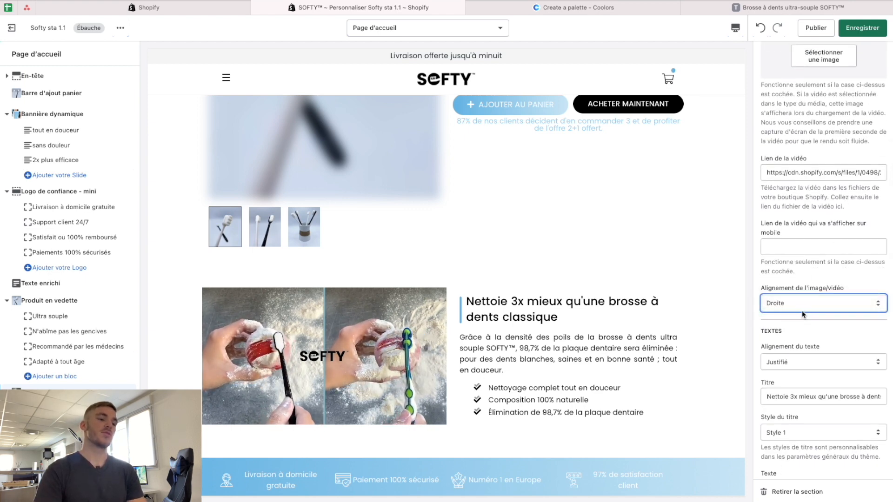
click(848, 25)
Review the layout of the featured product and Image avec texte sections in the home page preview
scroll(642, 75, down, 3)
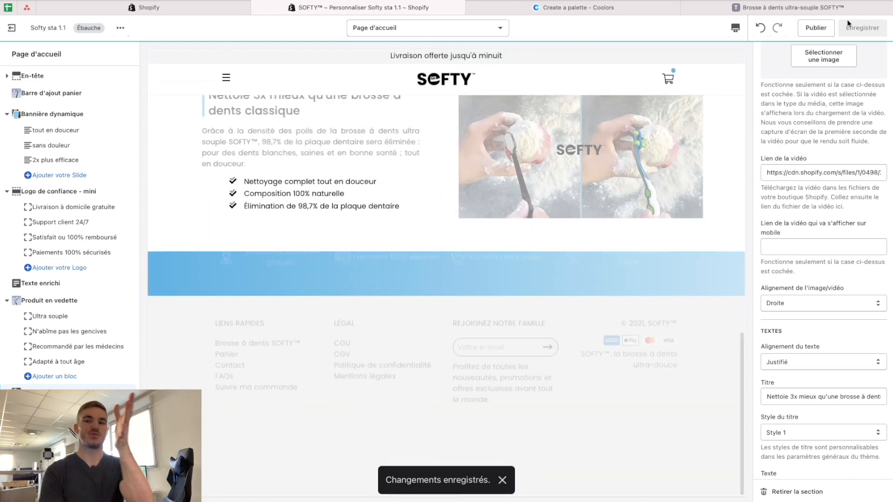
scroll(642, 76, up, 10)
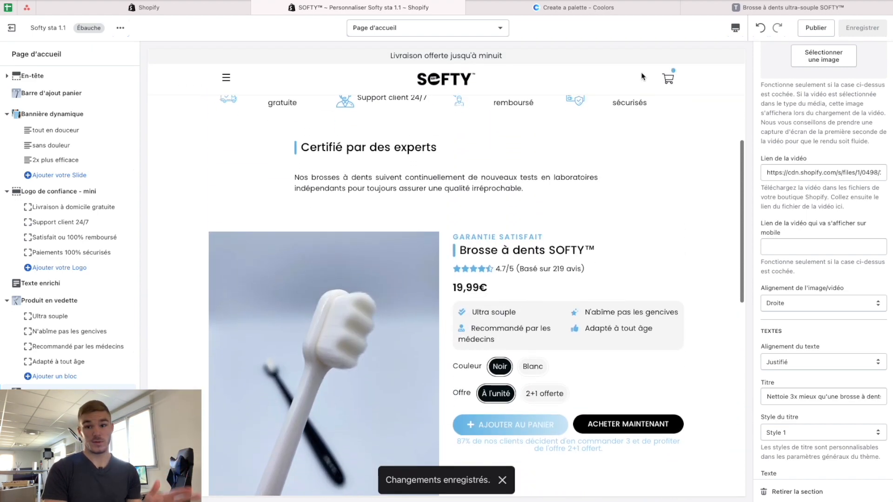
scroll(642, 77, down, 2)
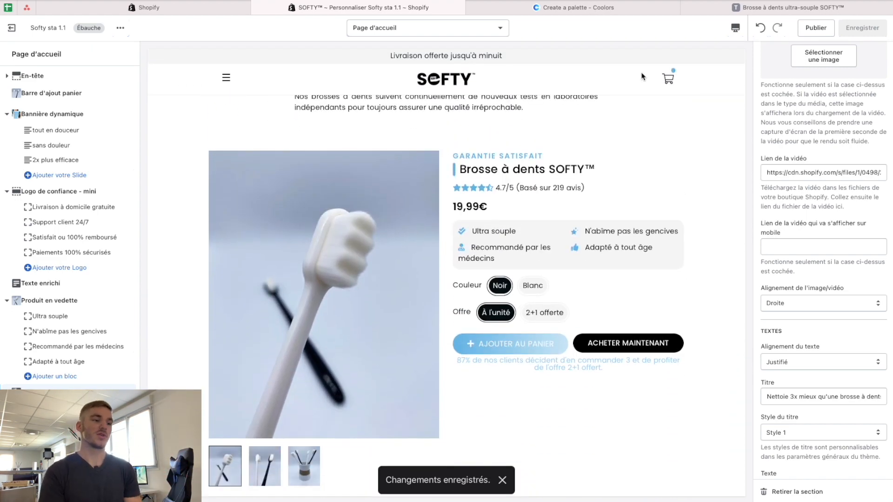
scroll(642, 76, down, 7)
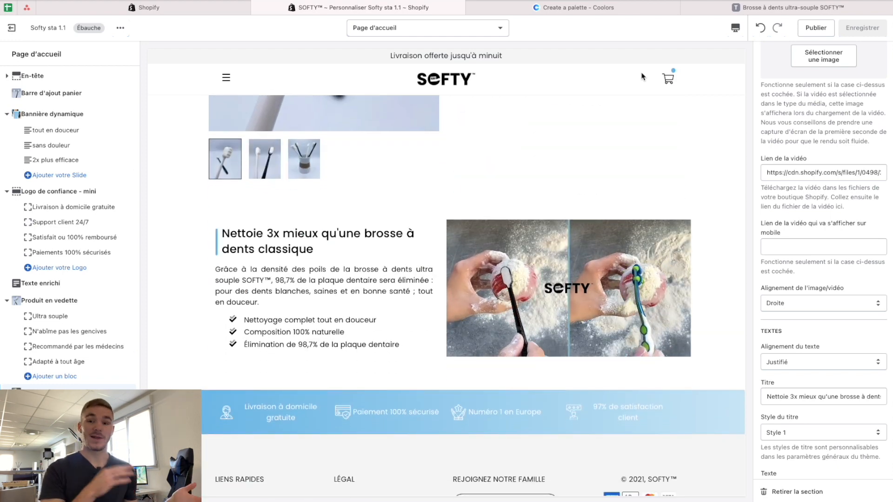
scroll(642, 76, up, 2)
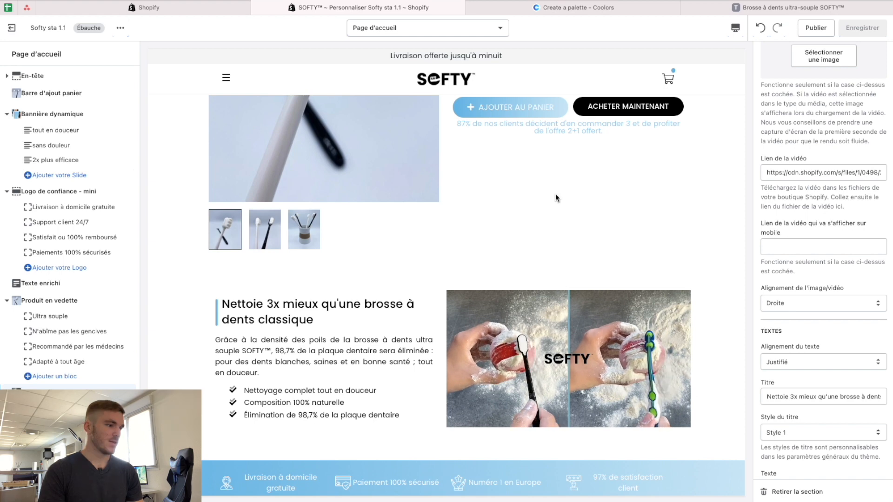
scroll(556, 233, down, 3)
scroll(563, 330, down, 1)
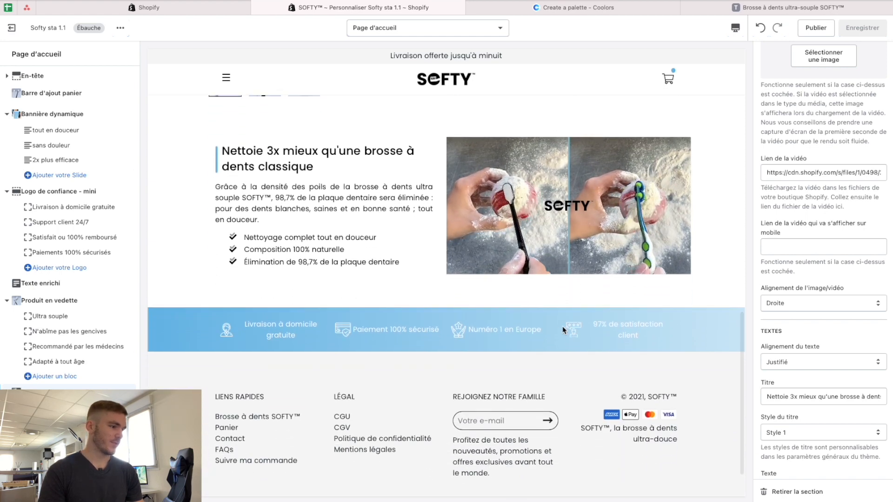
scroll(562, 330, down, 1)
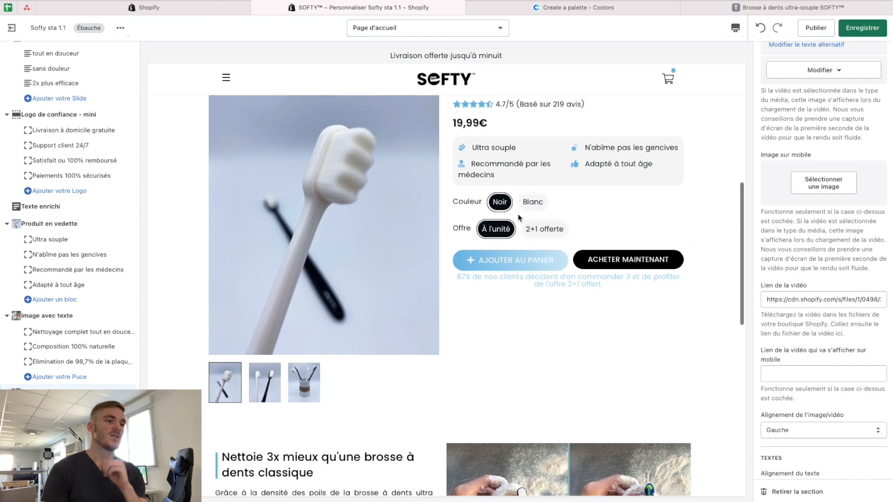
scroll(519, 220, up, 3)
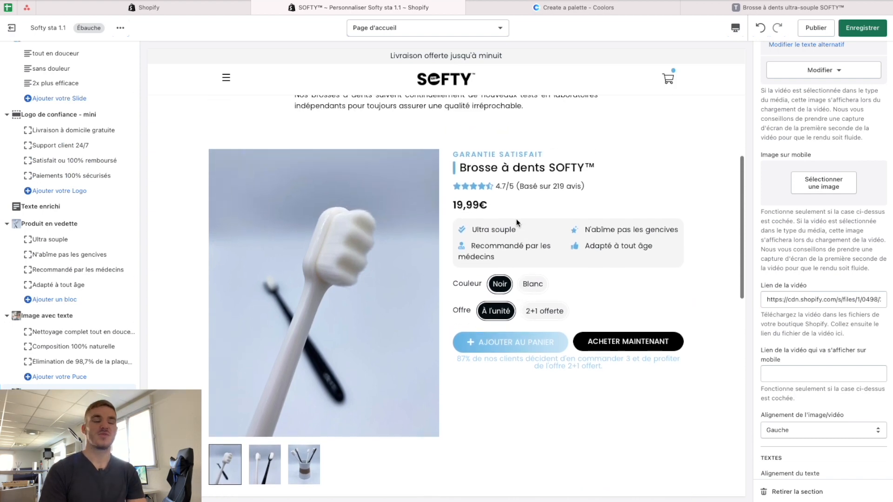
Check both Image avec texte sections and their videos in the home page preview, reloading the theme editor
scroll(516, 222, down, 10)
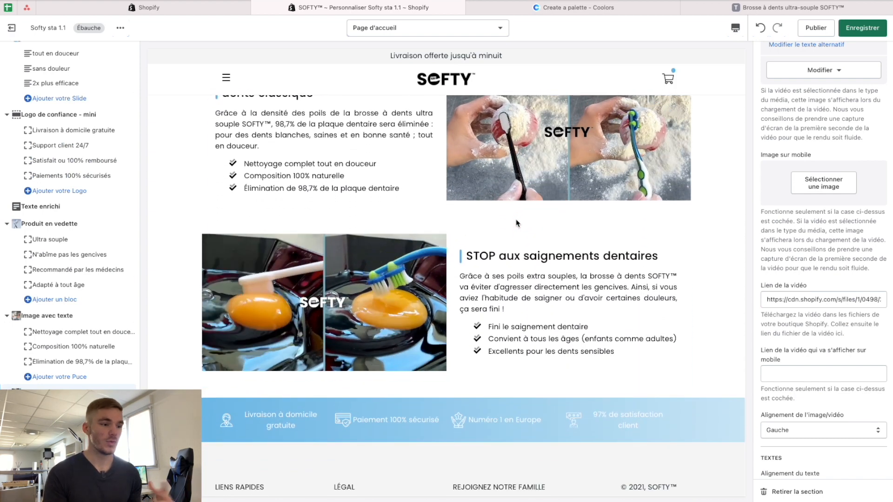
scroll(516, 223, up, 2)
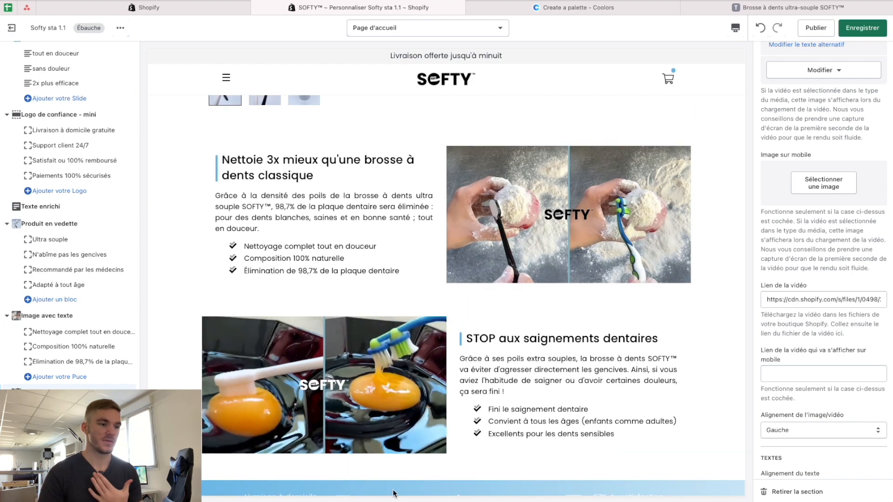
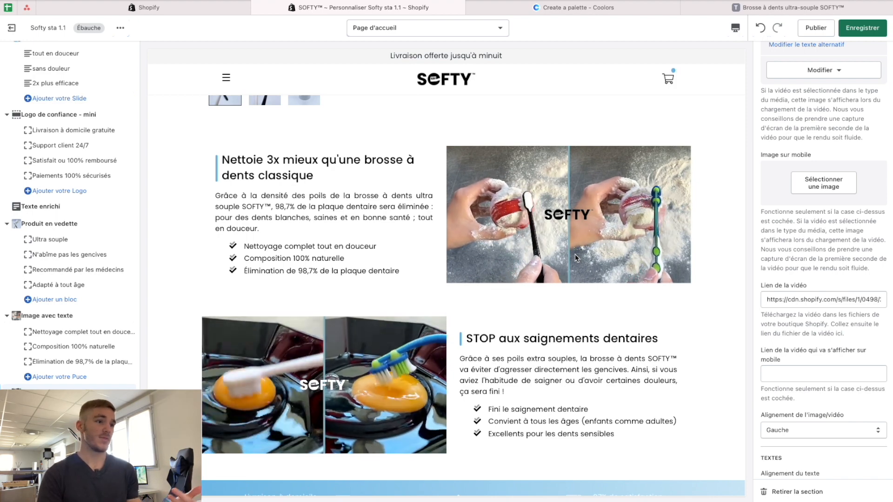
key(super+r)
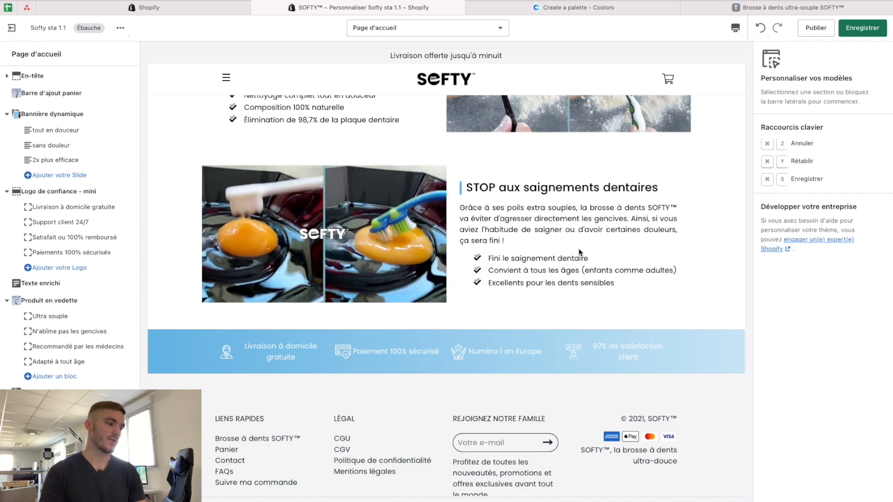
scroll(579, 252, up, 4)
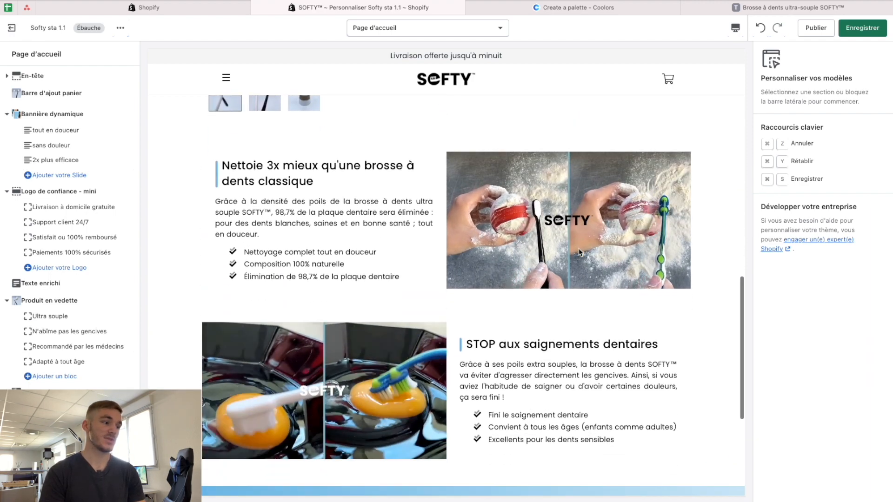
scroll(579, 253, down, 6)
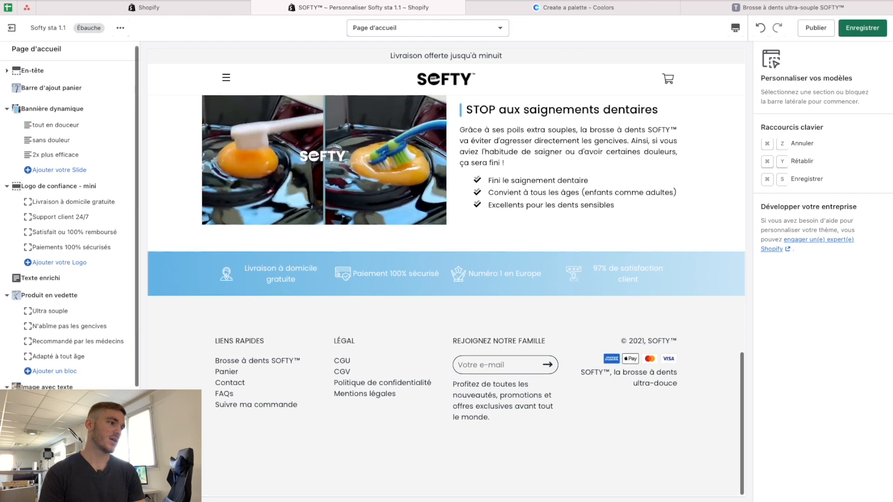
Add an Avis (carousel) section below the second Image avec texte section on the home page
click(62, 426)
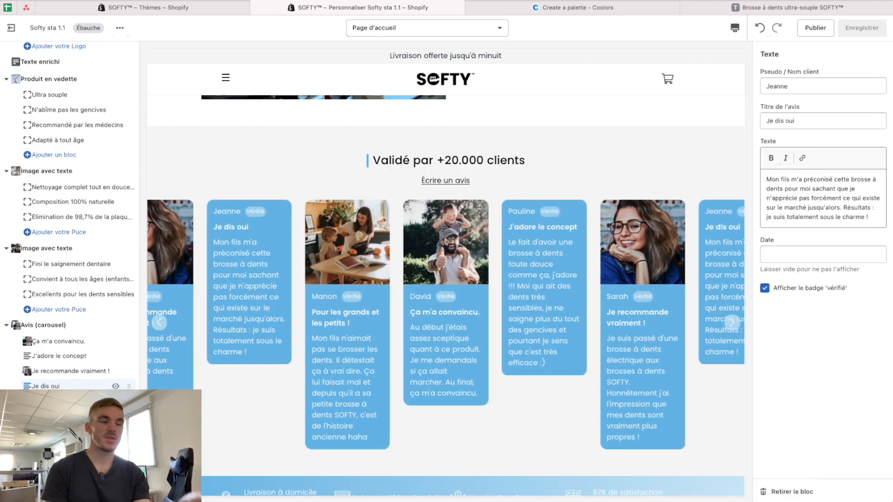
click(85, 328)
In the theme's typography settings, set the Avis font to Futura Regular
click(49, 491)
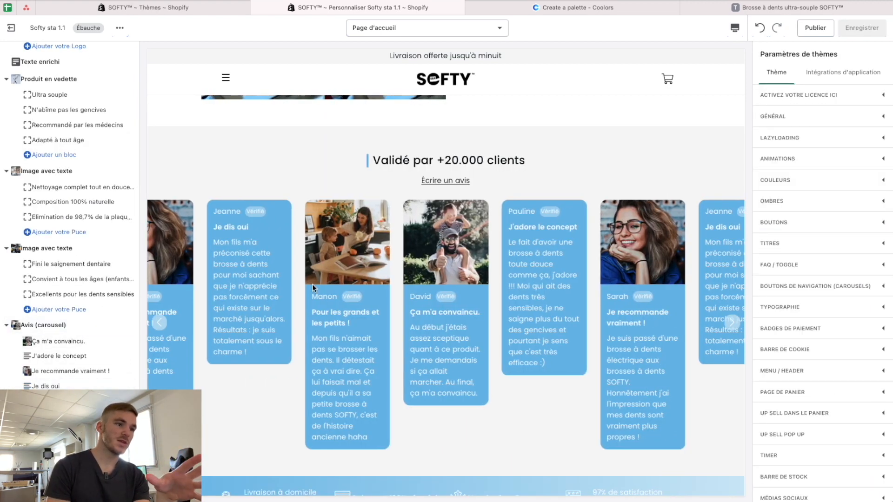
scroll(498, 230, down, 1)
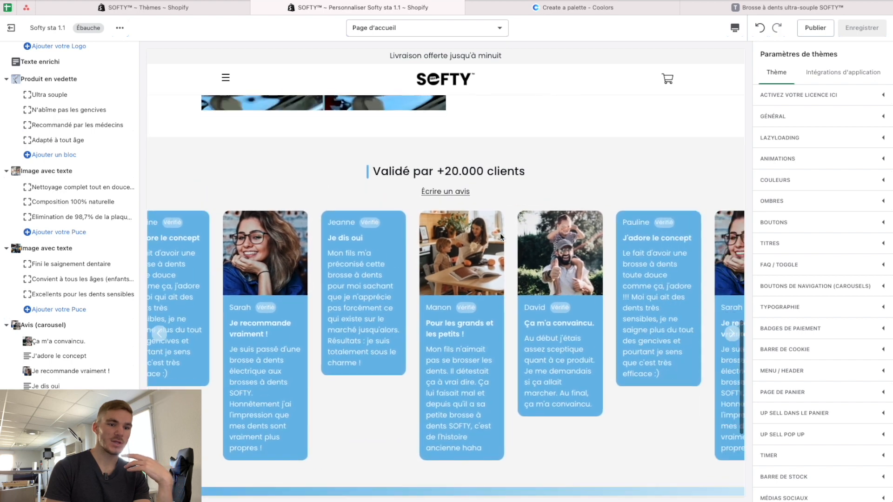
scroll(500, 237, down, 1)
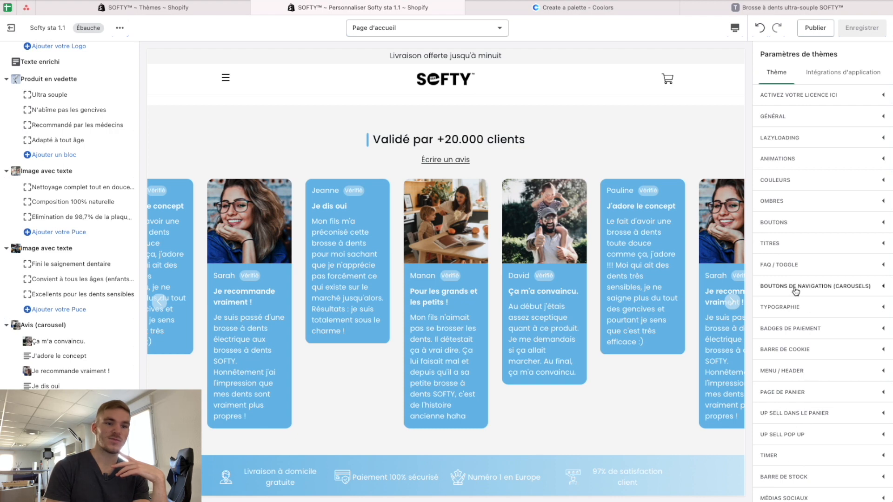
click(795, 310)
scroll(794, 311, down, 10)
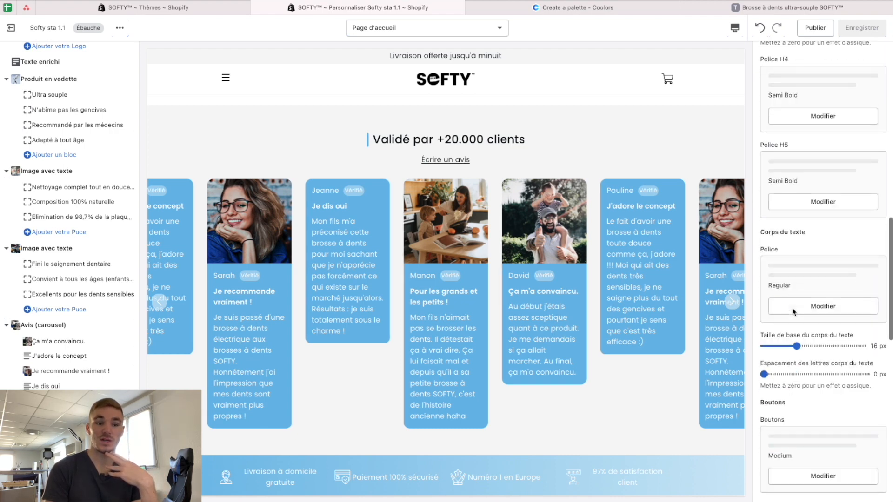
scroll(794, 311, down, 6)
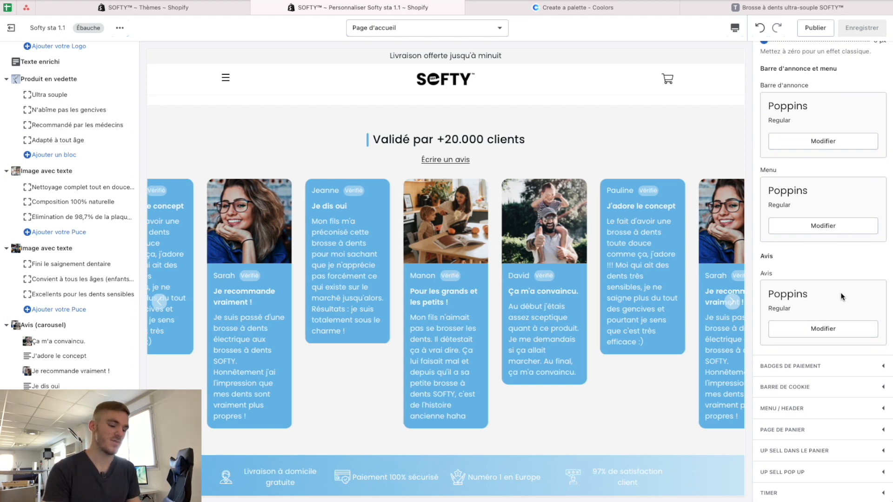
click(827, 334)
click(800, 80)
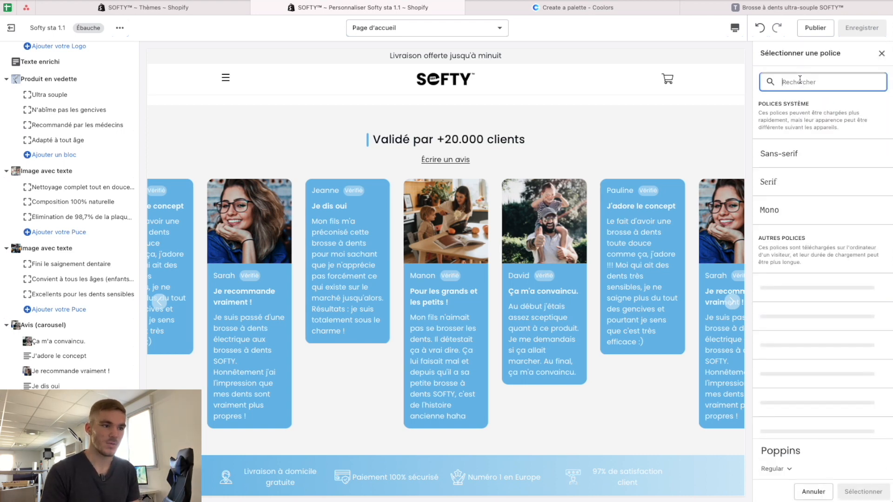
text(futura)
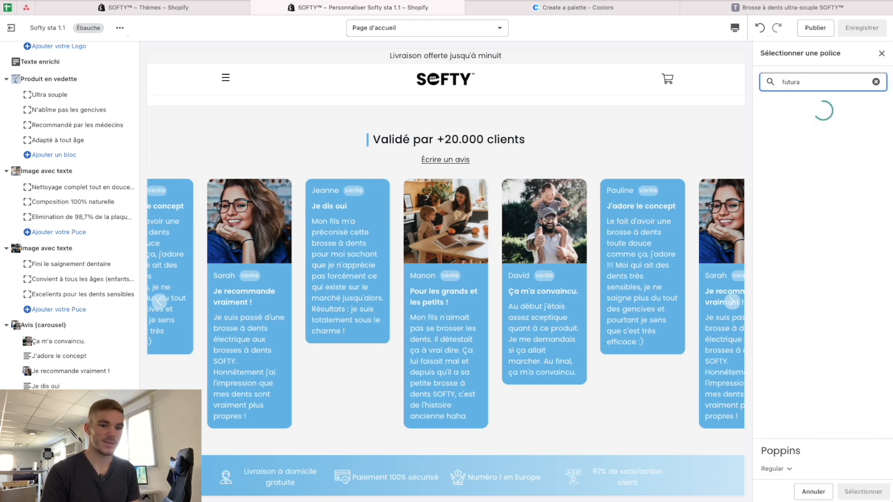
click(821, 161)
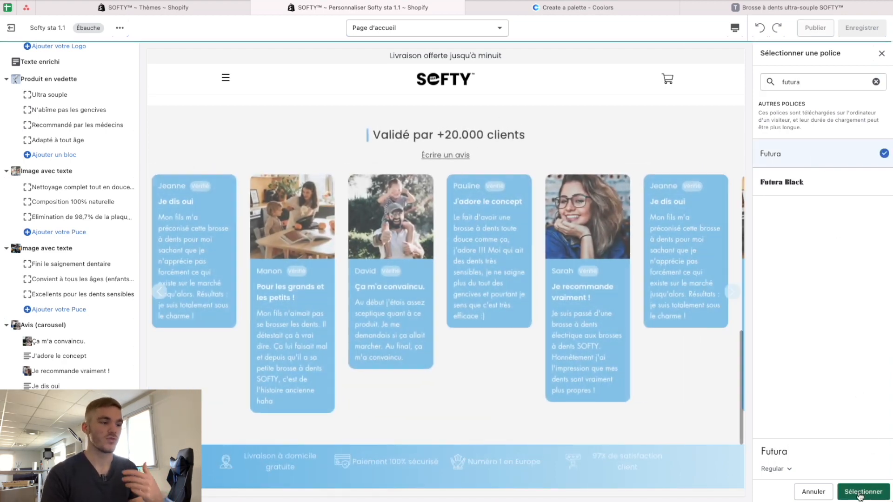
click(863, 491)
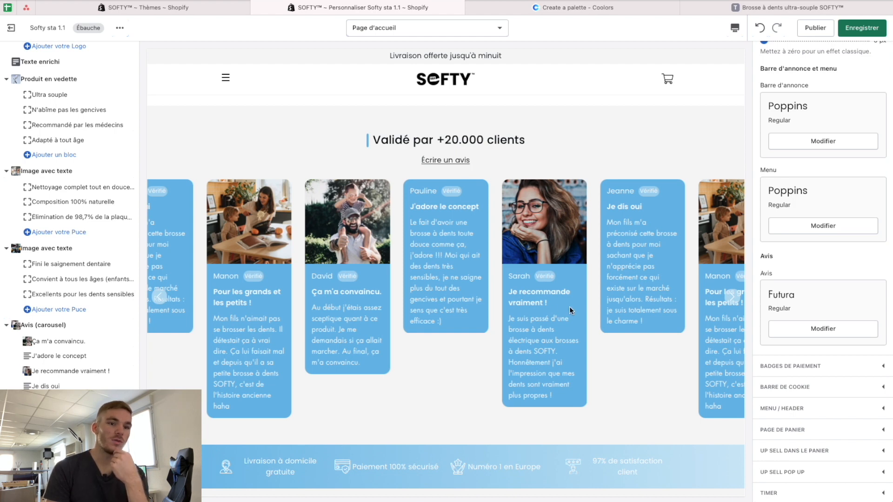
Set the base size of the body text to 14 px in the typography settings
scroll(780, 258, up, 8)
scroll(782, 263, down, 8)
scroll(782, 264, up, 9)
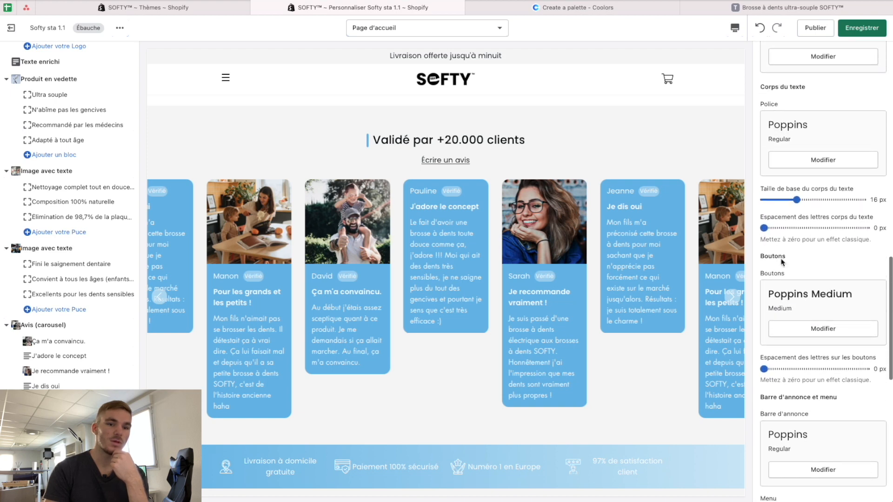
scroll(782, 263, up, 1)
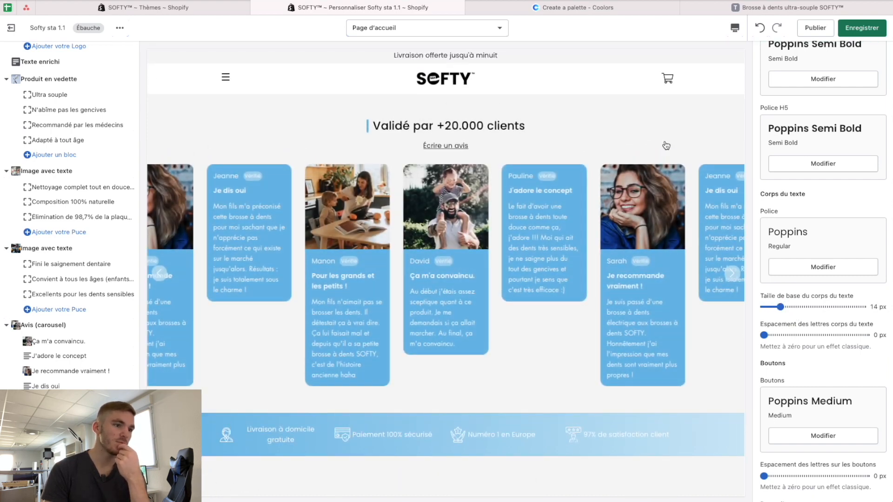
Examine the body text size across the home page preview, from the banner down to the footer
scroll(575, 157, up, 1)
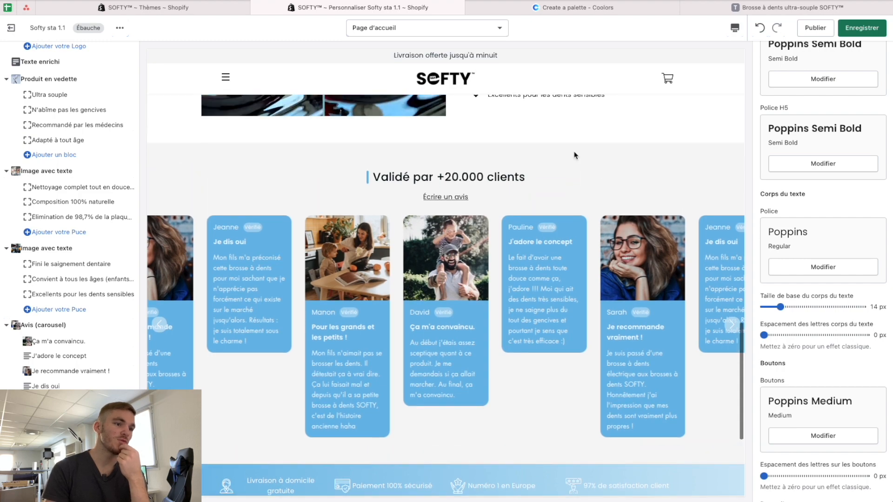
scroll(576, 156, up, 2)
scroll(576, 155, up, 5)
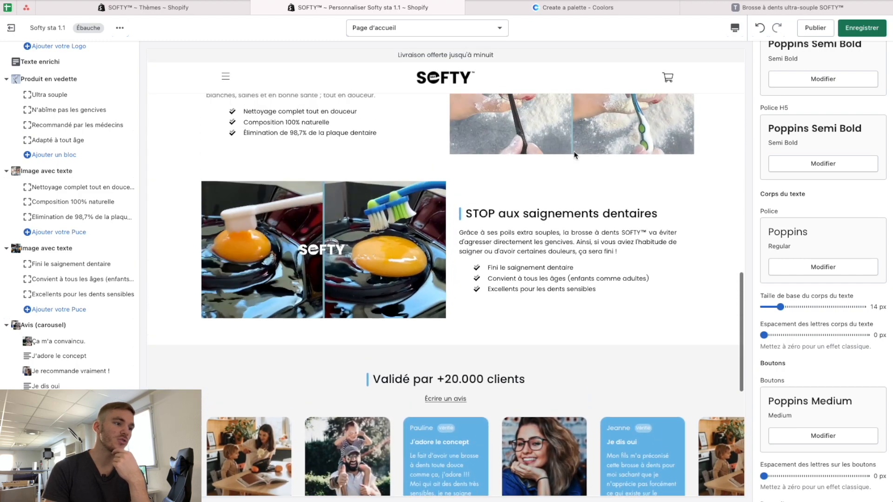
scroll(565, 203, up, 10)
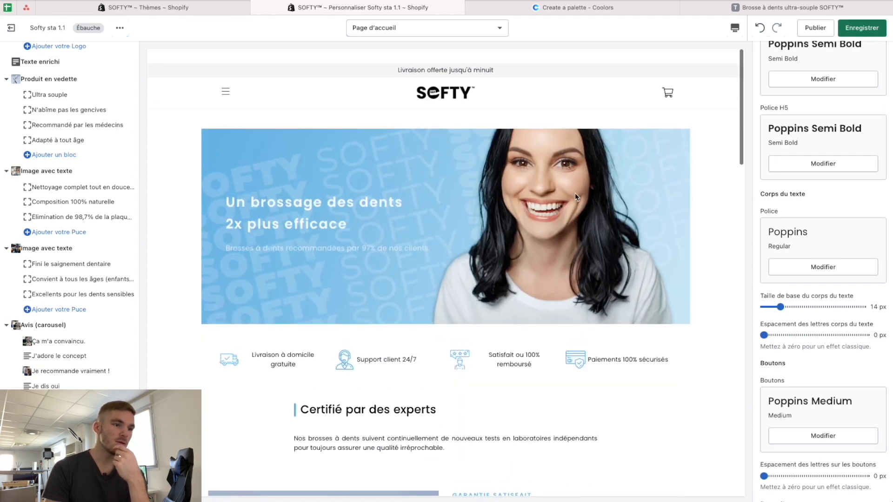
scroll(575, 196, down, 5)
scroll(576, 196, down, 10)
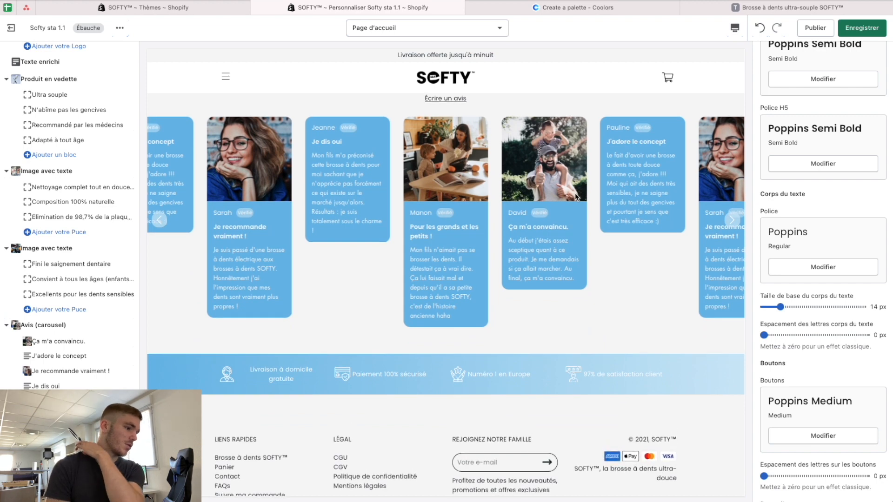
scroll(575, 197, up, 2)
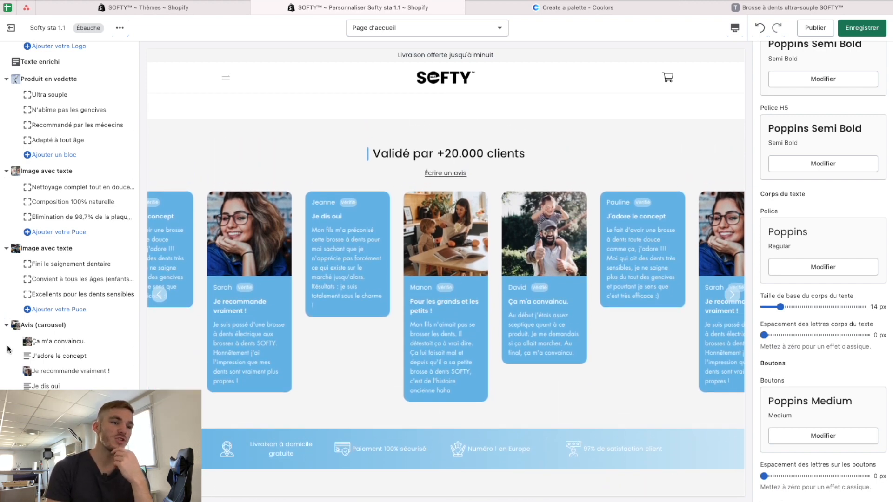
Go back over the sections already built, from the reviews carousel up to the Certifié par des experts text
click(56, 446)
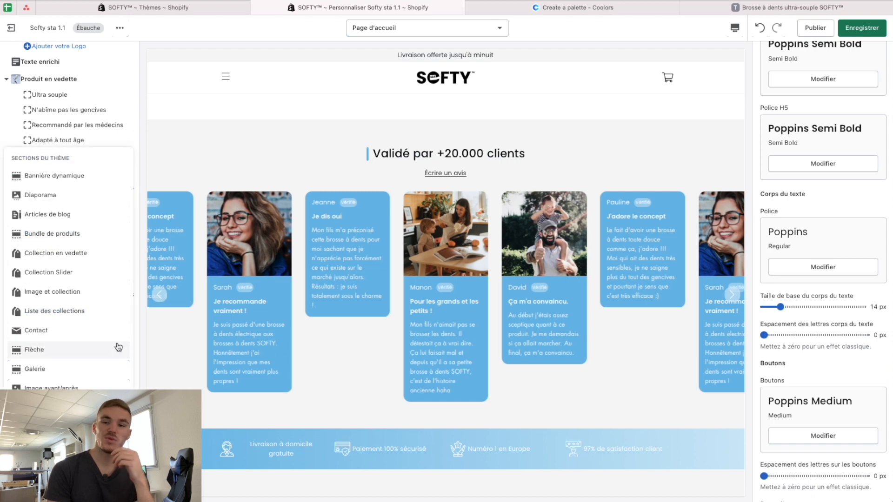
click(453, 111)
scroll(437, 158, up, 1)
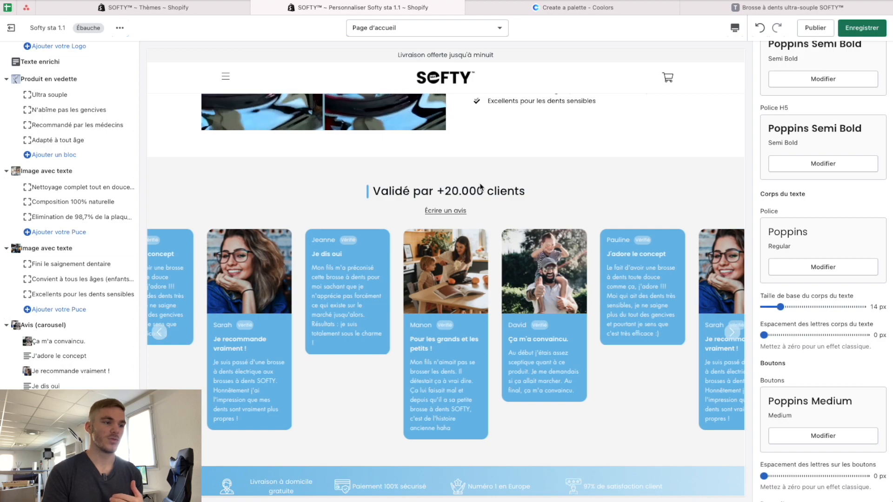
scroll(481, 188, up, 15)
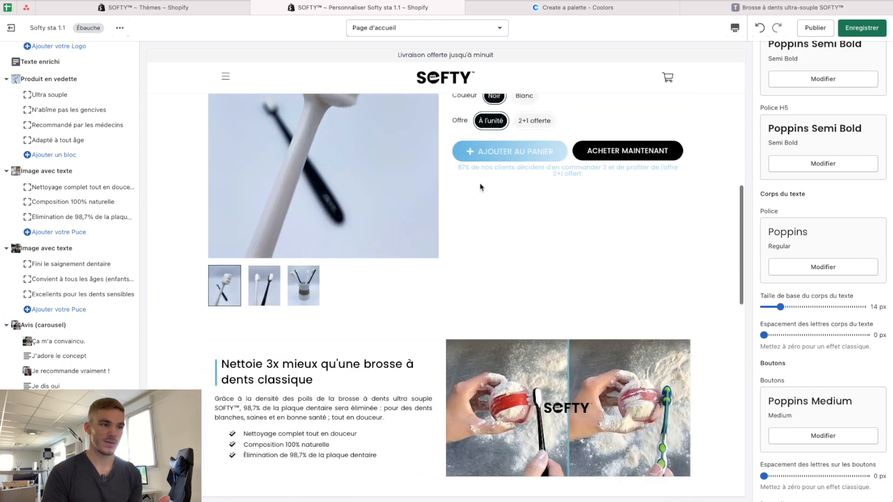
scroll(576, 227, up, 5)
scroll(577, 227, down, 20)
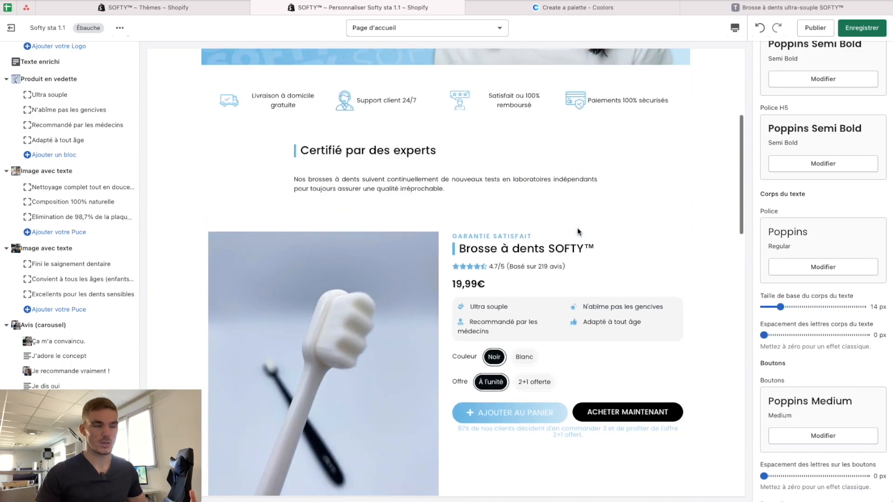
scroll(578, 233, down, 3)
scroll(578, 233, up, 4)
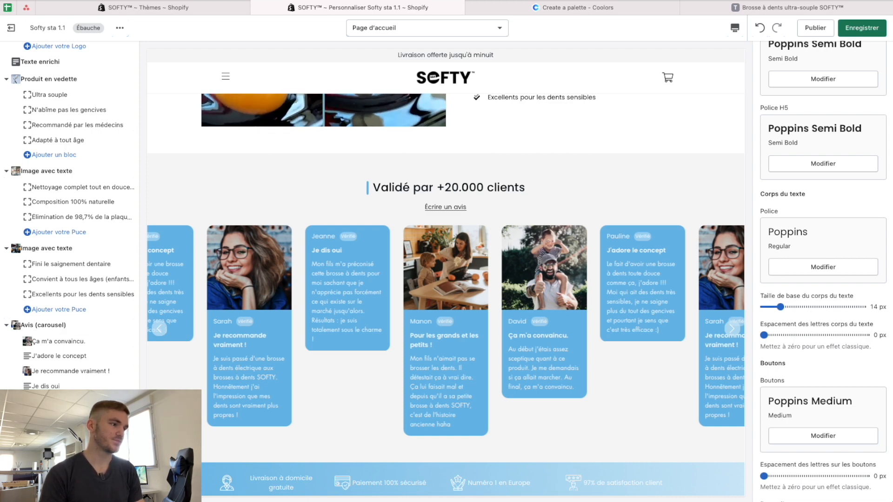
Add a FAQ - pleine largeur section below the Avis (carousel) section
click(55, 458)
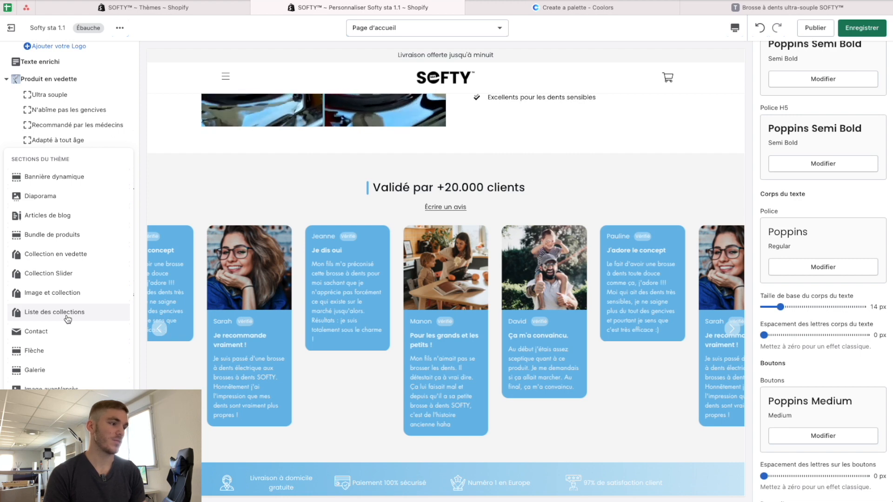
scroll(69, 286, down, 5)
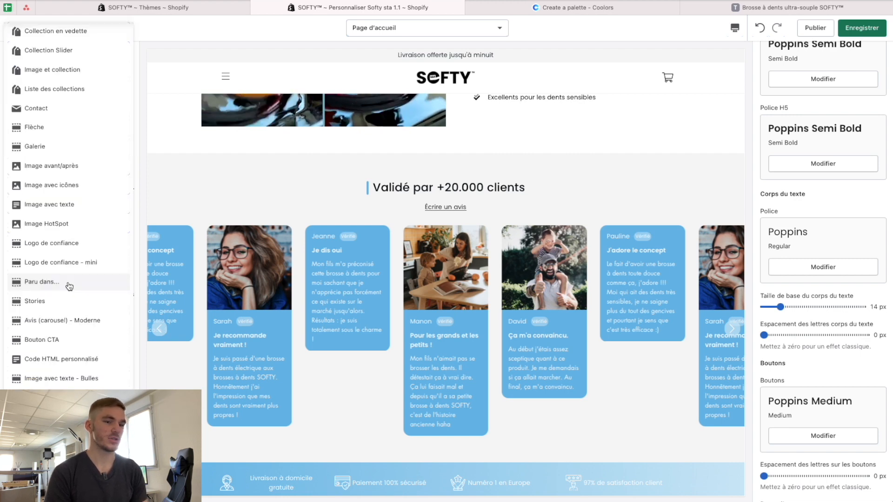
scroll(69, 286, down, 5)
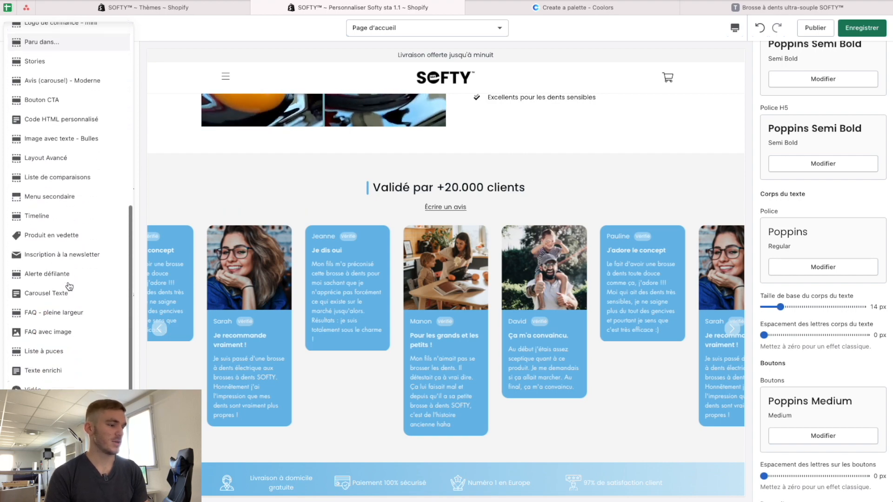
click(70, 312)
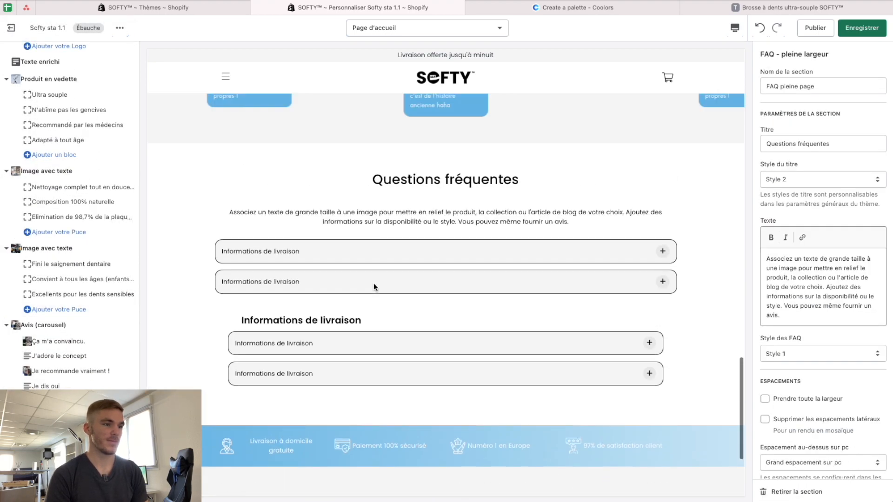
Remove the Informations de livraison title block from between the questions of the FAQ section
scroll(69, 303, down, 2)
click(75, 377)
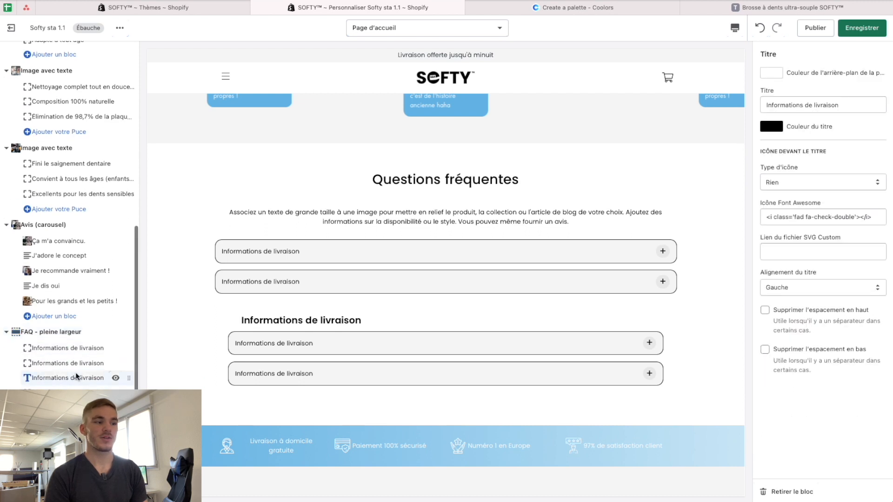
click(779, 492)
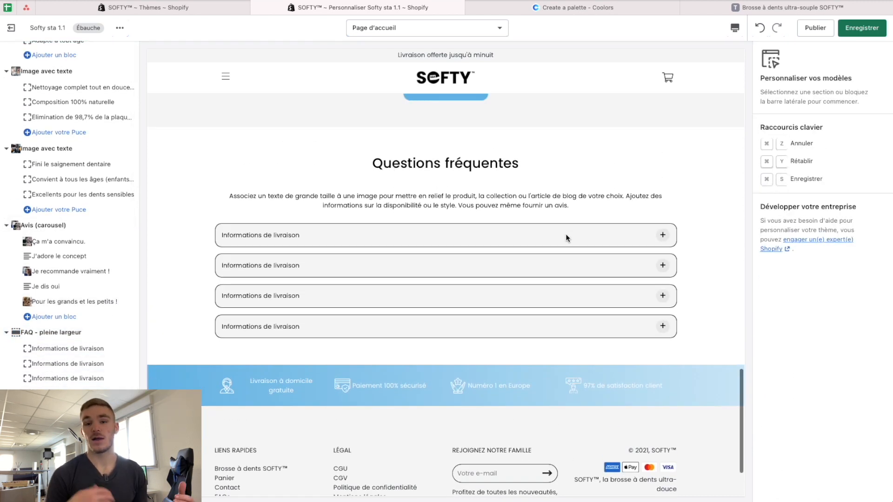
Set the title border width of FAQ / Toggle Style 1 to 0 px in the theme settings
click(259, 330)
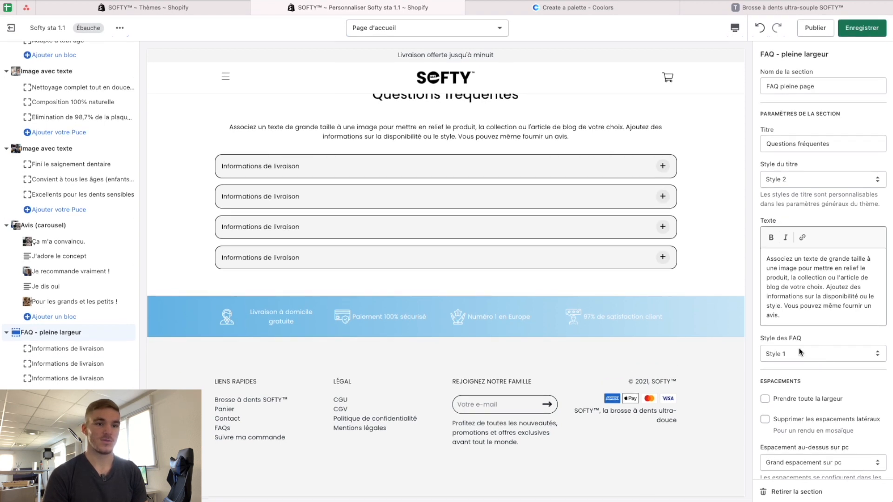
click(43, 491)
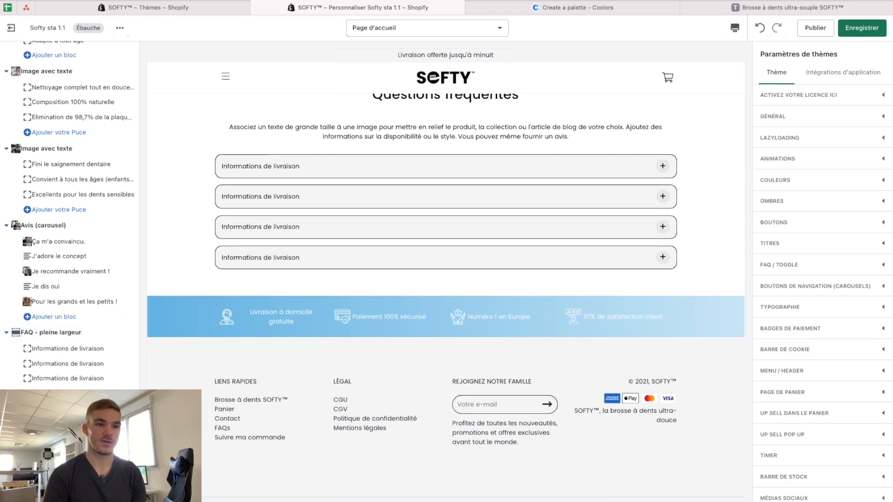
click(814, 271)
scroll(791, 233, down, 4)
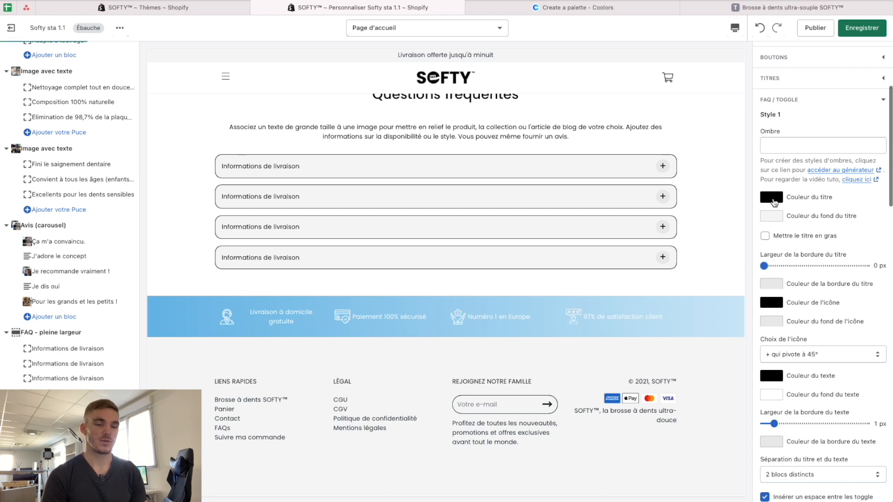
click(771, 221)
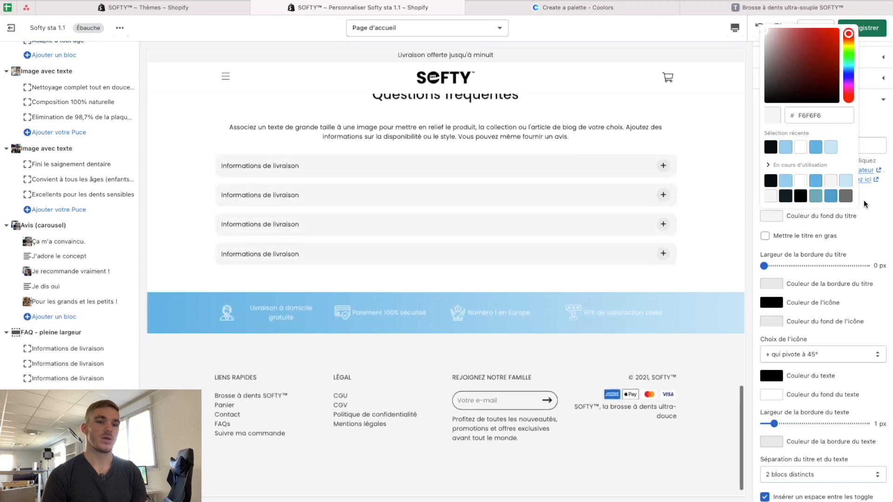
click(782, 292)
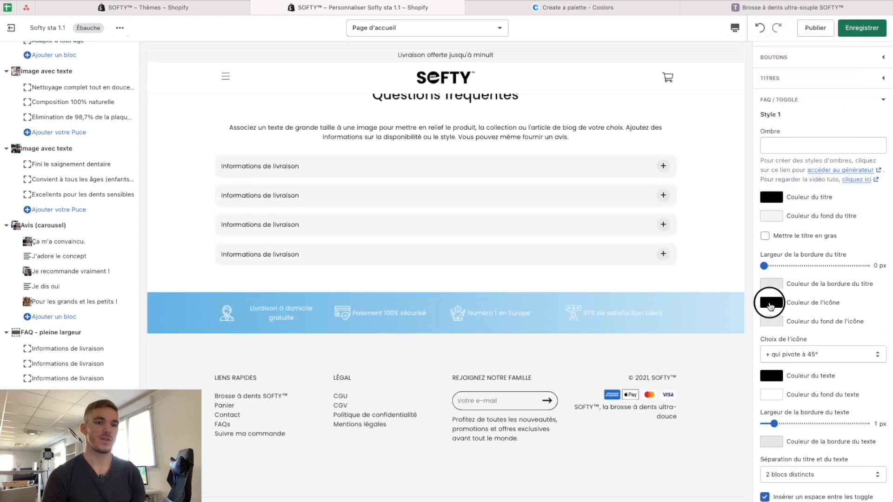
Set the FAQ Style 1 icon colour to blue 6DBAE7 and the icon's background to the light blue from the recent colours
click(770, 303)
click(816, 235)
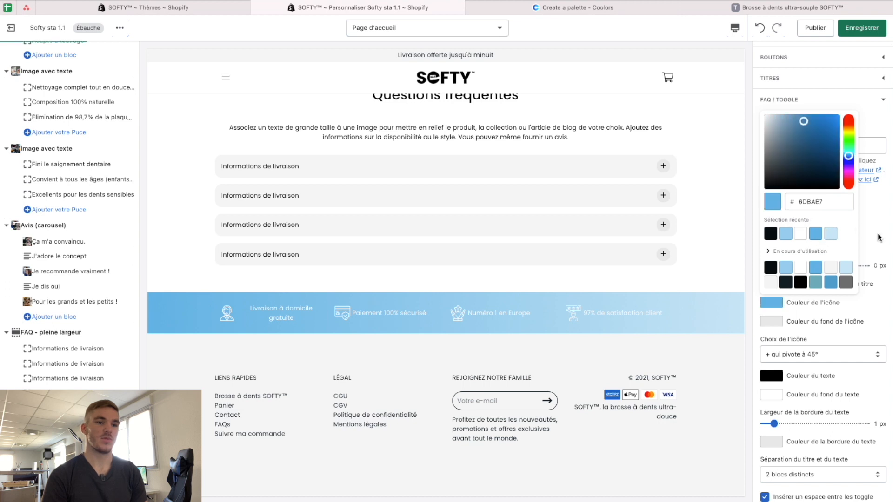
click(784, 321)
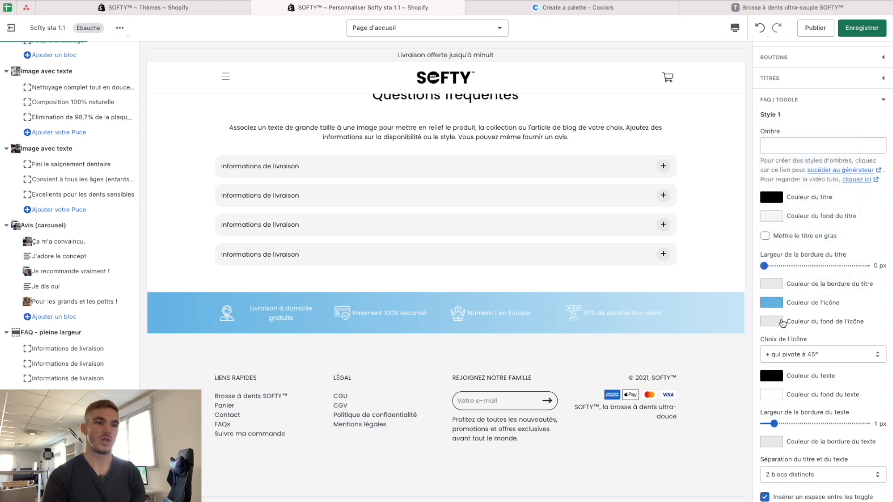
click(782, 322)
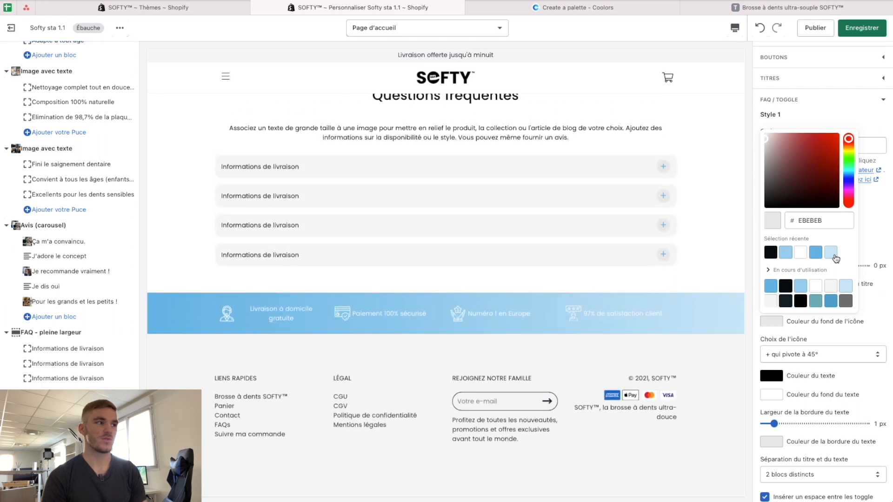
click(833, 255)
click(877, 254)
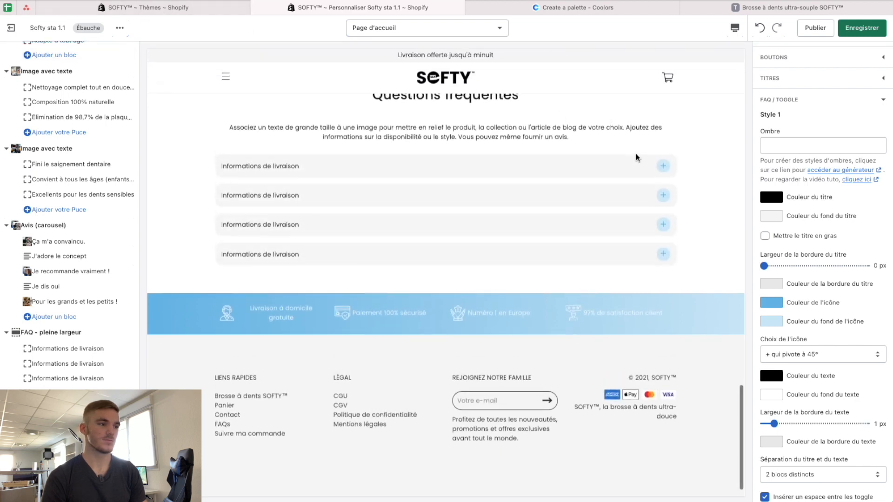
Expand and collapse the first Informations de livraison question in the preview to check its open and closed look
scroll(702, 238, up, 2)
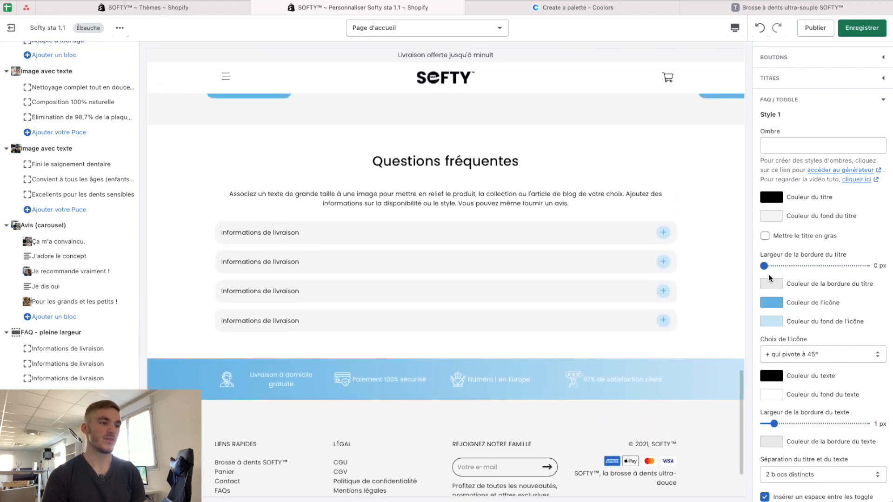
scroll(837, 333, down, 2)
click(607, 239)
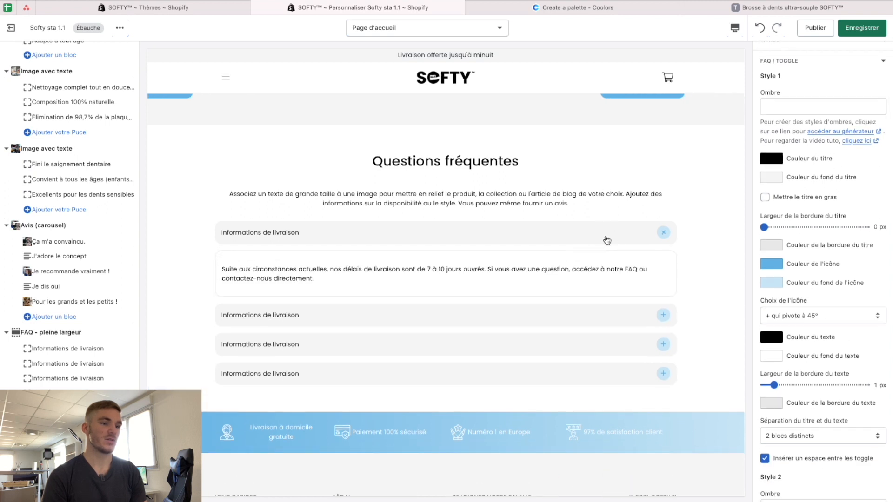
click(607, 240)
click(607, 240)
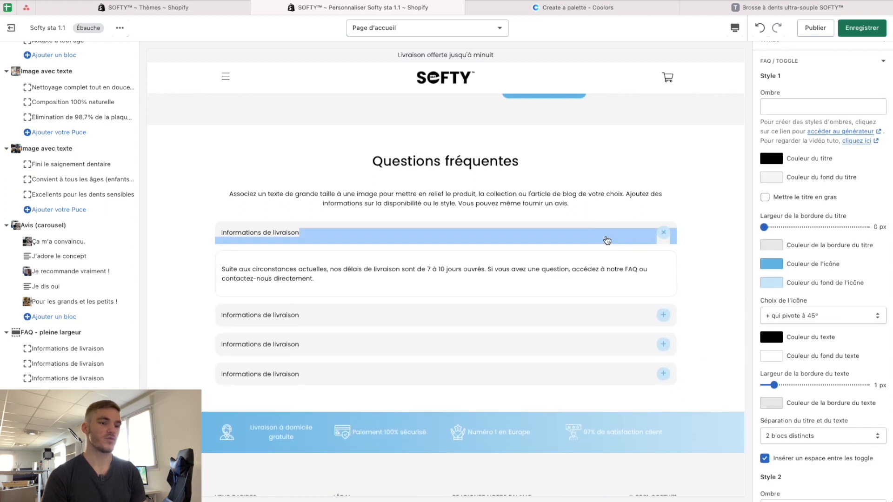
click(703, 203)
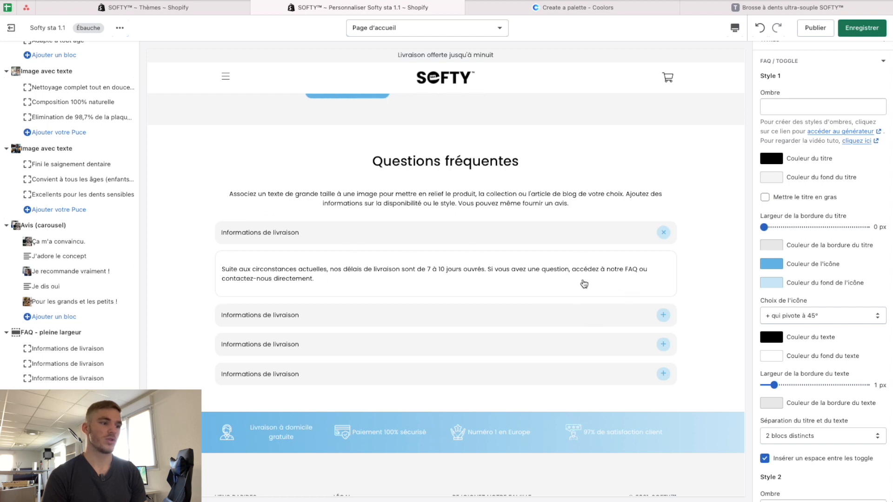
click(393, 237)
click(394, 239)
click(394, 238)
click(394, 239)
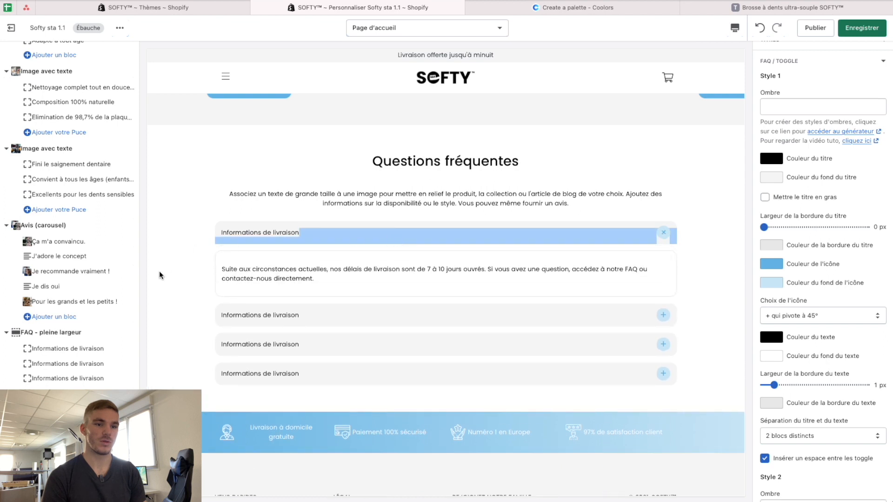
click(669, 238)
Clear the FAQ Style 1 text background colour, set the text border width to 0 px, and check an expanded answer
scroll(833, 372, down, 5)
scroll(834, 377, up, 2)
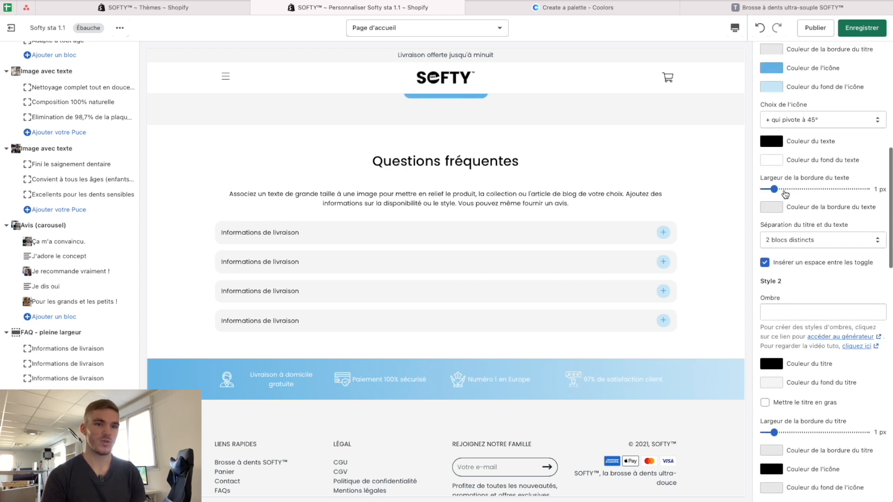
click(767, 160)
click(827, 259)
key(ctrl+a)
key(BackSpace)
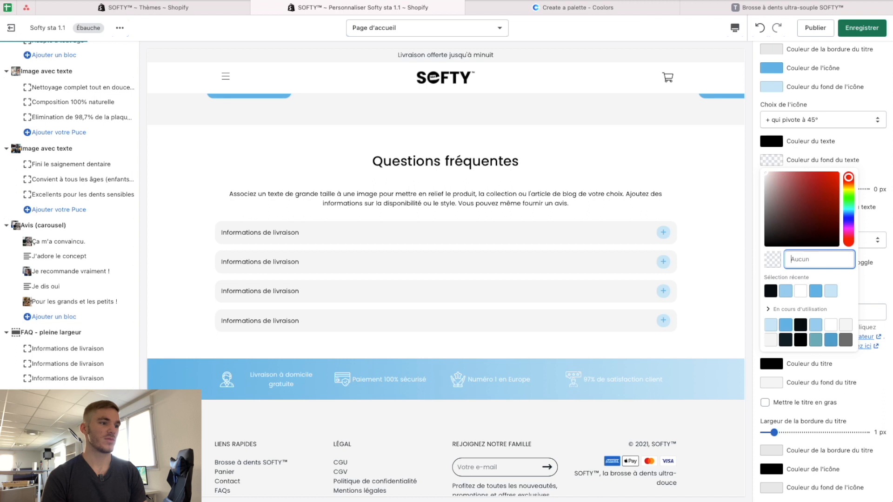
click(883, 156)
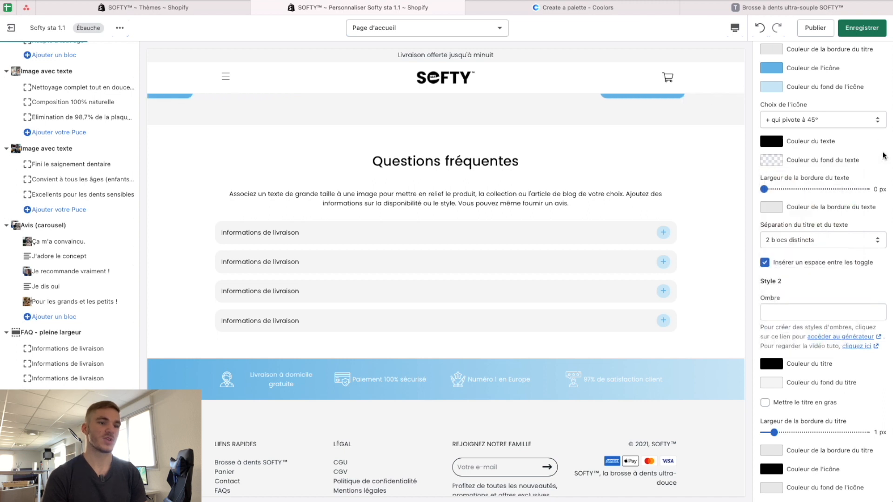
click(497, 237)
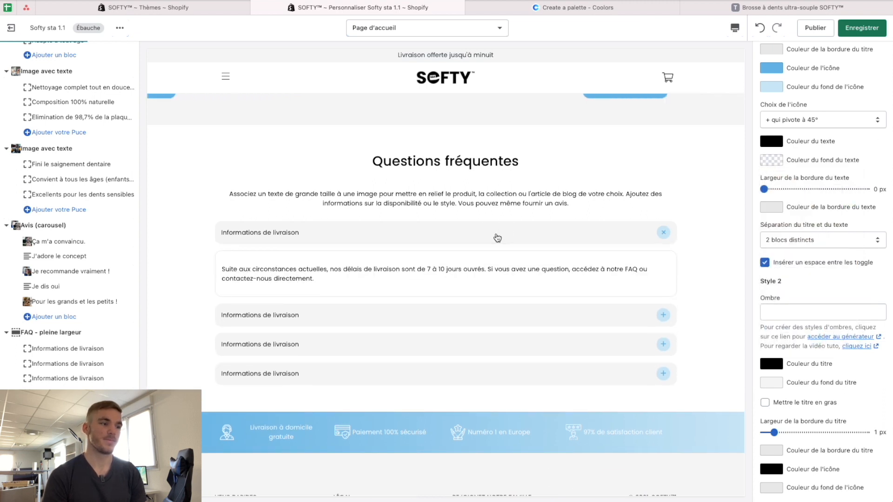
click(425, 232)
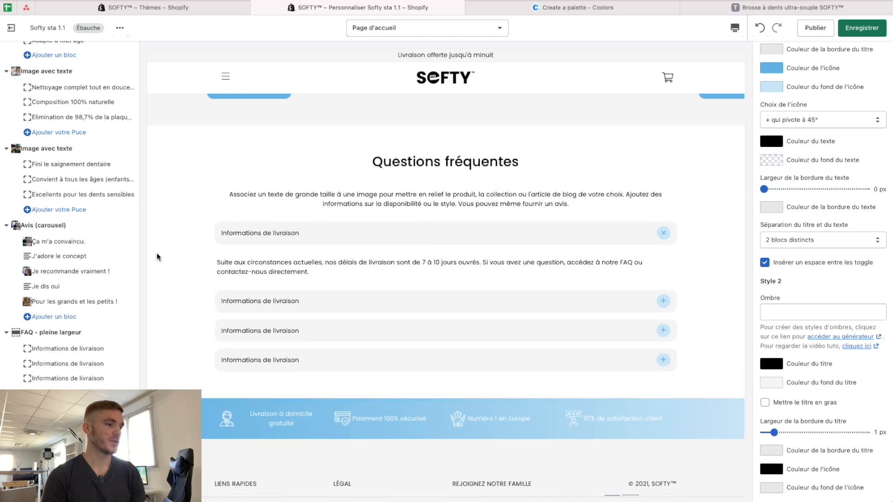
click(553, 238)
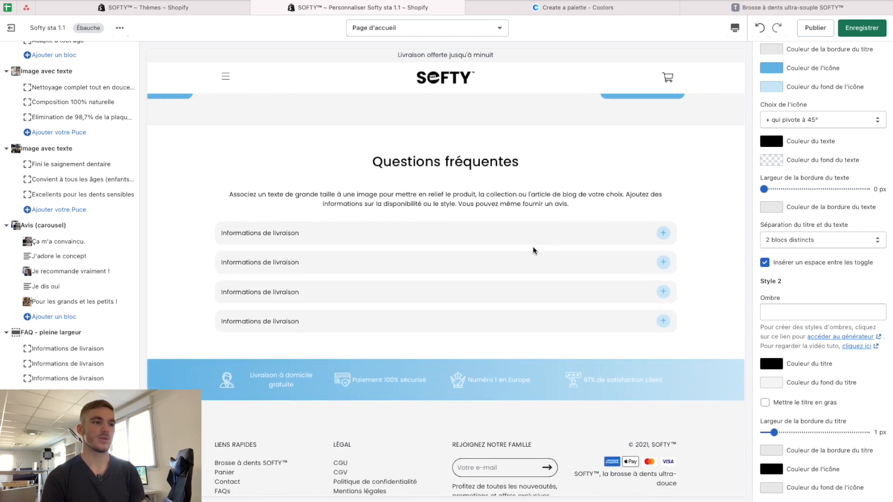
click(517, 268)
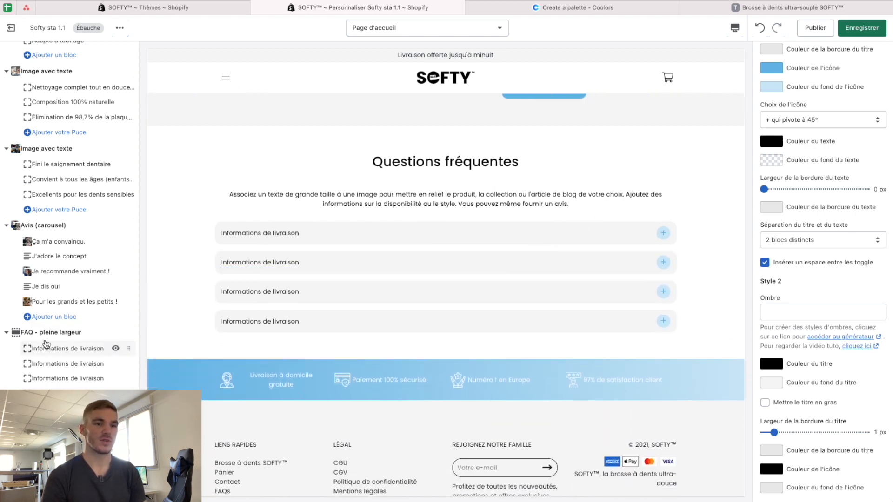
Set the FAQ - pleine largeur section's title style to Style 1 and delete its placeholder introductory text
click(116, 332)
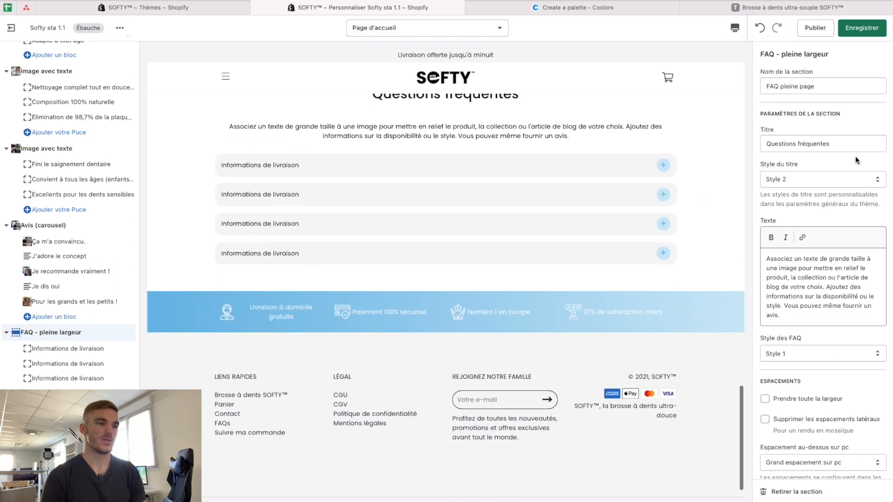
scroll(385, 151, up, 2)
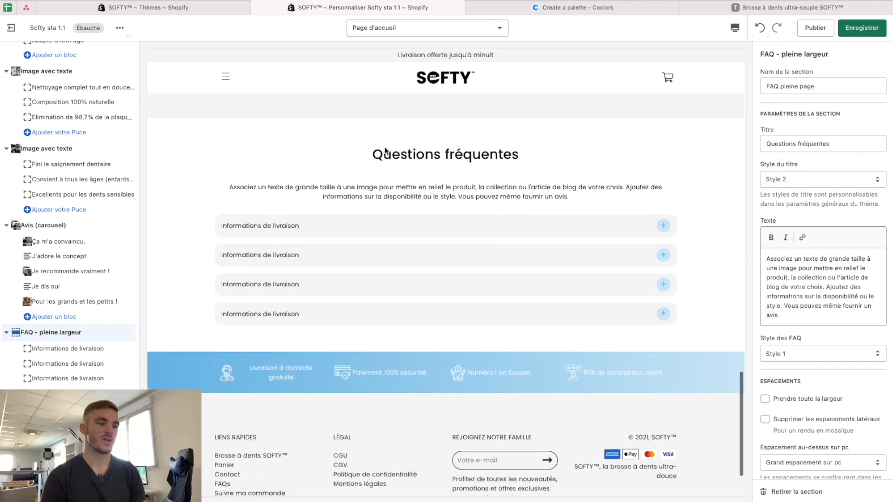
click(842, 181)
click(831, 164)
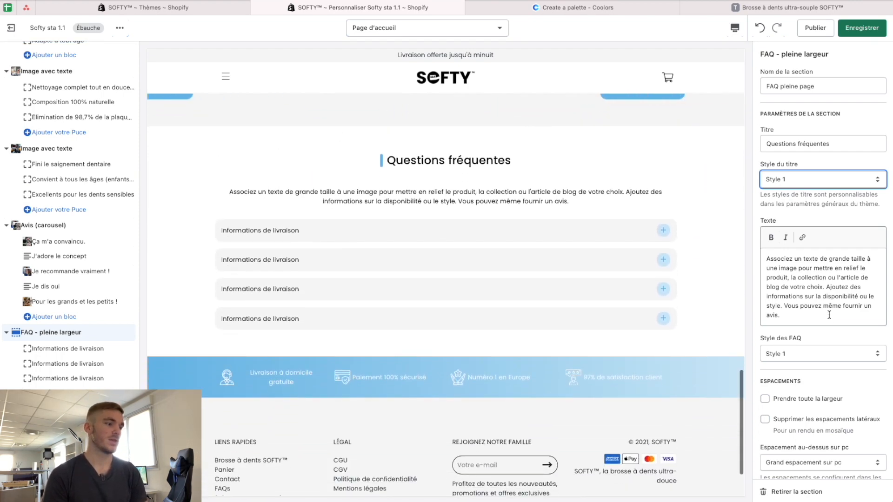
triple_click(831, 298)
key(BackSpace)
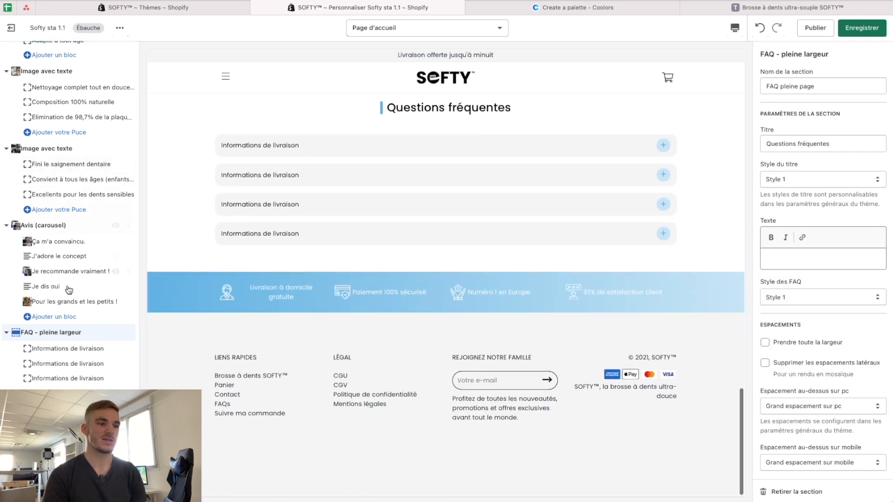
Replace the placeholder FAQ blocks with five questions on suitability for everyone, SOFTY™ brush lifespan, delivery time, refunds and parcel tracking
click(46, 358)
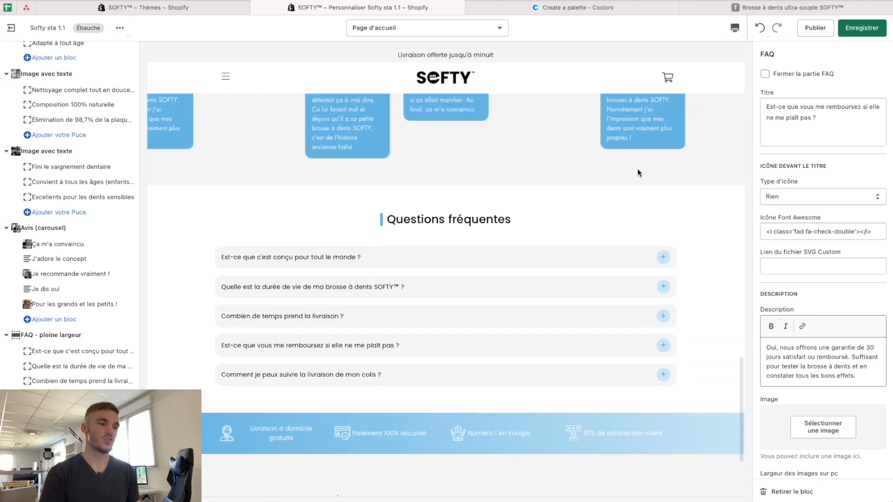
scroll(637, 173, down, 3)
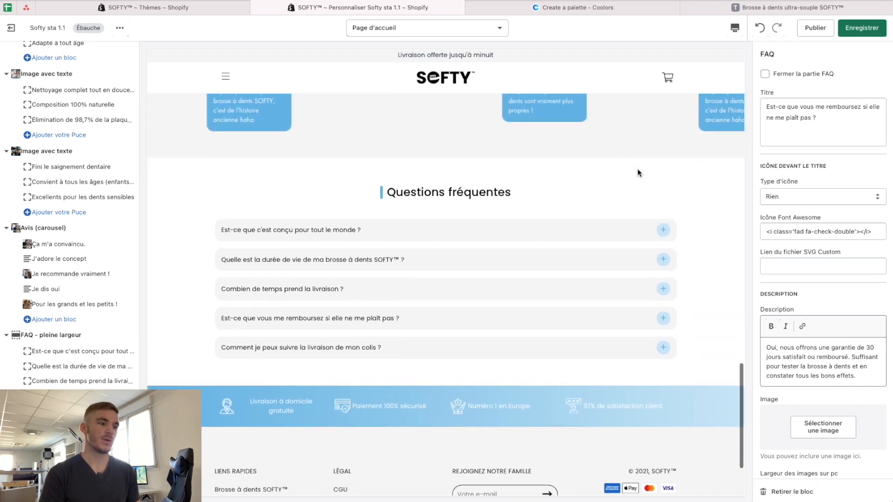
scroll(638, 173, down, 2)
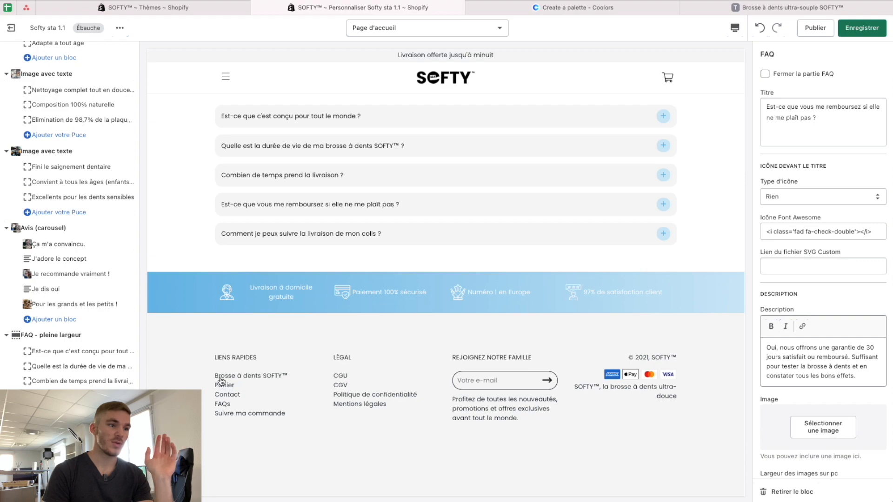
Review the home page preview from the banner through the product and image-with-text sections to the customer reviews
scroll(220, 382, up, 15)
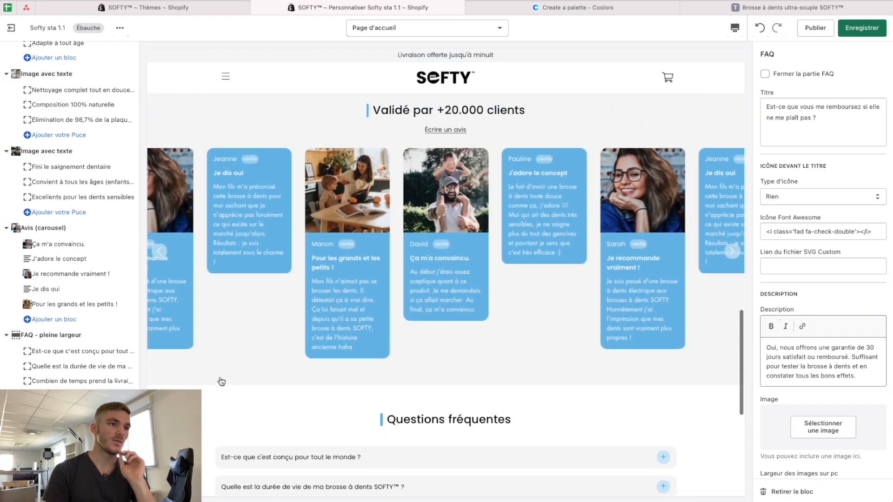
scroll(220, 382, up, 10)
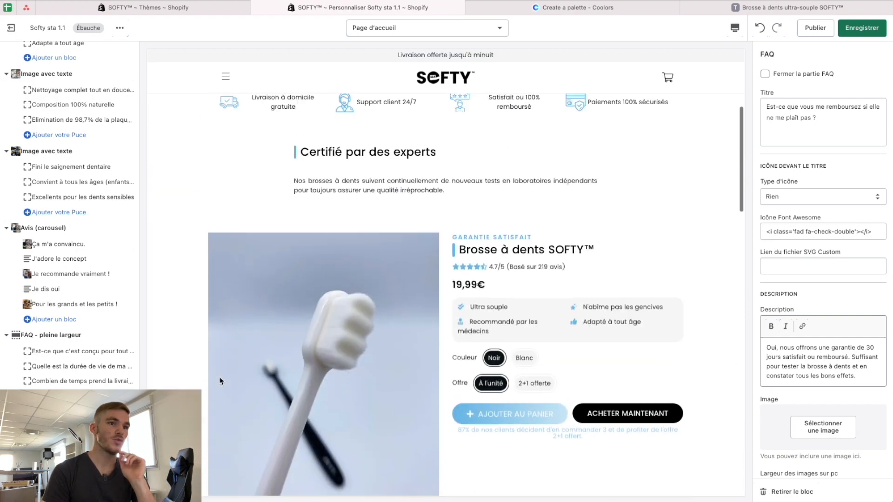
scroll(220, 381, down, 10)
scroll(220, 381, up, 10)
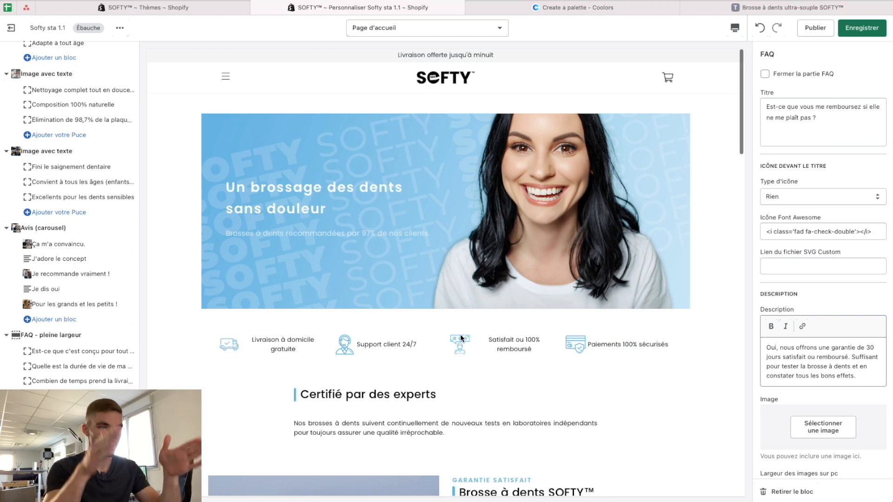
scroll(459, 334, down, 4)
scroll(462, 338, down, 2)
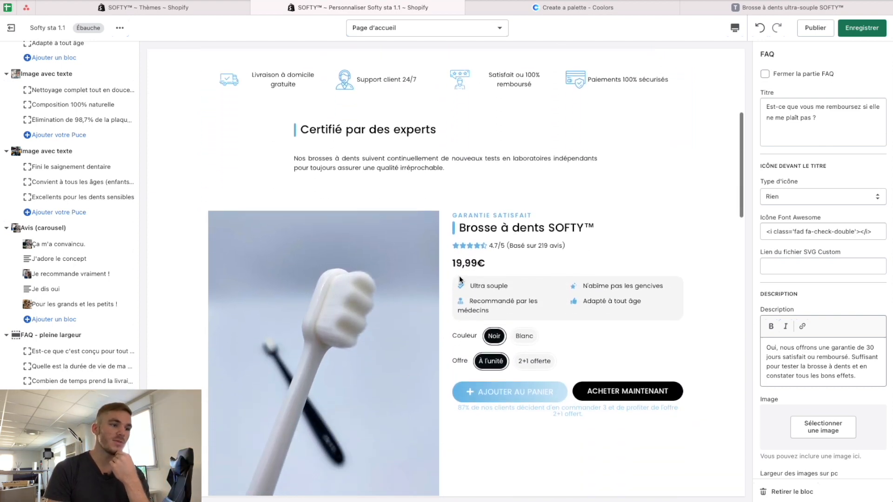
scroll(288, 214, up, 2)
scroll(205, 401, down, 8)
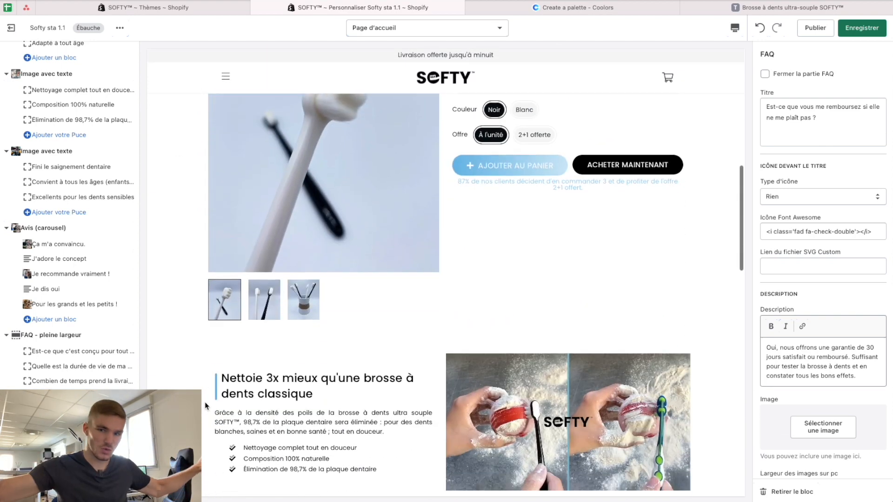
scroll(205, 406, down, 15)
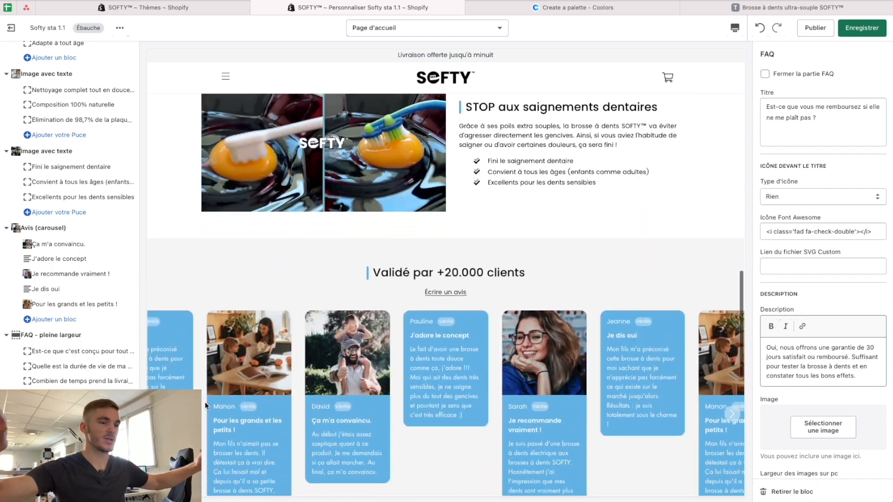
scroll(463, 286, up, 5)
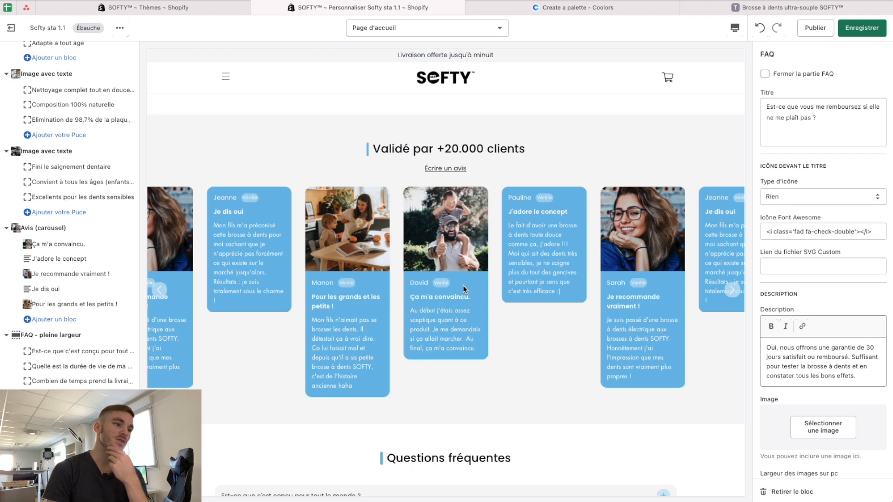
Check the end of the home page preview, covering the FAQ questions, trust badges and footer
scroll(463, 285, down, 8)
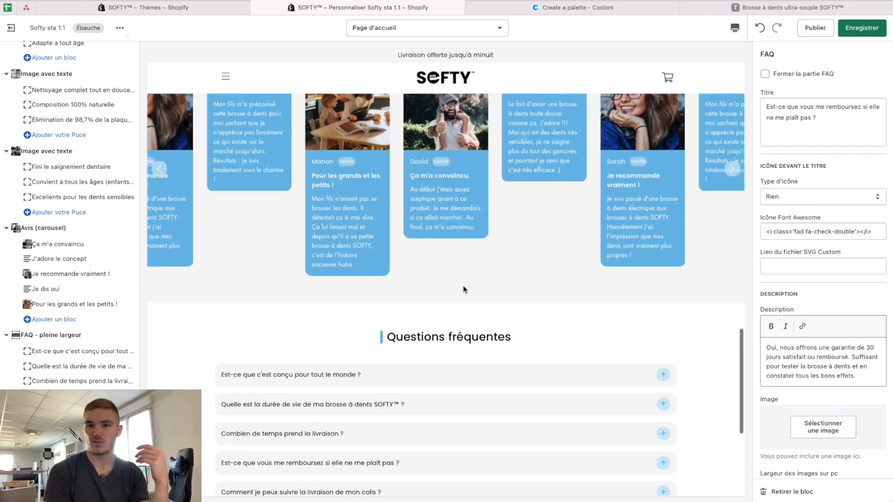
scroll(463, 290, up, 1)
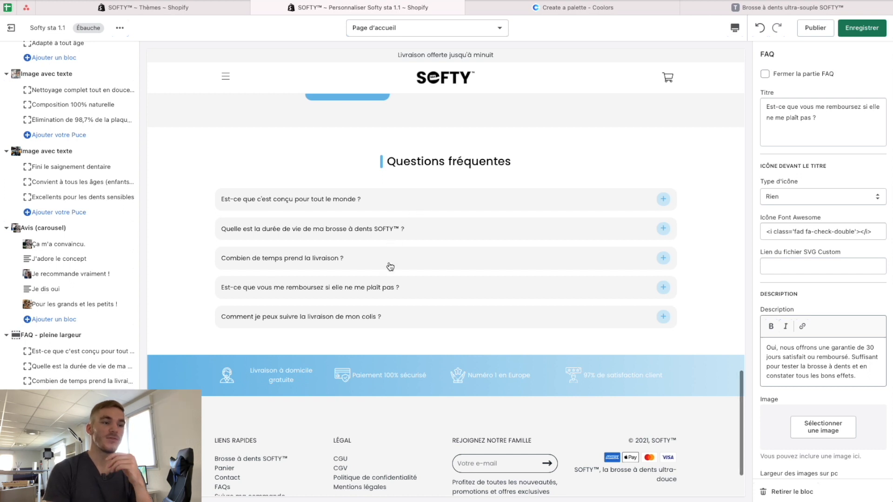
scroll(391, 263, down, 2)
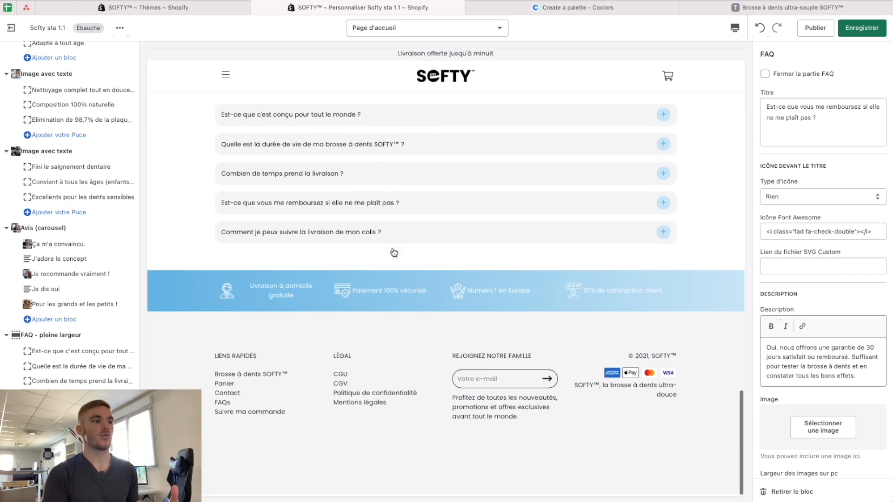
scroll(337, 411, up, 15)
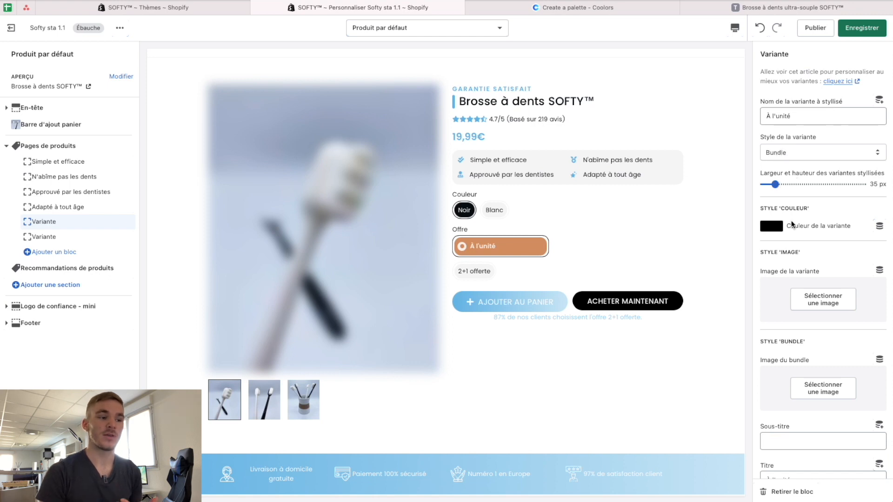
Set the À l'unité variant's bundle background colour to F6F6F6 and its selected bundle background colour to 050C10
scroll(775, 235, down, 5)
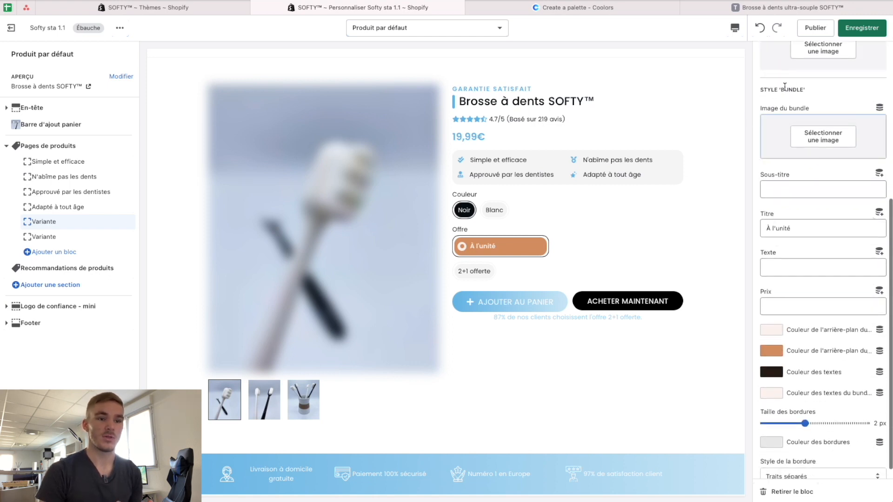
scroll(788, 212, down, 1)
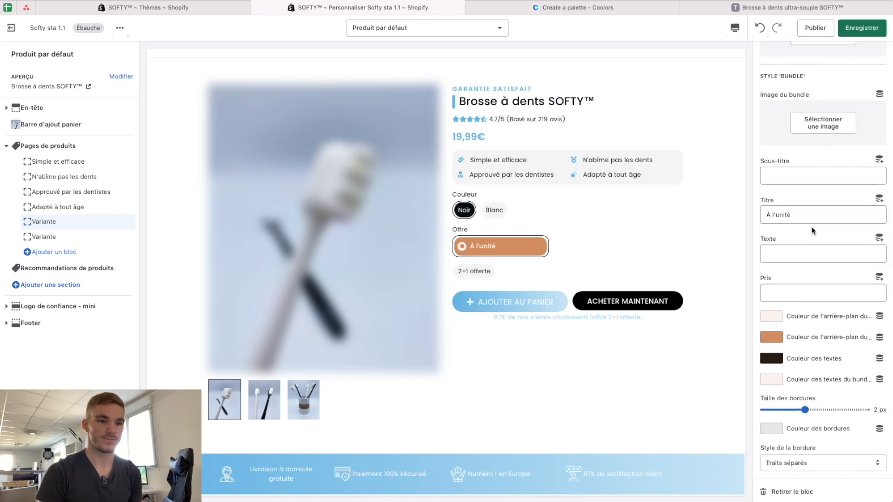
click(771, 316)
click(771, 247)
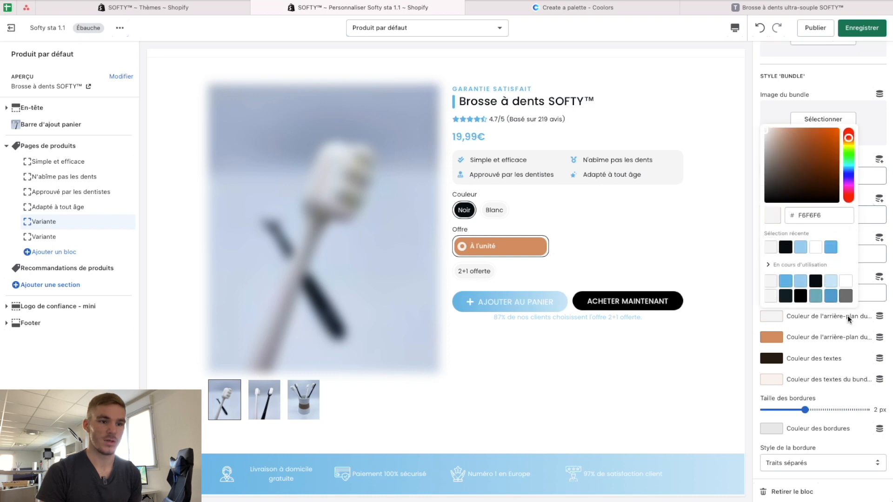
click(770, 338)
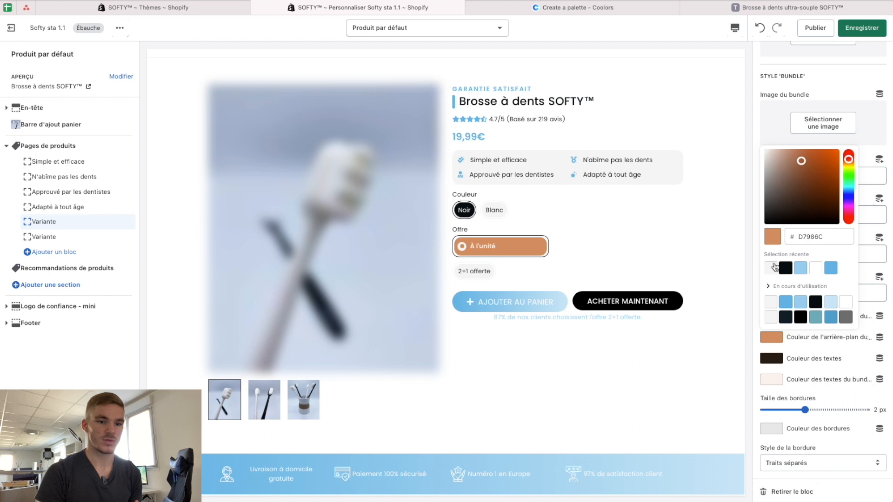
click(786, 268)
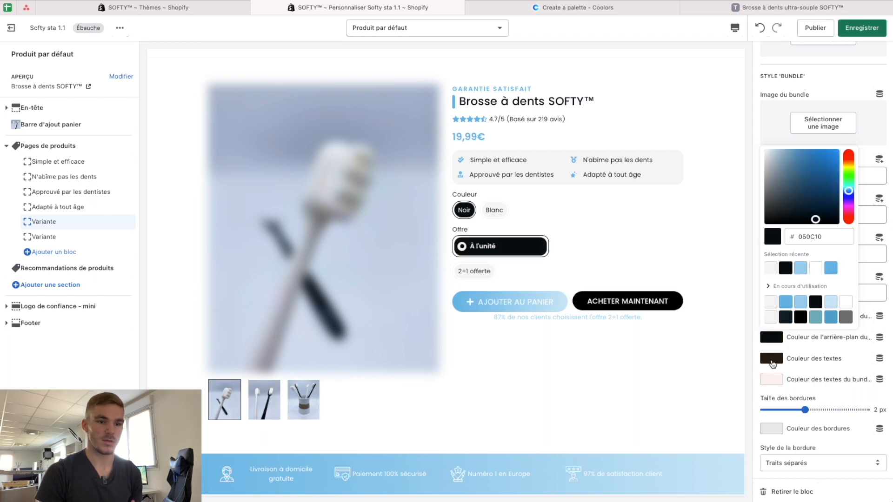
Set the À l'unité variant's selected bundle text colour to FFFFFF and its border colour to F6F6F6
click(767, 383)
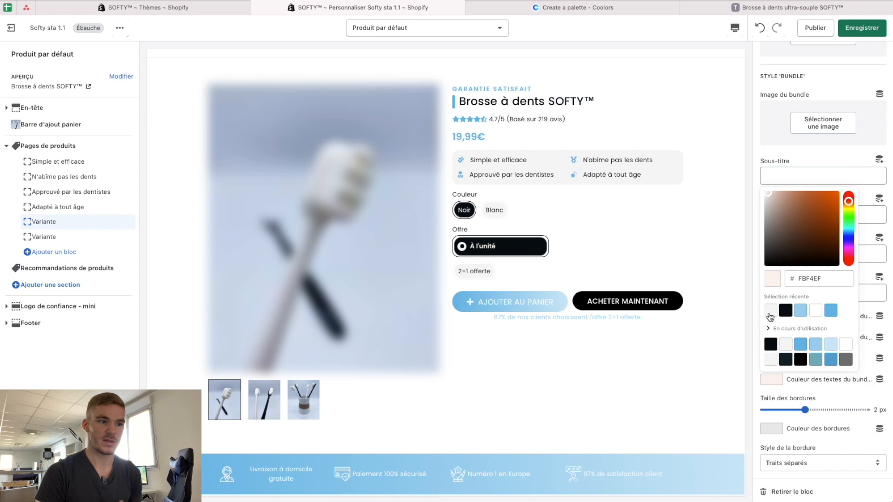
click(816, 312)
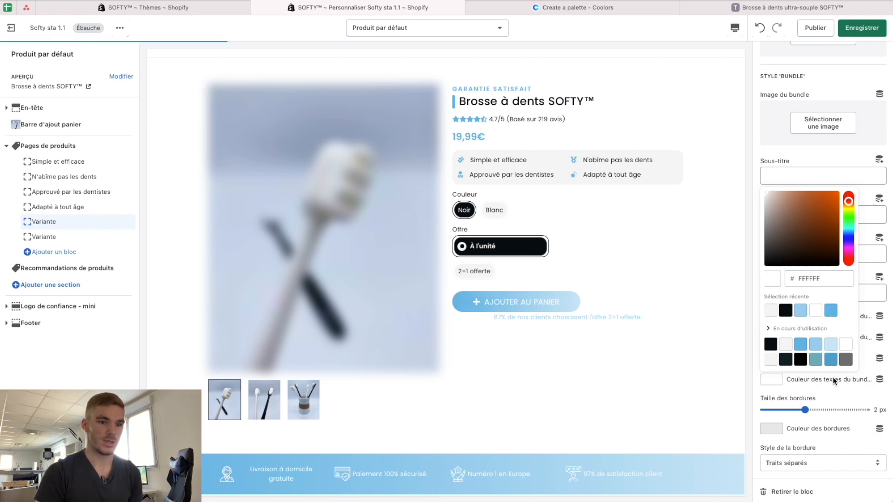
click(834, 393)
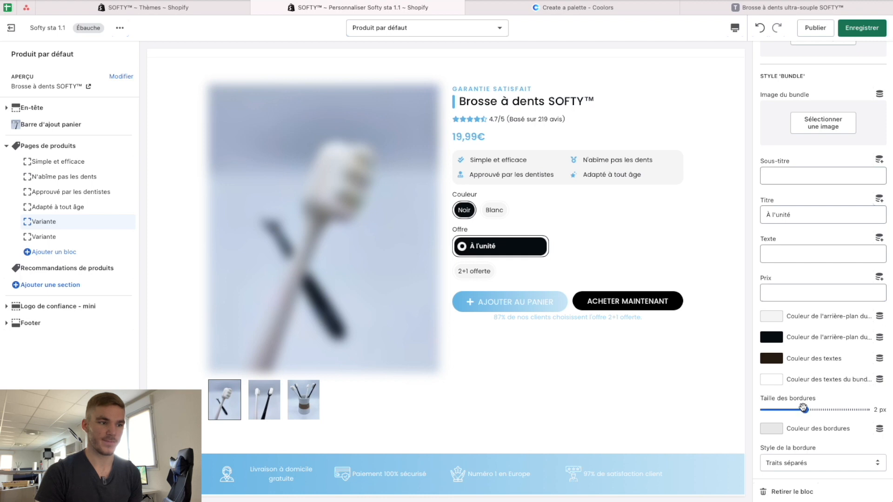
click(774, 431)
click(770, 364)
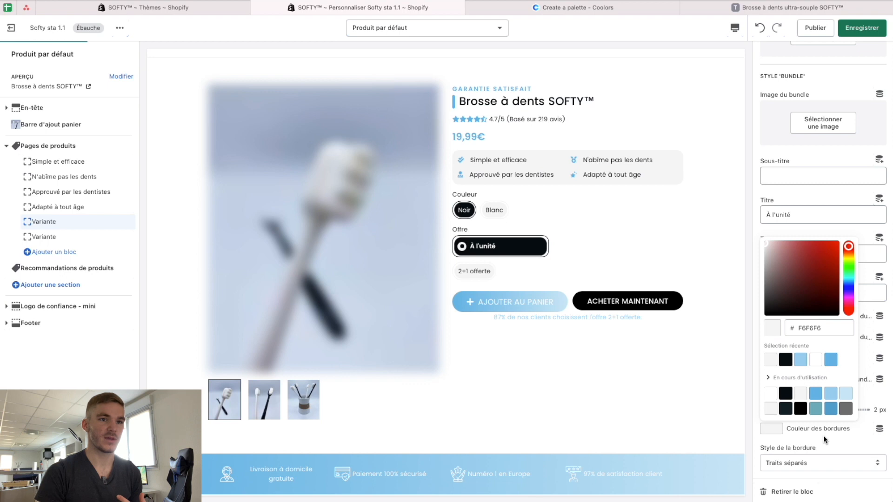
click(822, 441)
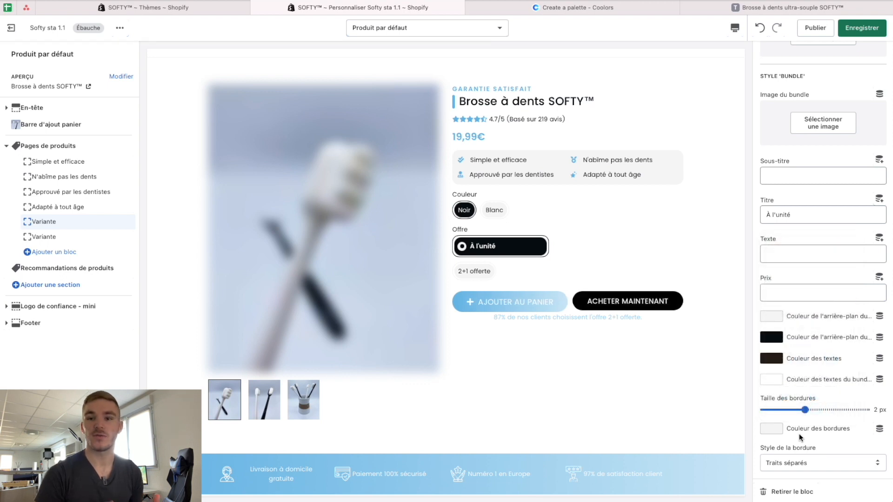
Correct the second variant block's variant name to "2+1 offerte" so its bundle style applies to that offer
click(42, 237)
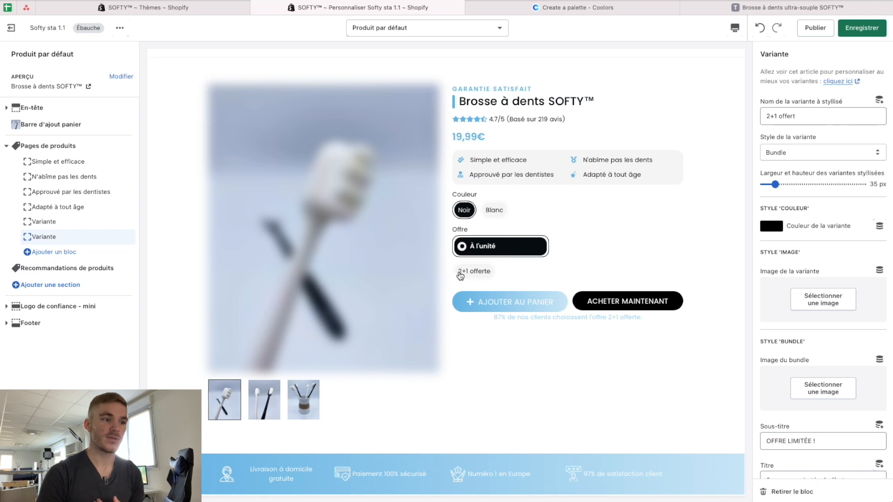
click(803, 119)
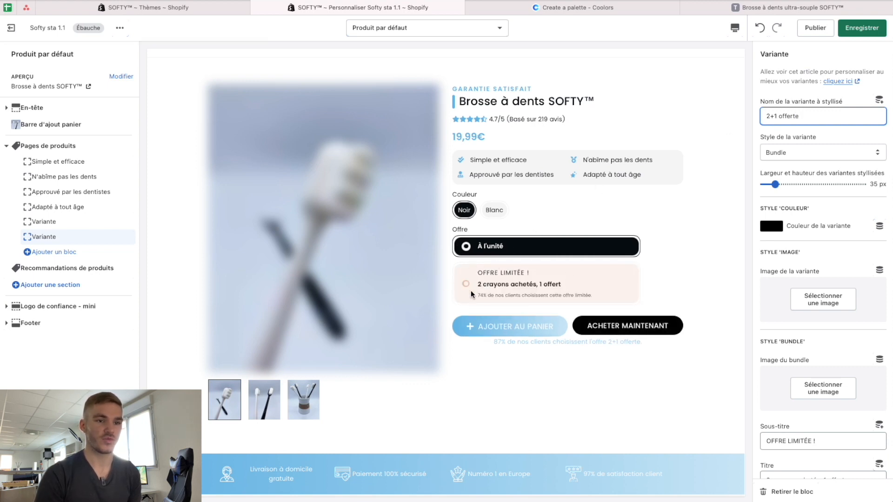
click(524, 281)
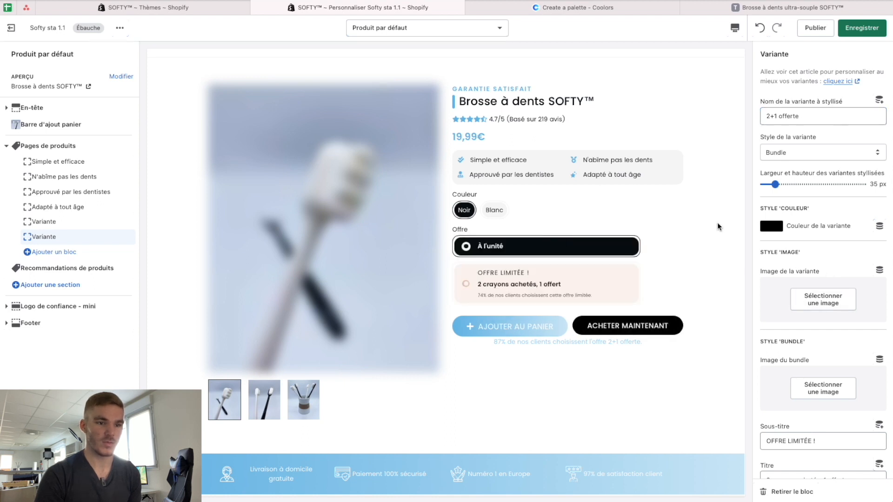
Set the 2+1 offerte variant's bundle background colour to F6F6F6 and its selected bundle background colour to 050C10
scroll(824, 302, down, 6)
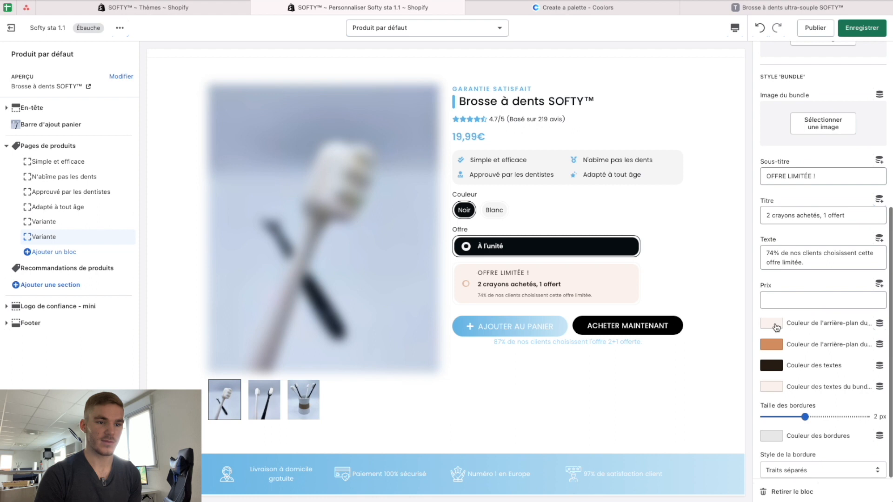
click(776, 327)
click(774, 251)
click(776, 349)
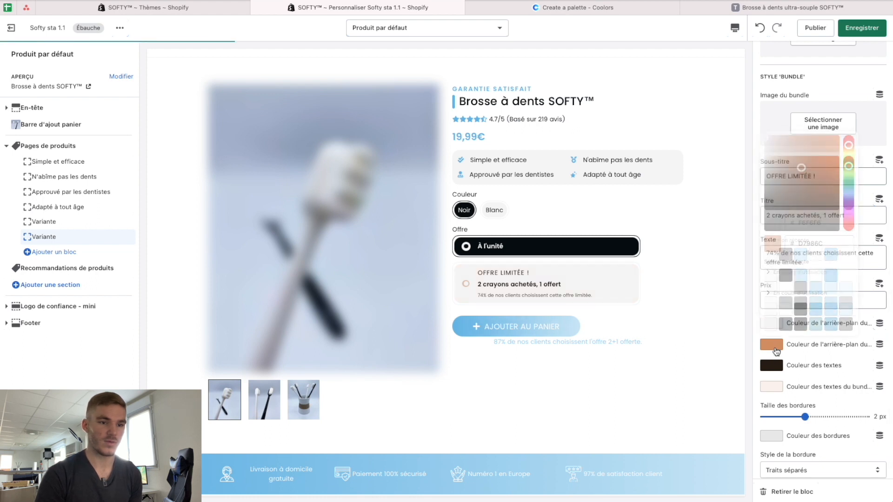
click(785, 275)
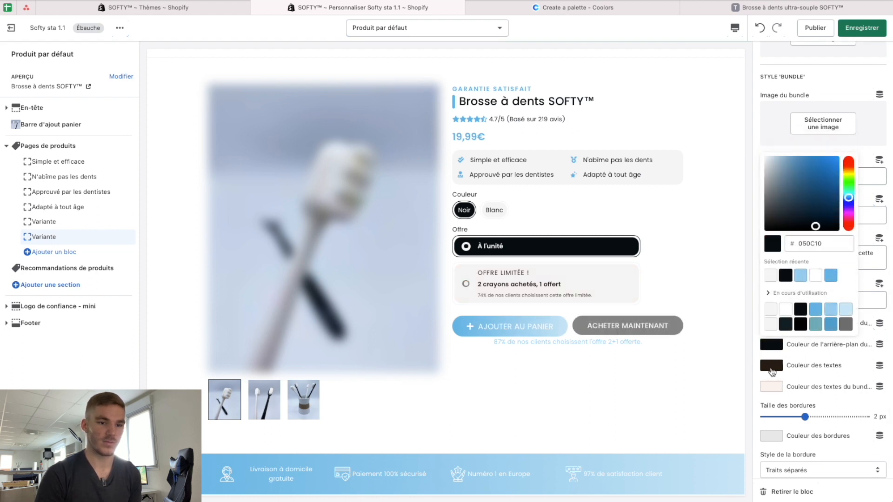
Set the 2+1 offerte variant's selected bundle text colour to FFFFFF and its border colour to F6F6F6
click(771, 367)
click(774, 389)
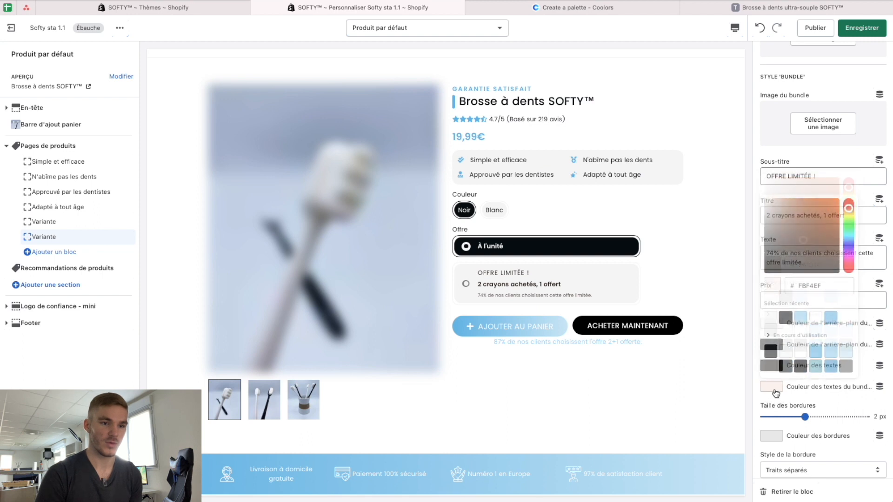
click(817, 318)
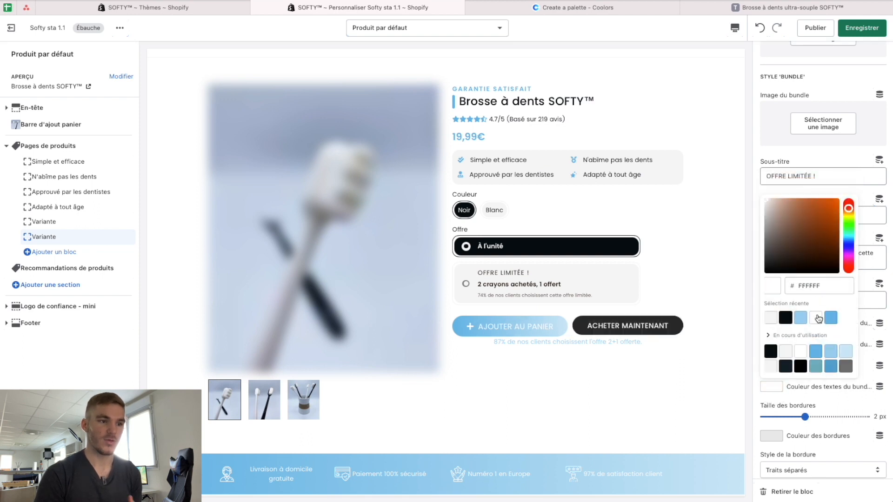
click(859, 325)
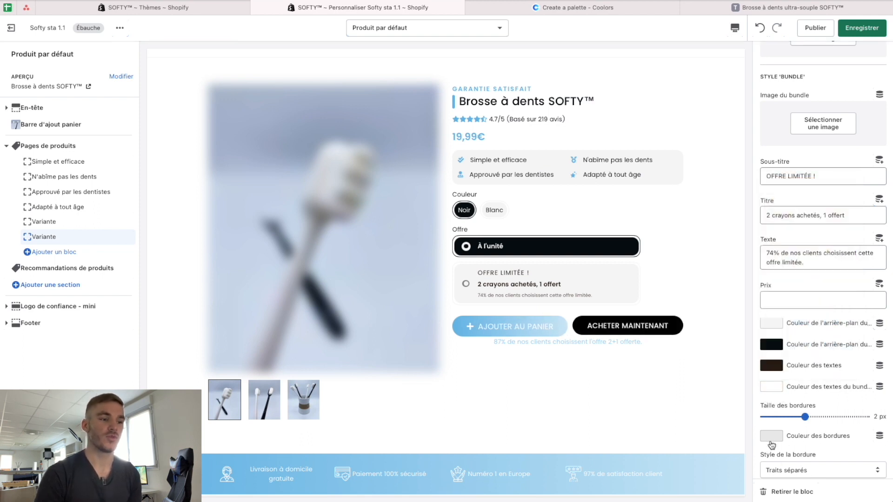
click(771, 436)
click(771, 367)
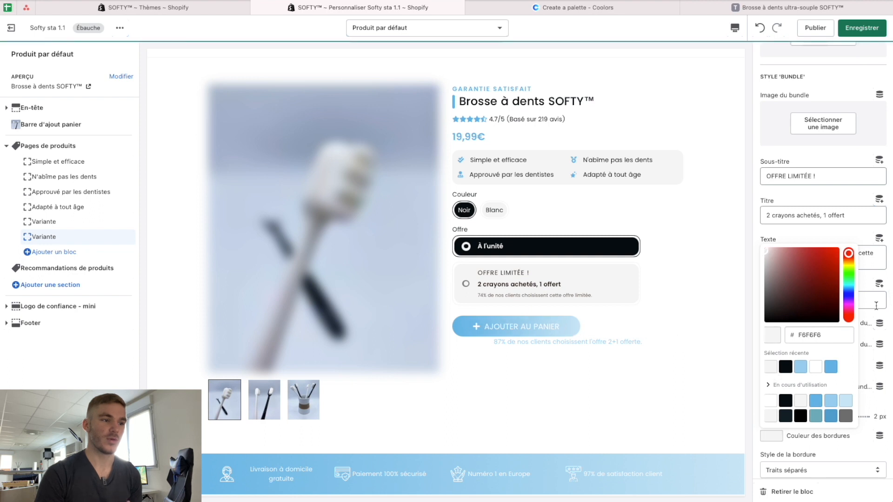
click(796, 306)
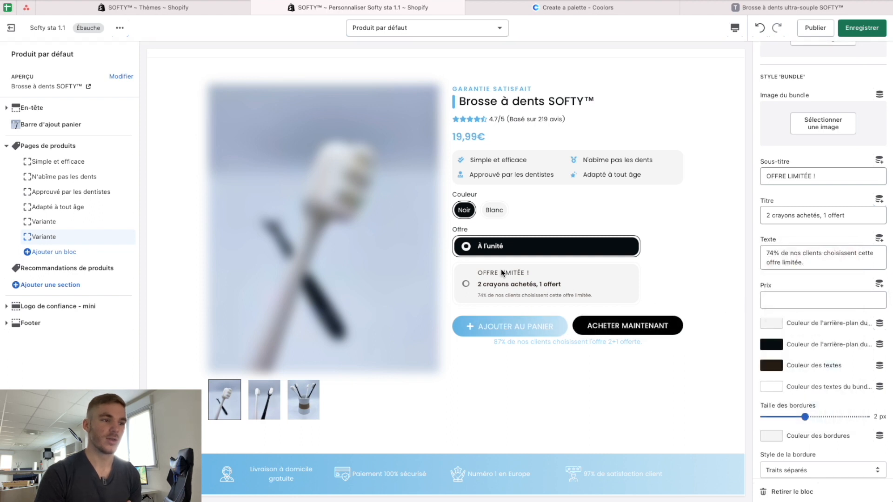
Test the two offer styles in the product preview, switching the brush colour to Blanc between offer selections
click(544, 279)
click(489, 248)
click(494, 274)
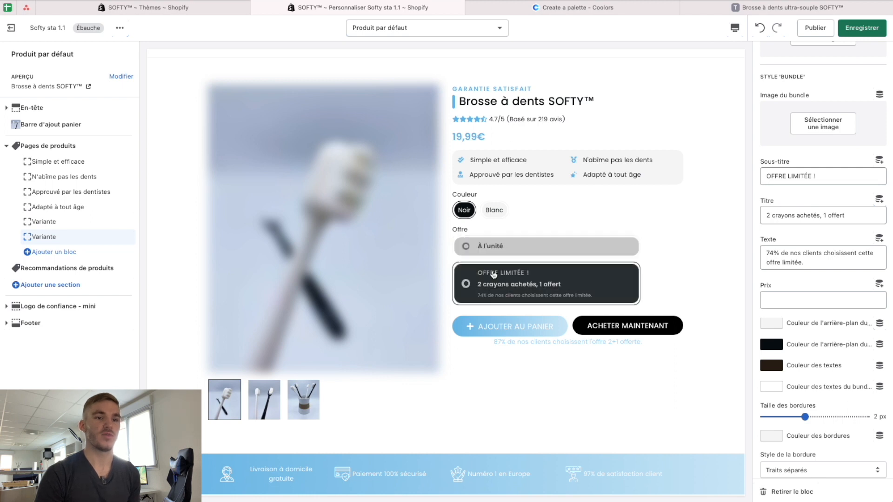
click(493, 210)
click(522, 247)
click(501, 286)
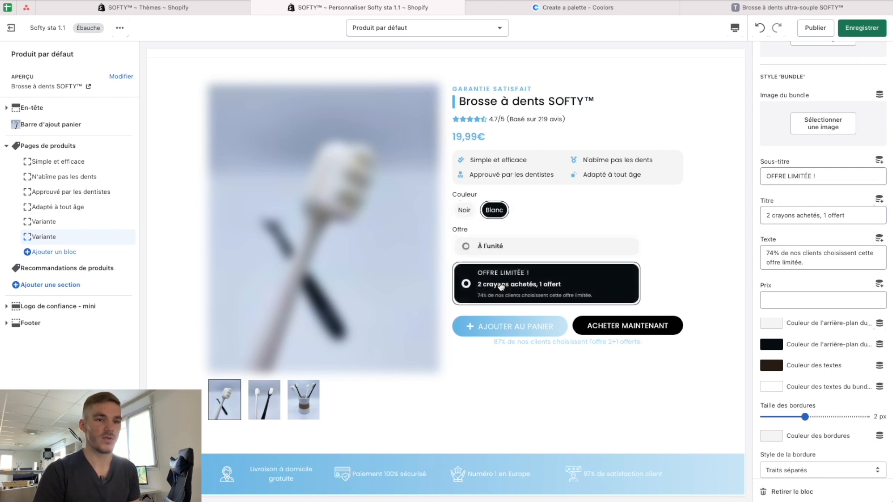
Change the 2+1 offerte bundle title to "2 brosses à dents achetées, 1 offerte"
double_click(784, 215)
text(brosses à dent)
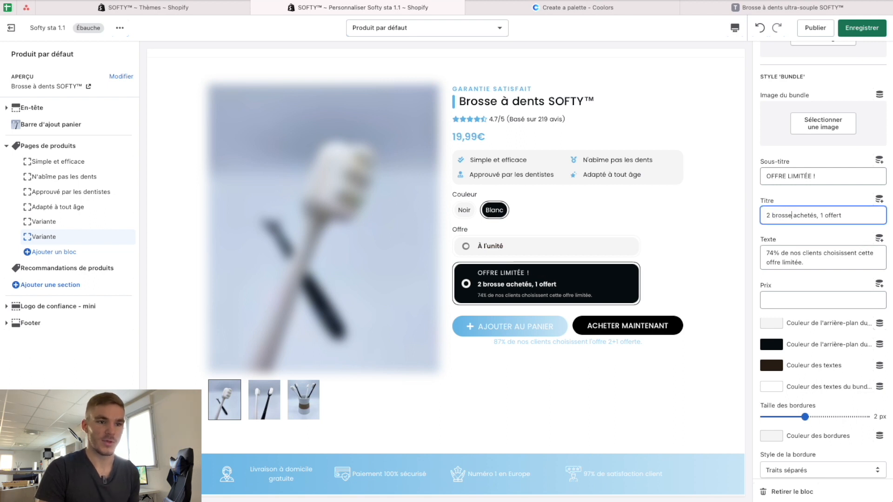
text(s)
click(842, 215)
text(e)
click(875, 215)
text(ents)
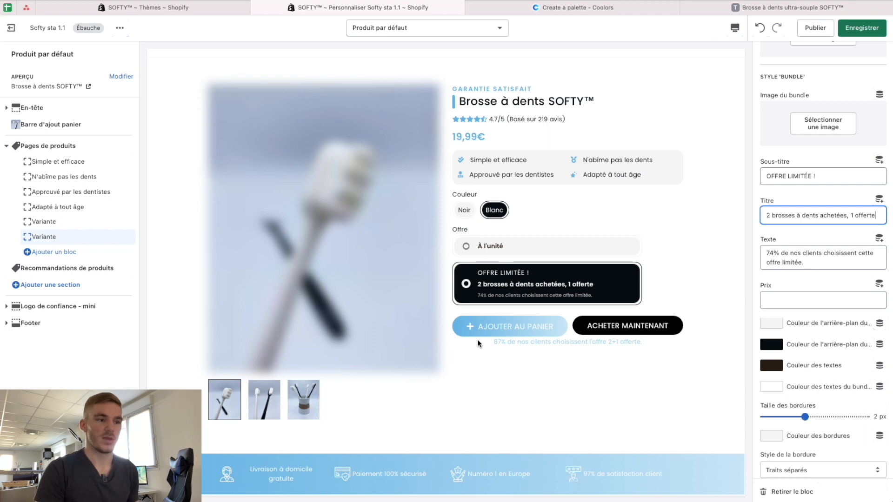
Delete the 2+1 offerte bundle's descriptive text and save the product page changes
triple_click(813, 261)
key(BackSpace)
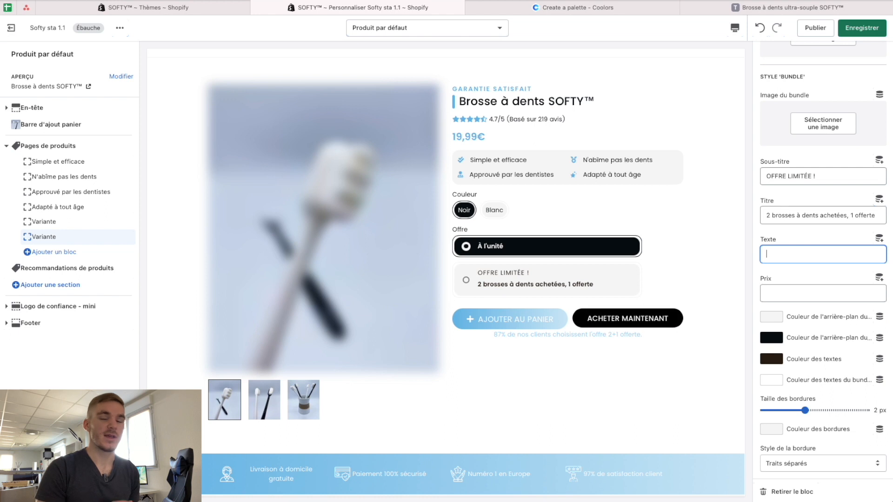
click(797, 241)
scroll(797, 241, up, 1)
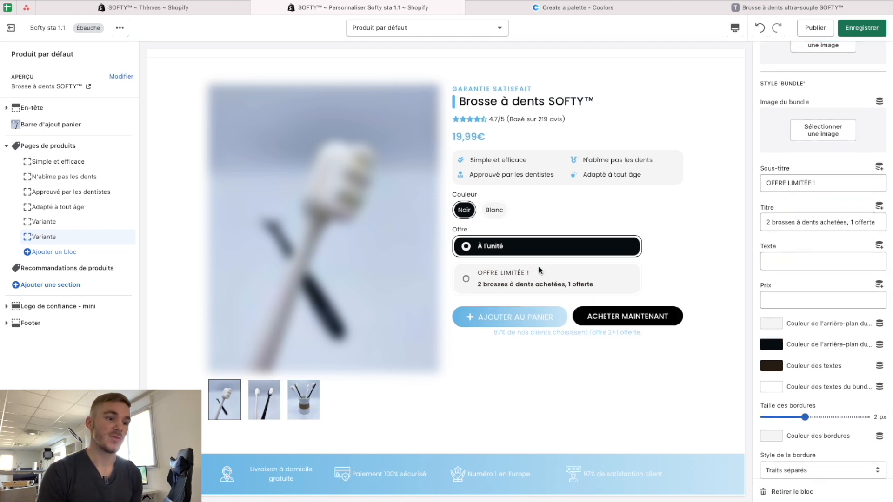
key(ctrl+s)
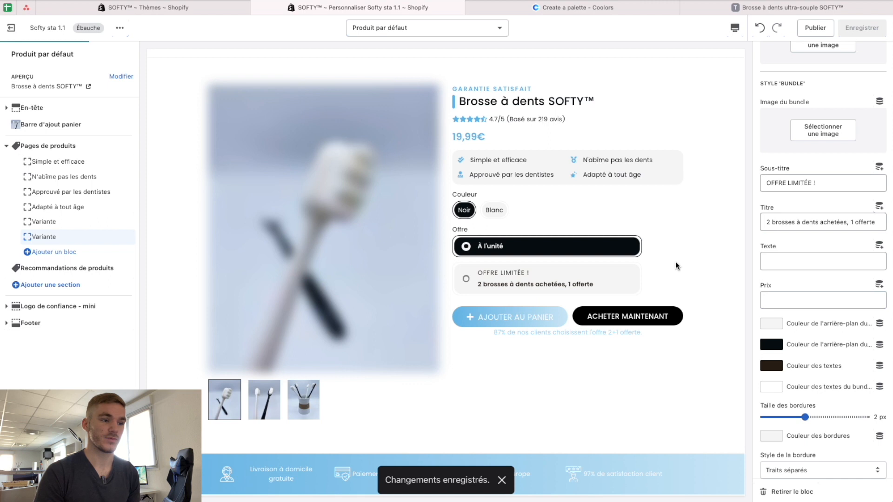
Alternate between the À l'unité and limited offer bundles in the saved product preview to check their selected styles
click(564, 276)
click(584, 245)
click(508, 286)
click(600, 246)
click(551, 288)
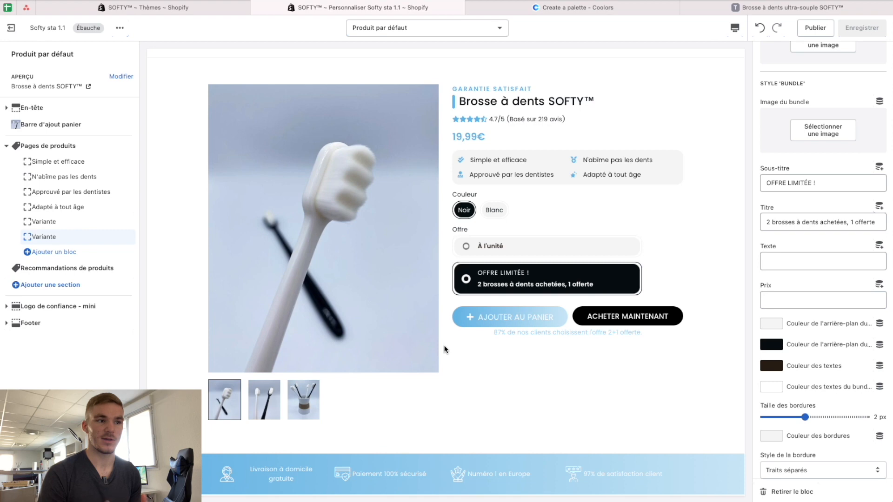
Add the black 2+1 offer to the cart in the preview and open the theme's Page de panier settings
click(497, 316)
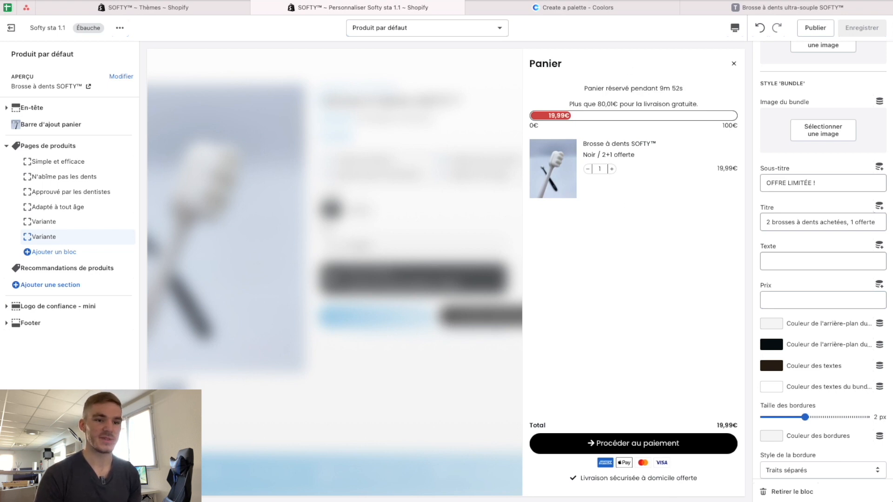
click(93, 412)
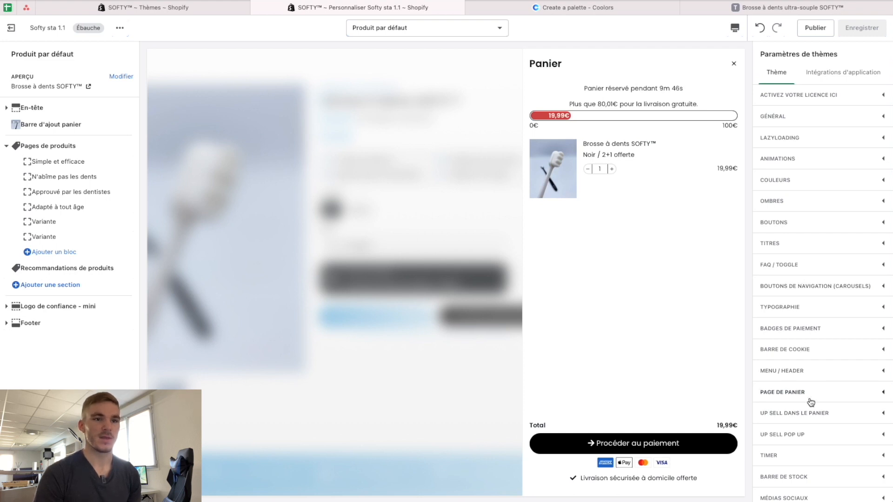
scroll(810, 395, down, 2)
click(796, 320)
scroll(796, 320, down, 5)
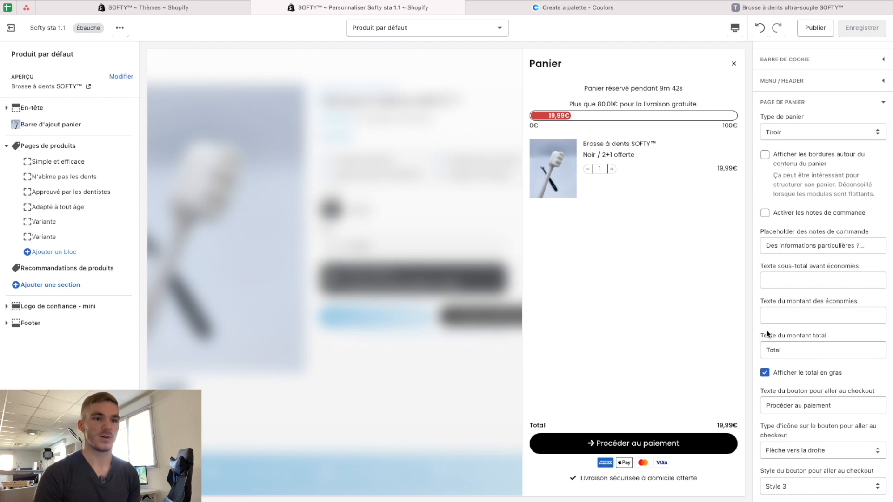
Set the cart timer's text colour to the recently used near-black 050C10
scroll(813, 219, down, 1)
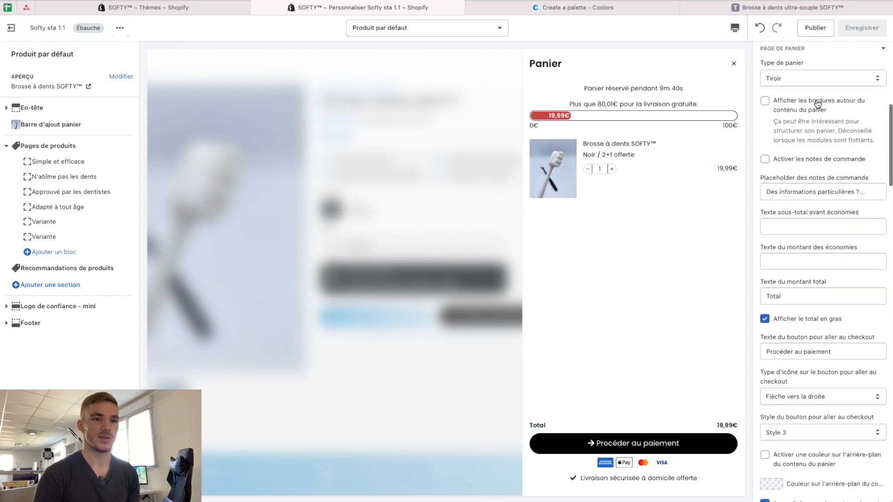
scroll(817, 205, down, 3)
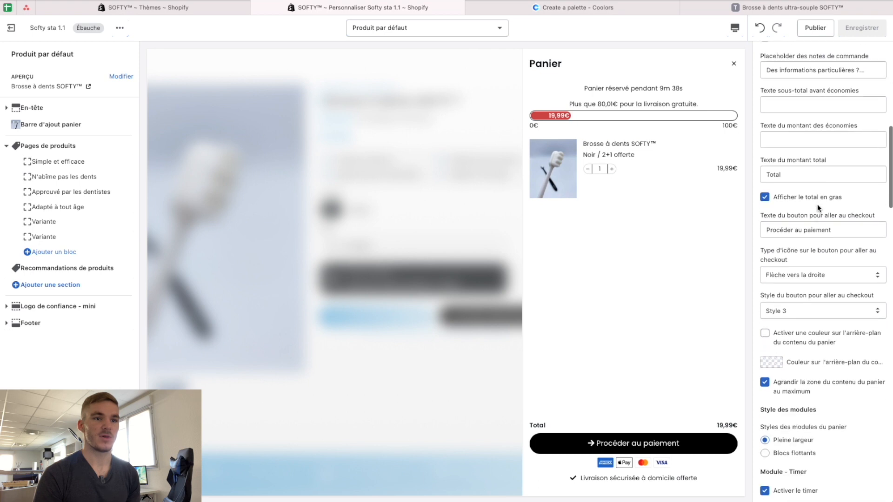
scroll(817, 205, down, 5)
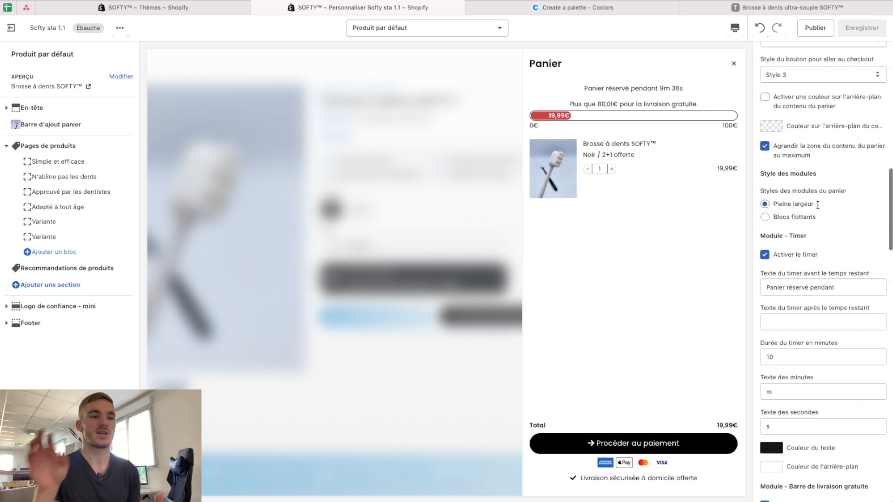
scroll(816, 205, down, 2)
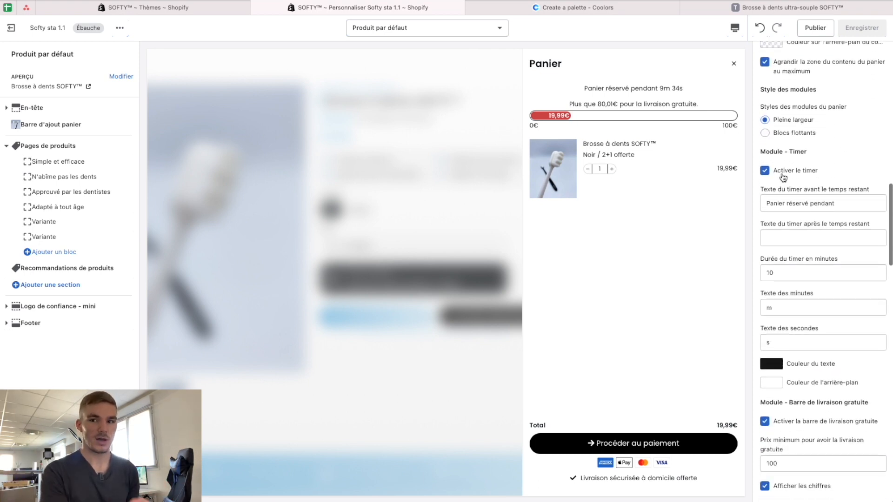
scroll(783, 178, down, 2)
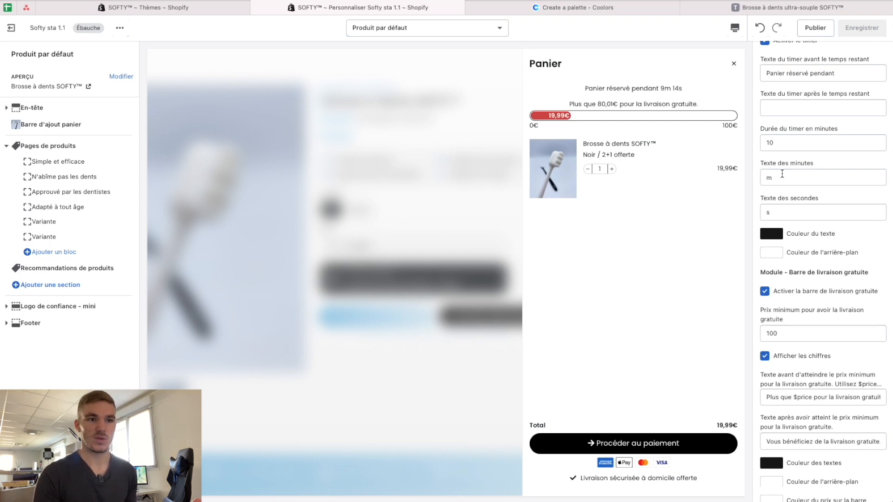
scroll(783, 174, down, 2)
click(797, 89)
click(779, 106)
scroll(779, 106, down, 2)
click(771, 88)
click(817, 218)
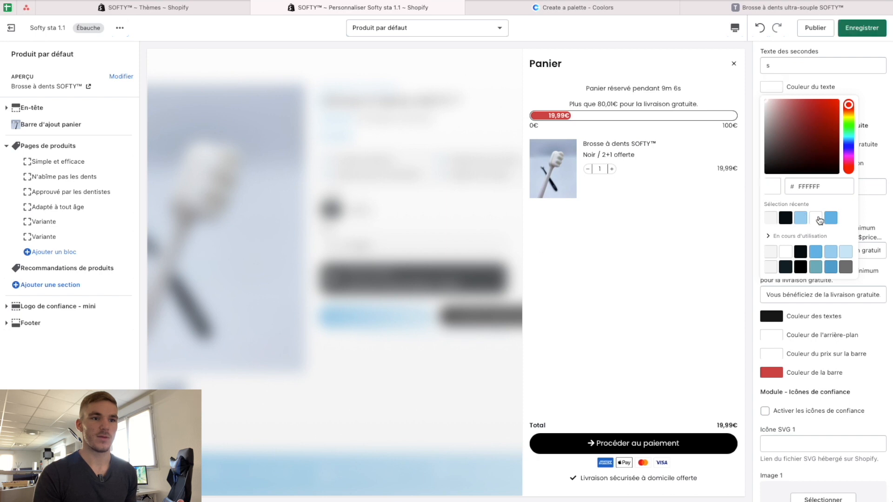
click(785, 218)
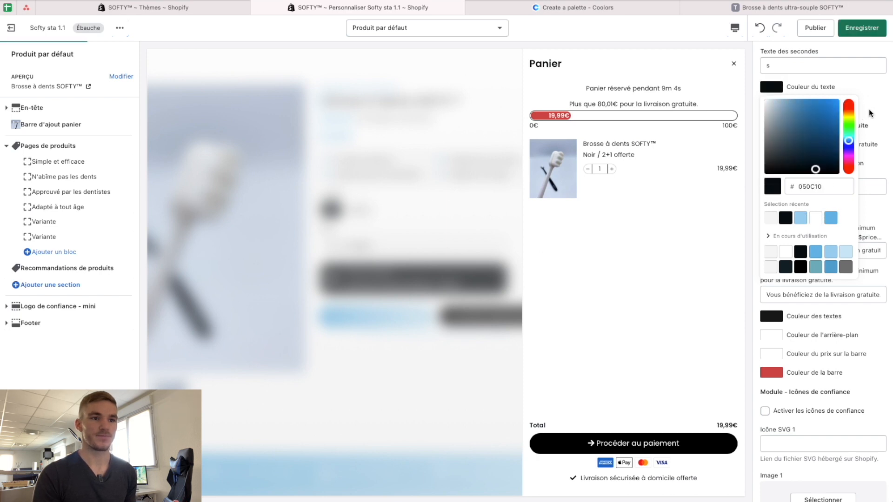
click(870, 112)
Set the cart timer's background colour to the recently used light grey
click(769, 105)
click(770, 113)
click(771, 106)
click(771, 237)
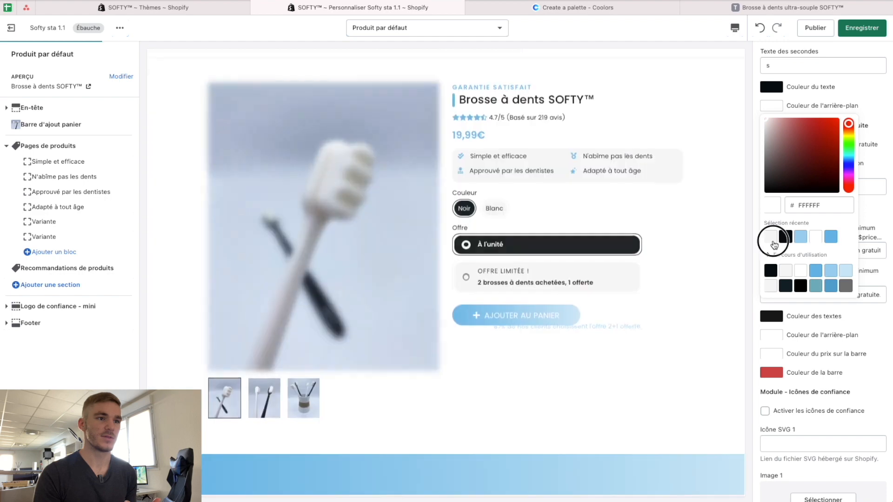
click(871, 123)
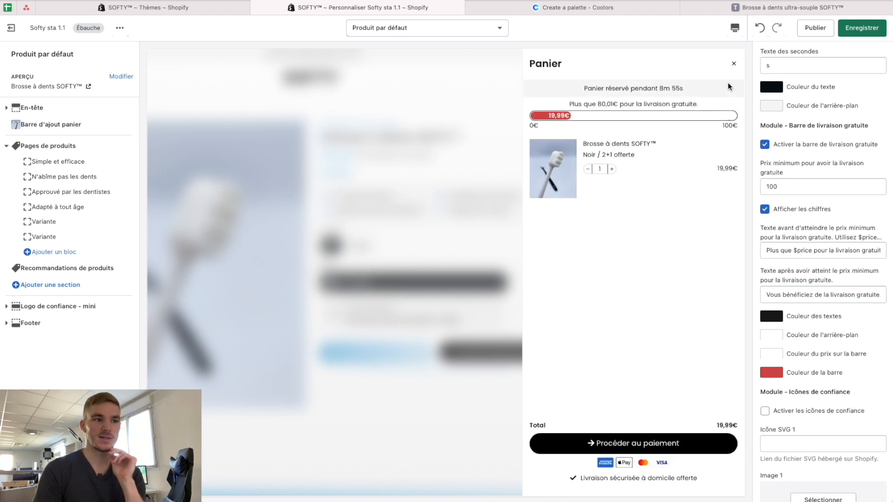
Disable the cart's free-shipping bar and reopen the cart in the preview
scroll(858, 144, down, 1)
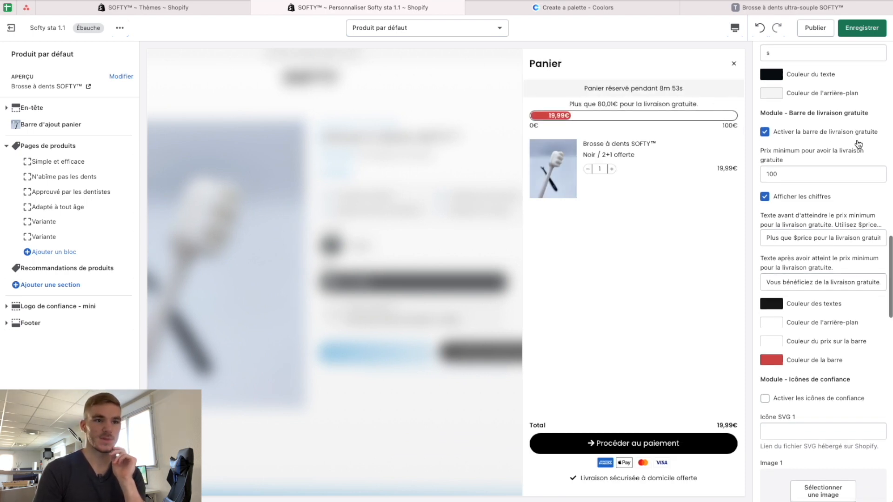
click(815, 136)
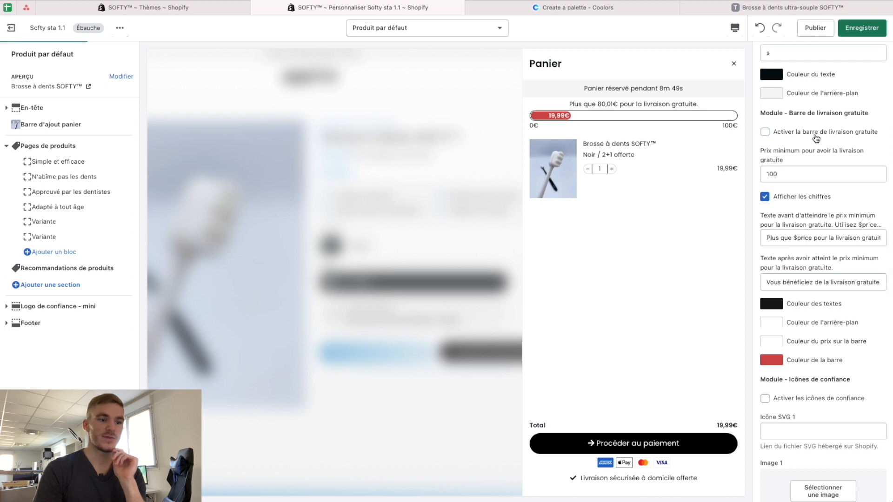
scroll(817, 195, down, 10)
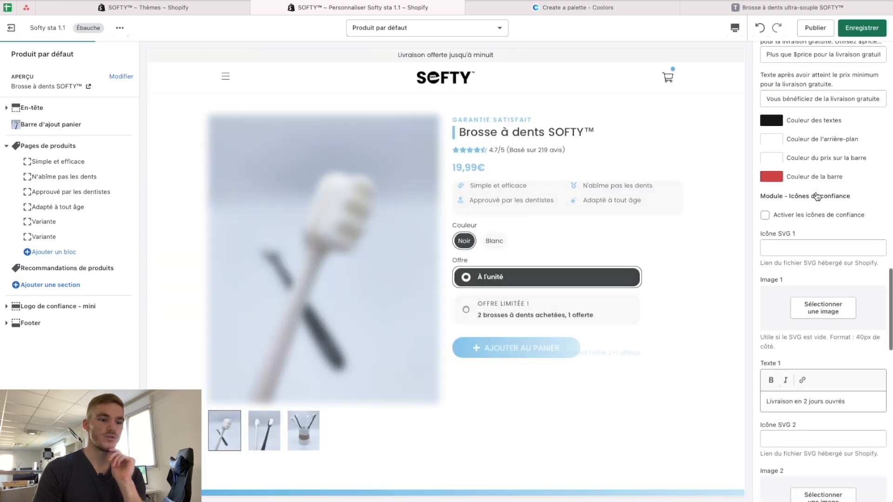
click(672, 83)
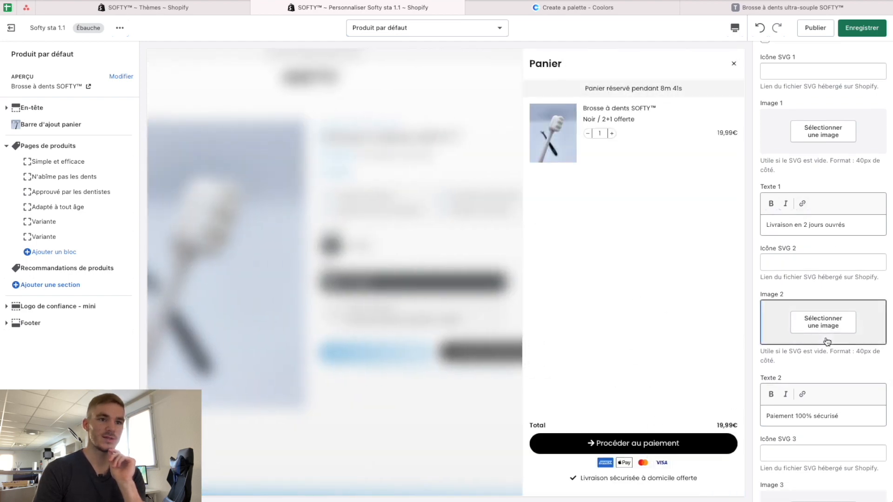
Set the cart's checkout button style to Style 1 and reopen the cart to check it
scroll(823, 339, down, 10)
scroll(843, 166, up, 15)
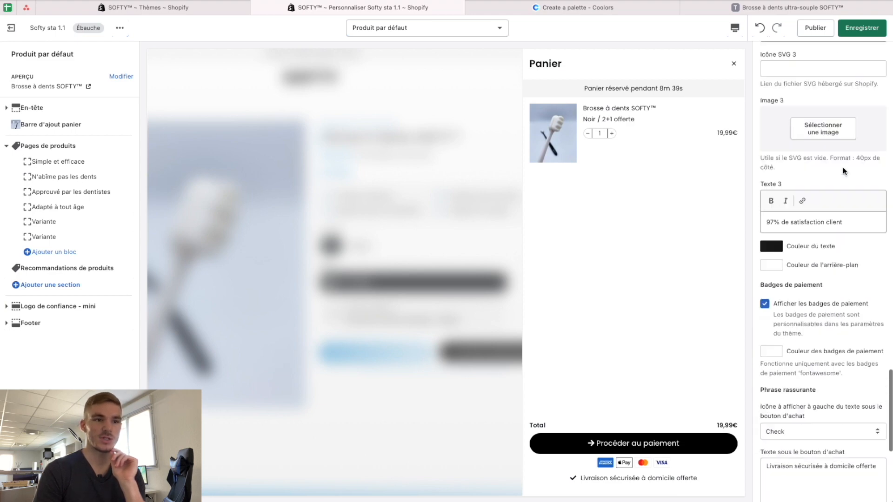
scroll(843, 167, up, 7)
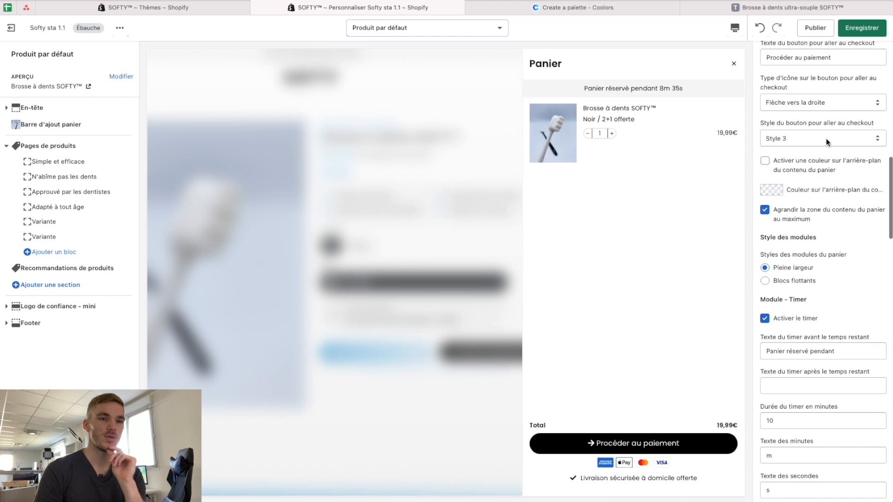
click(806, 145)
click(826, 109)
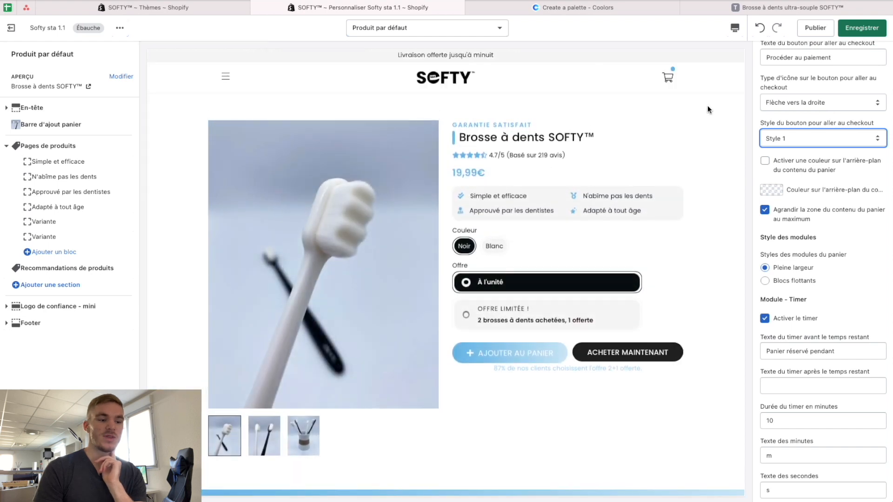
click(672, 78)
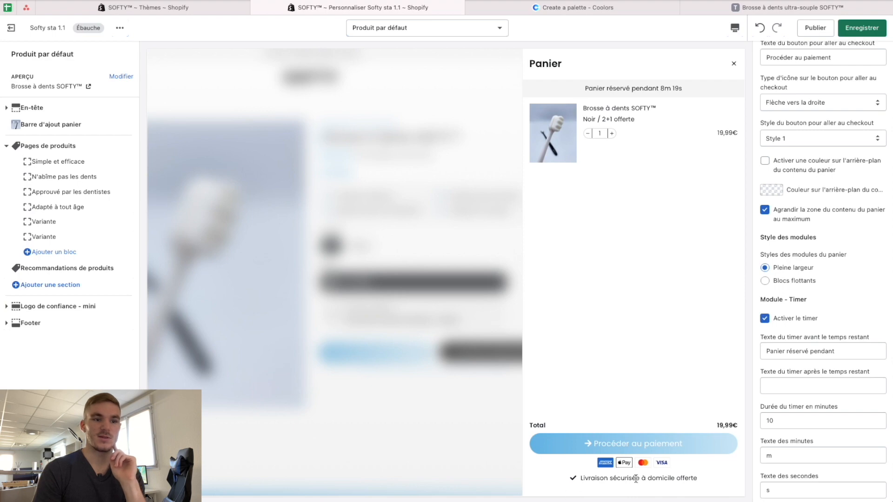
Shorten the reassurance text under the cart's checkout button to "Livraison à domicile offerte" and save the changes
scroll(841, 332, down, 15)
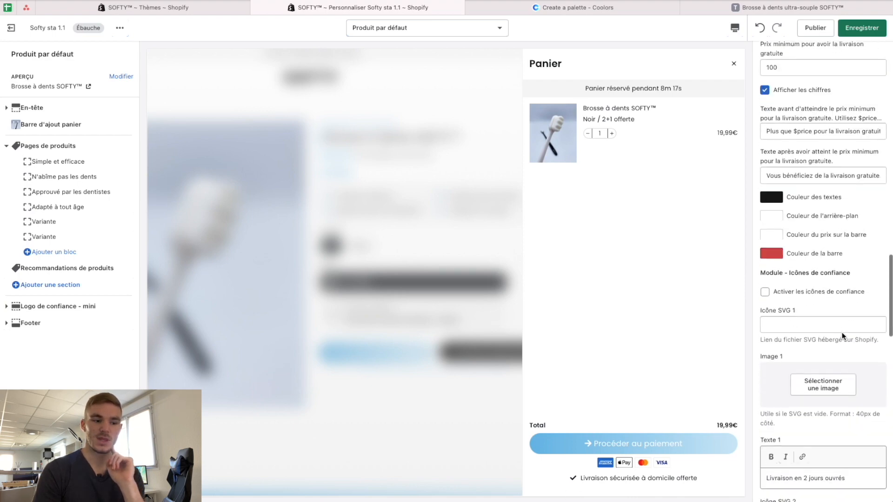
scroll(842, 332, down, 12)
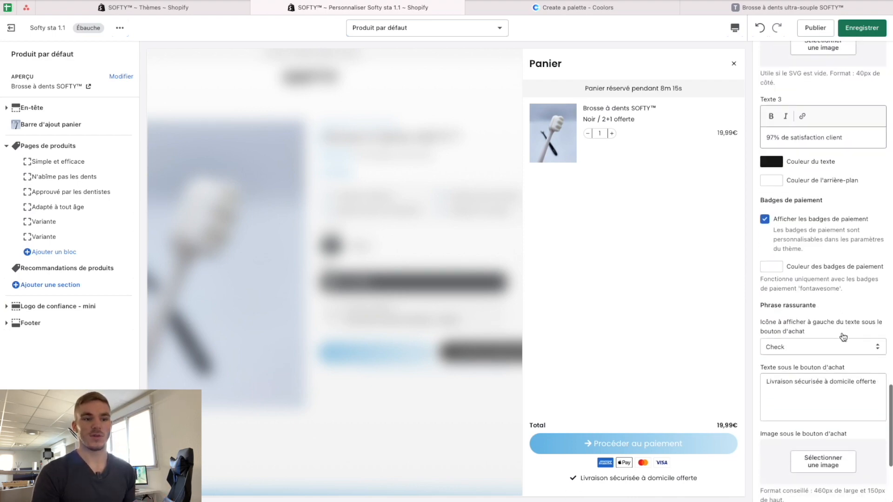
scroll(842, 333, down, 2)
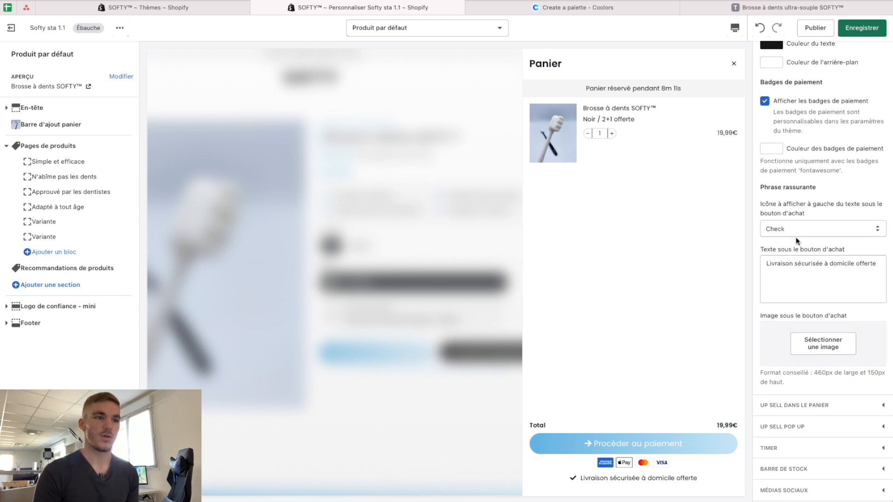
double_click(806, 263)
key(BackSpace)
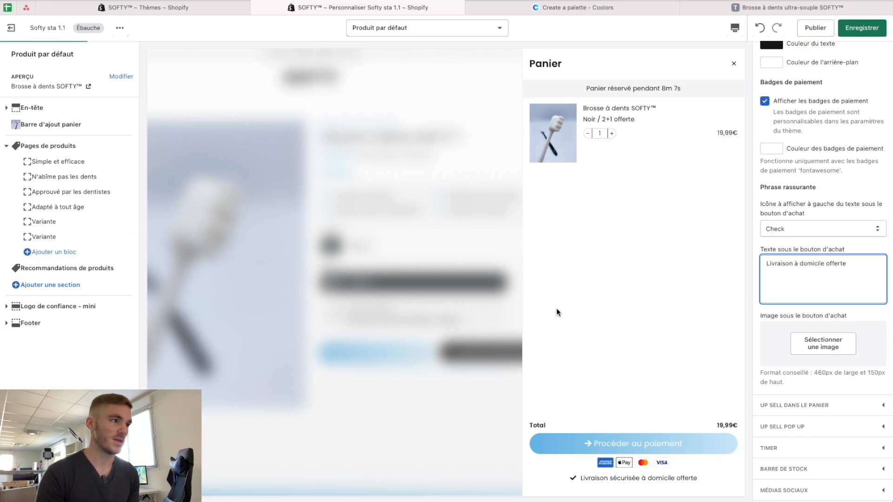
click(855, 24)
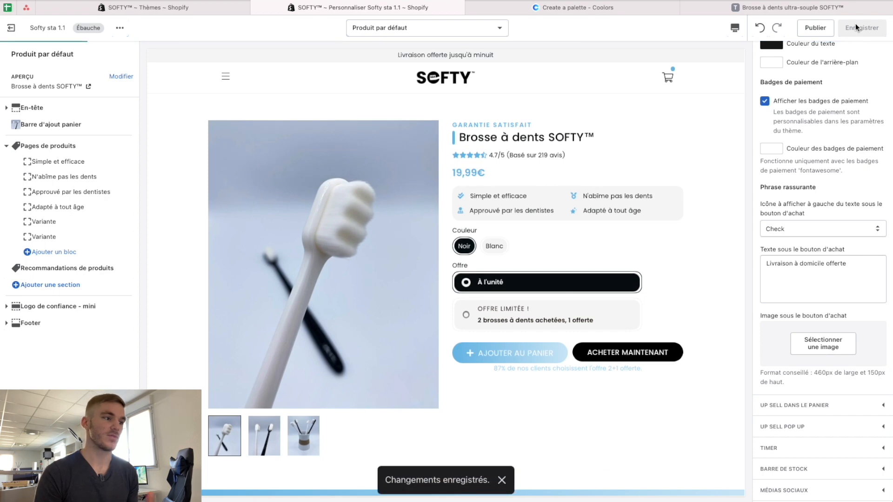
Open the FAQs page and set the Informations de livraison title block's background colour to the recently used light grey
click(226, 76)
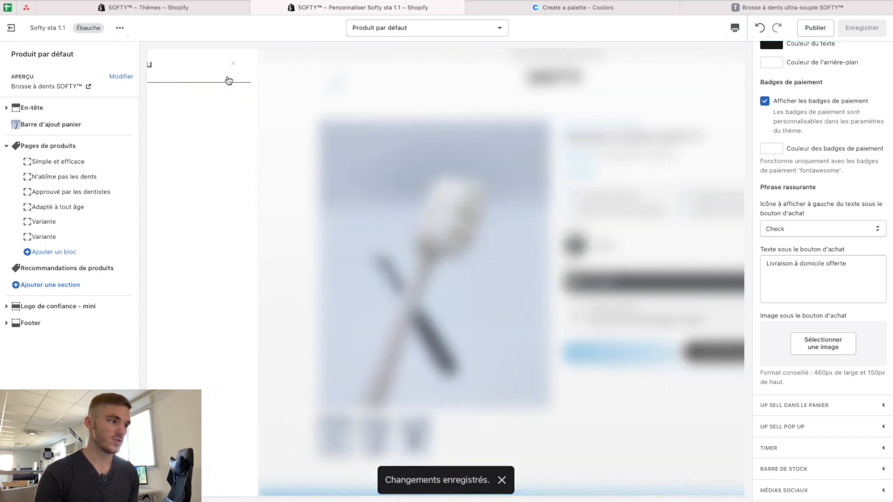
click(207, 146)
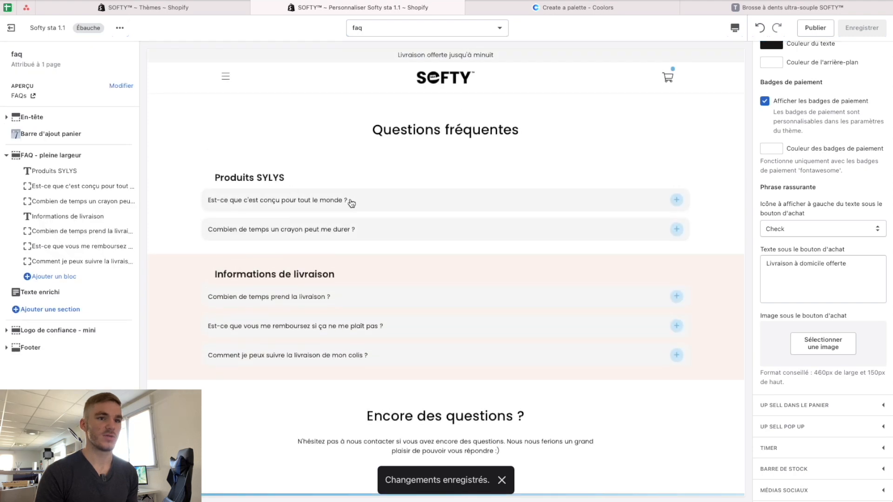
click(55, 222)
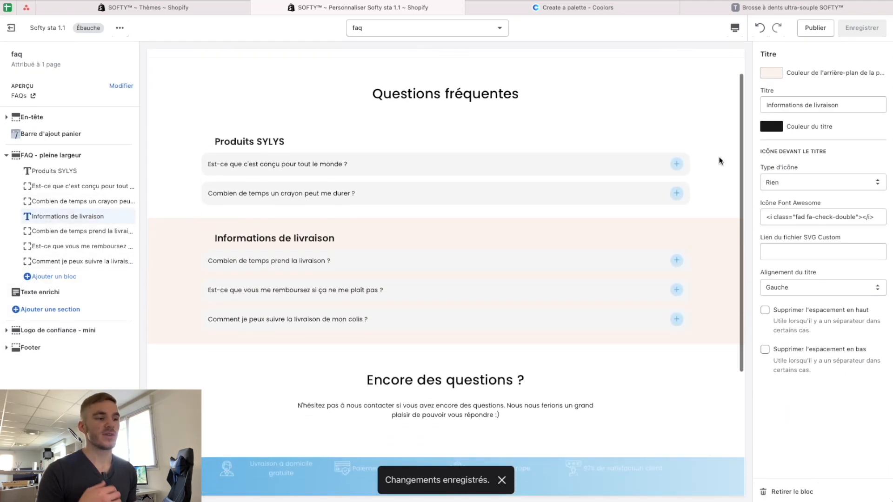
click(771, 73)
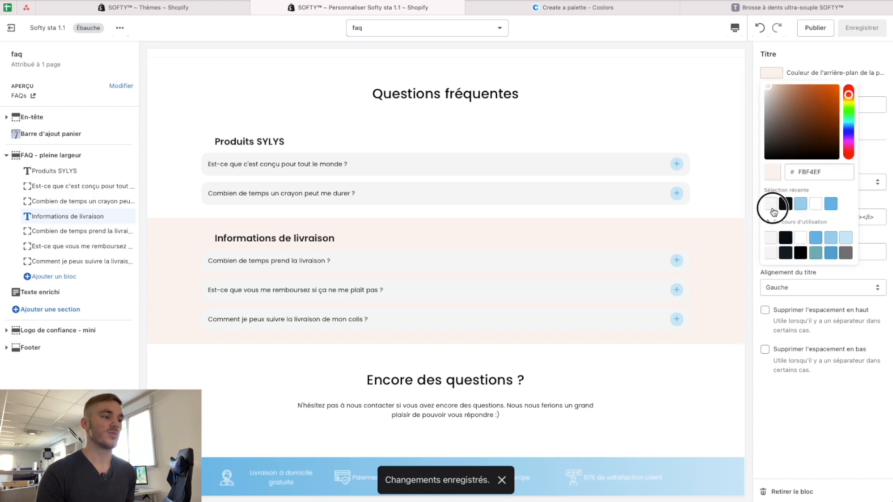
click(771, 204)
click(878, 93)
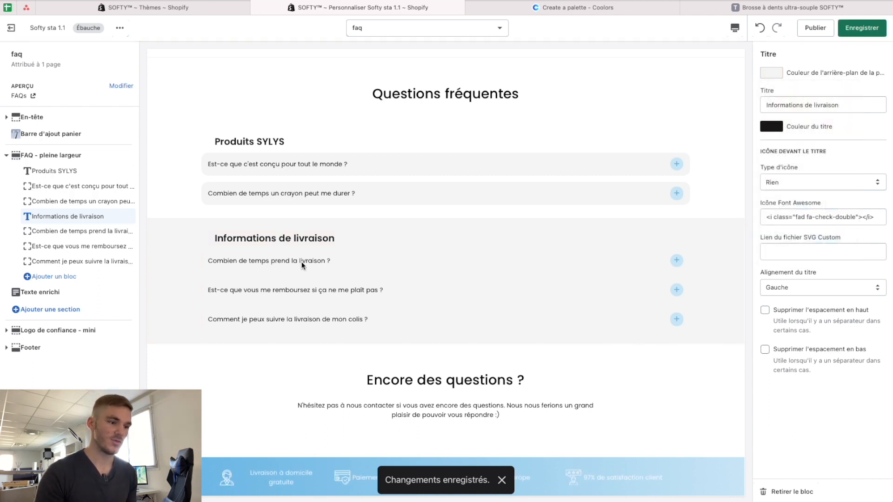
Review the whole FAQ page, return to the home page and open the store's Contact page
scroll(474, 247, up, 2)
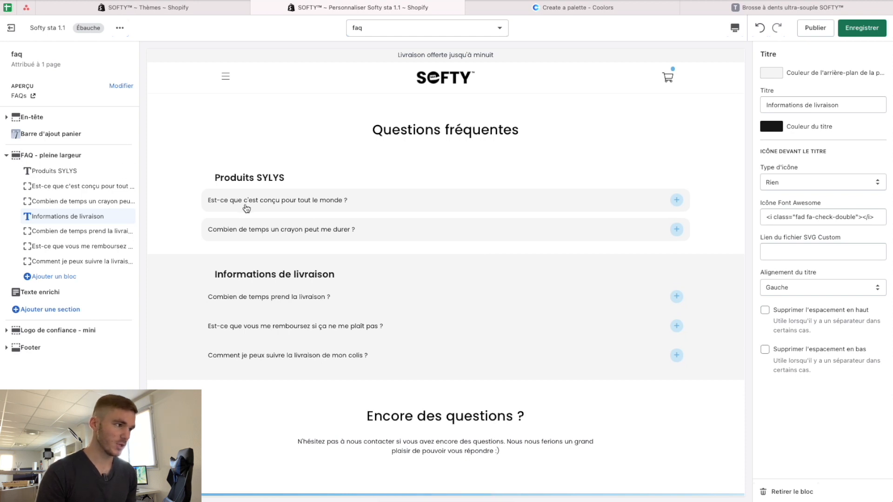
scroll(233, 207, down, 5)
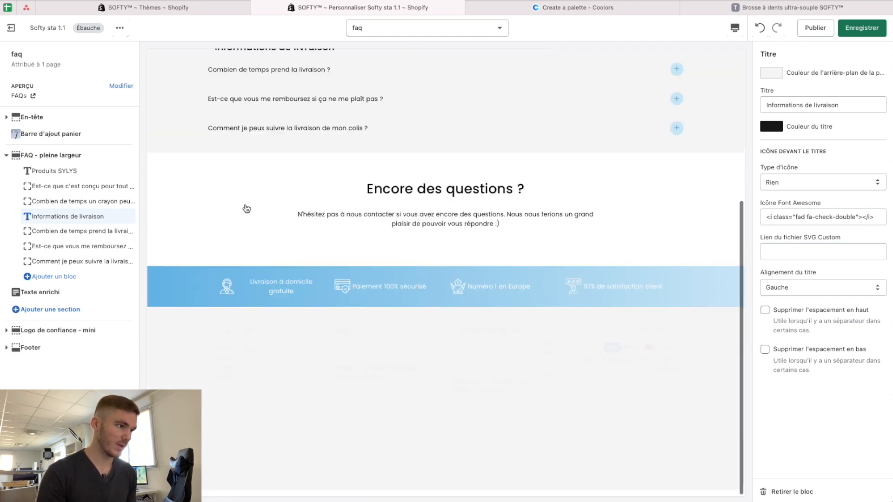
scroll(302, 182, up, 6)
click(447, 81)
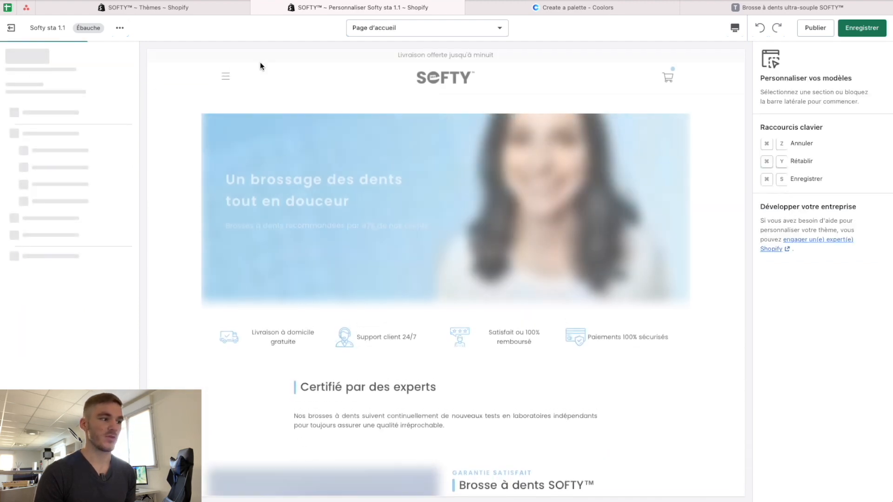
click(224, 83)
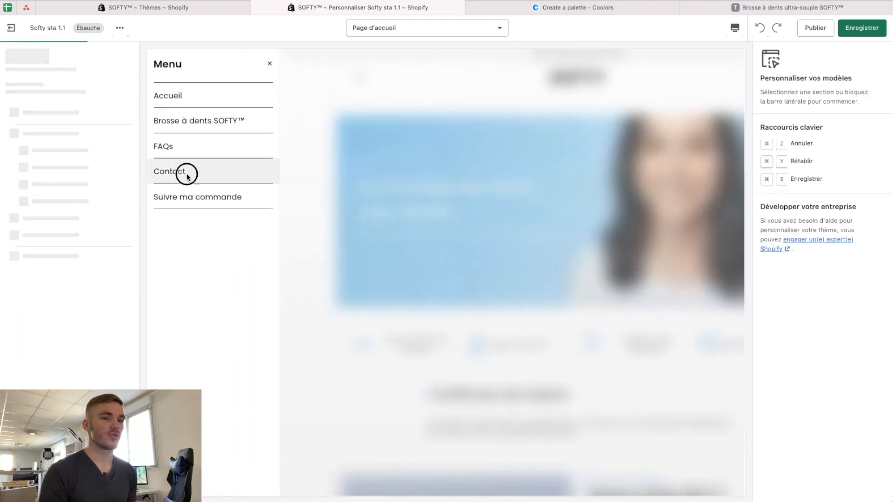
click(185, 172)
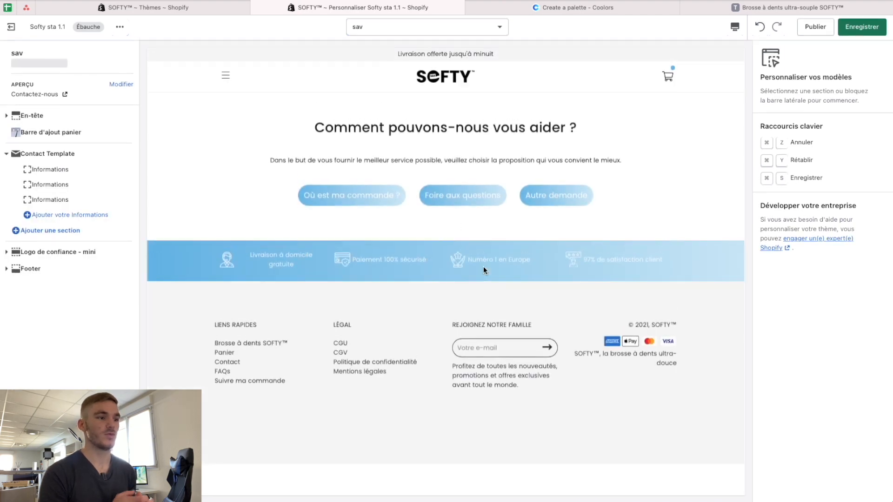
Try Style 3 on the "Où est ma commande ?" contact button, then settle on Style 2 for its button style
click(92, 177)
click(793, 206)
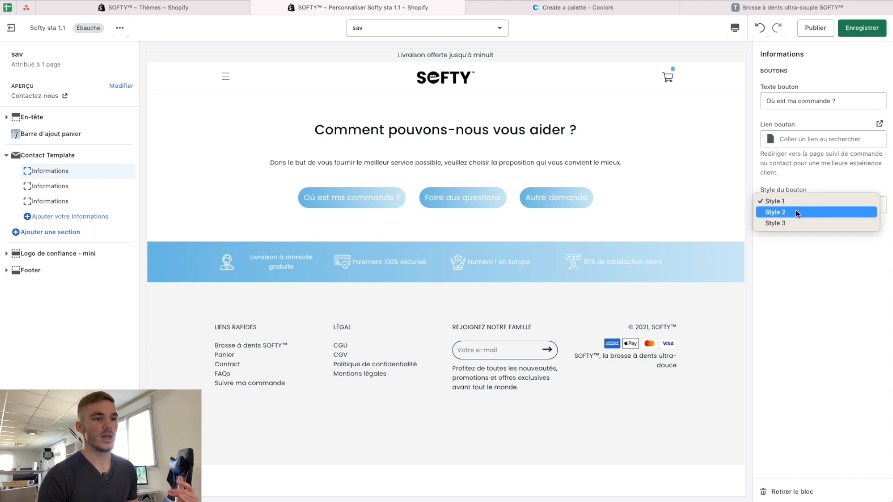
click(789, 213)
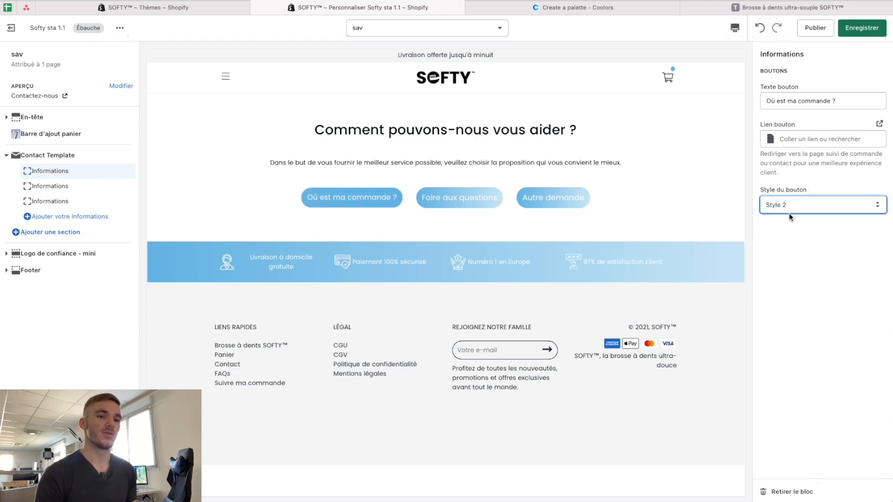
click(823, 208)
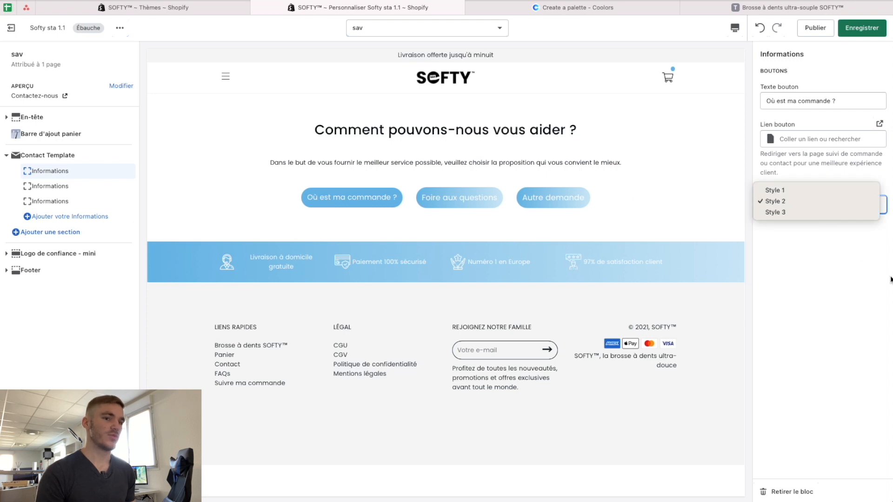
click(773, 212)
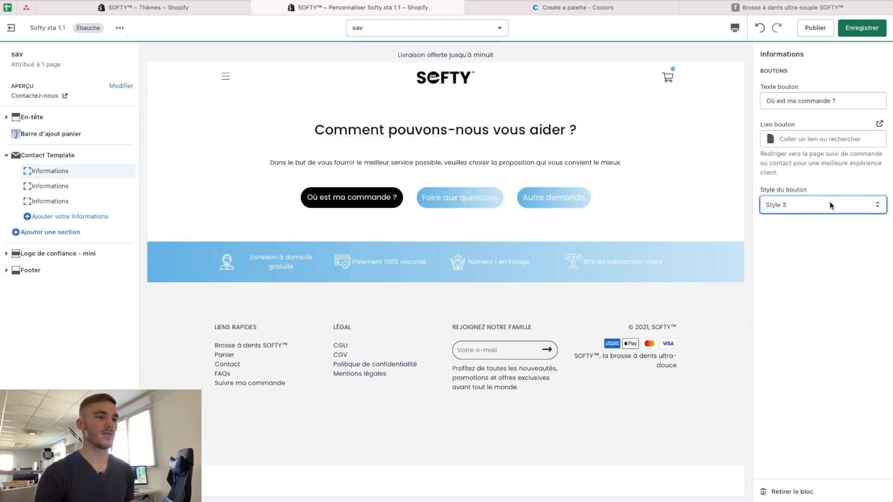
click(830, 203)
click(818, 190)
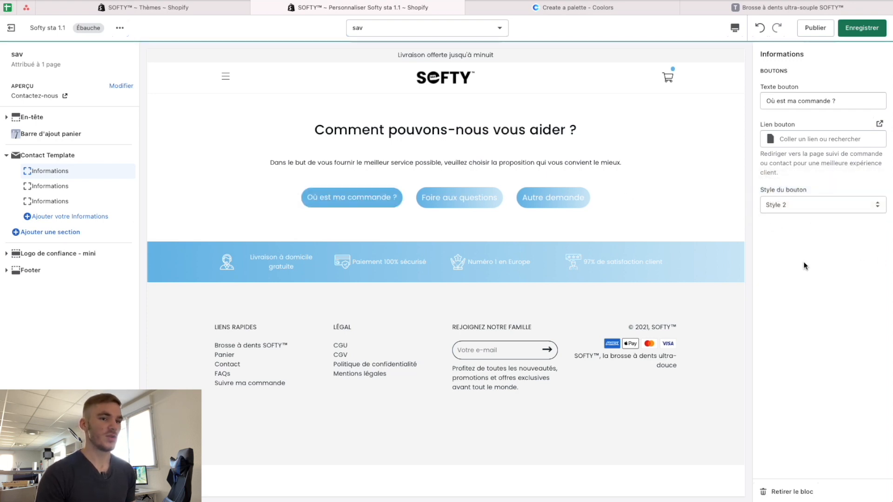
Set the button style of the "Foire aux questions" and "Autre demande" contact blocks to Style 2
click(27, 186)
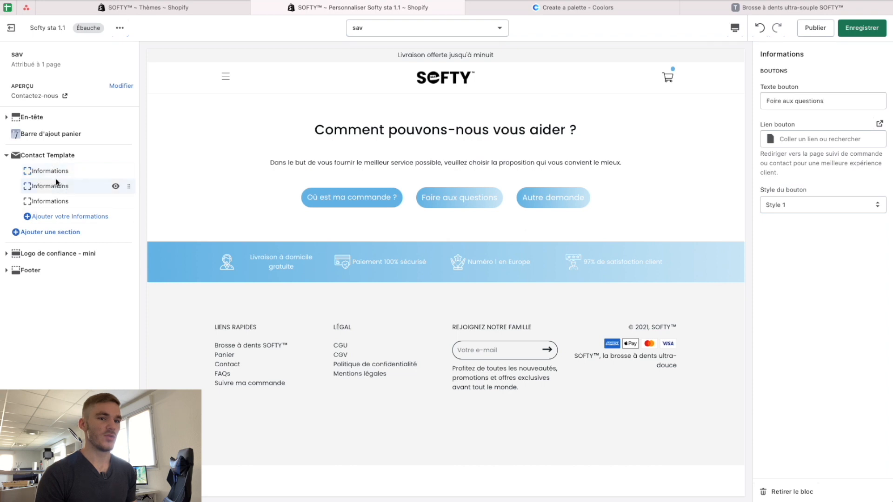
click(770, 203)
click(775, 212)
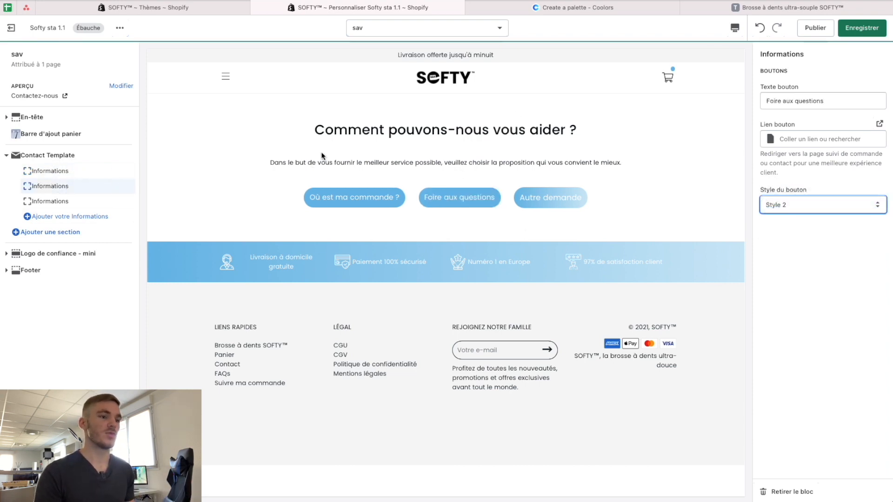
click(66, 206)
click(782, 211)
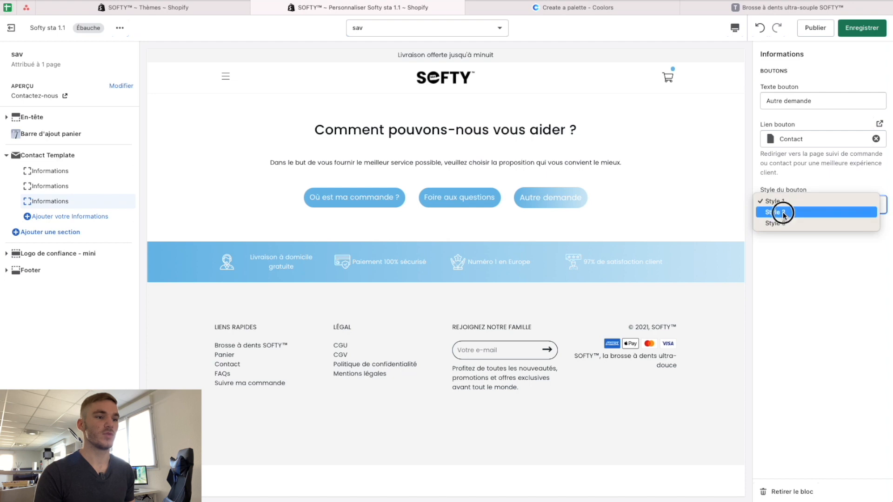
click(803, 254)
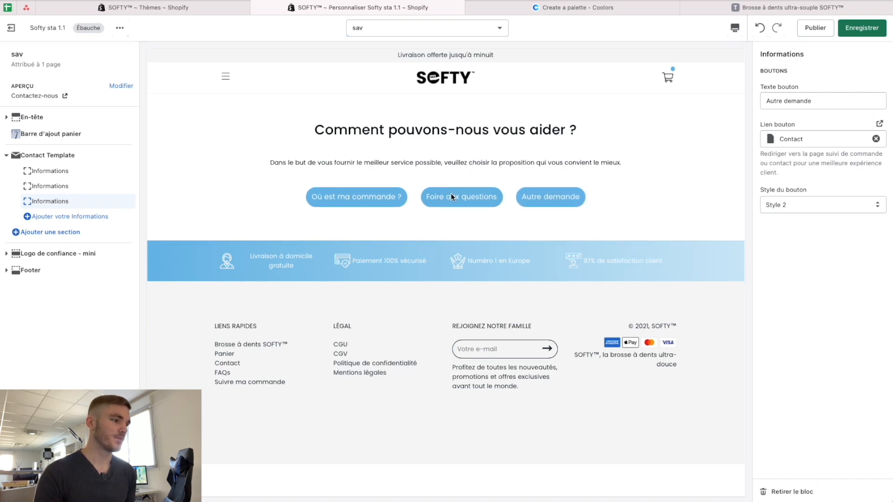
Test the "Où est ma commande ?" button's link and open the store's Suivre ma commande page
click(333, 196)
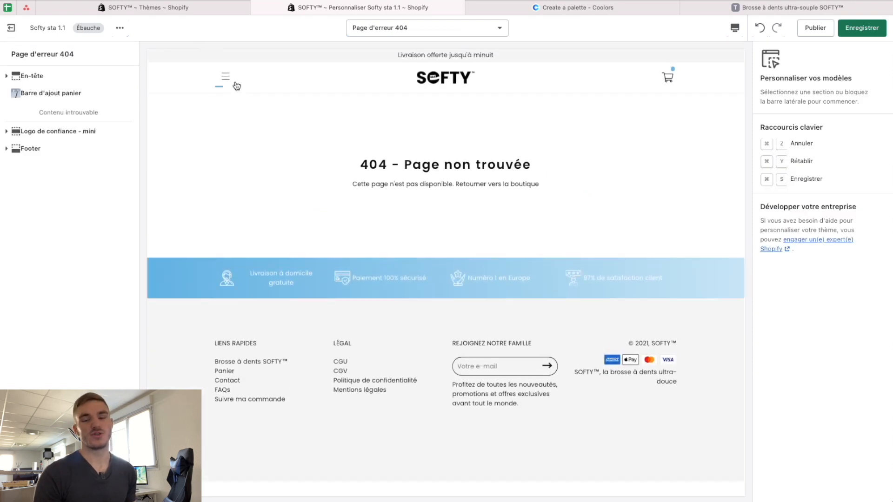
click(235, 84)
click(187, 197)
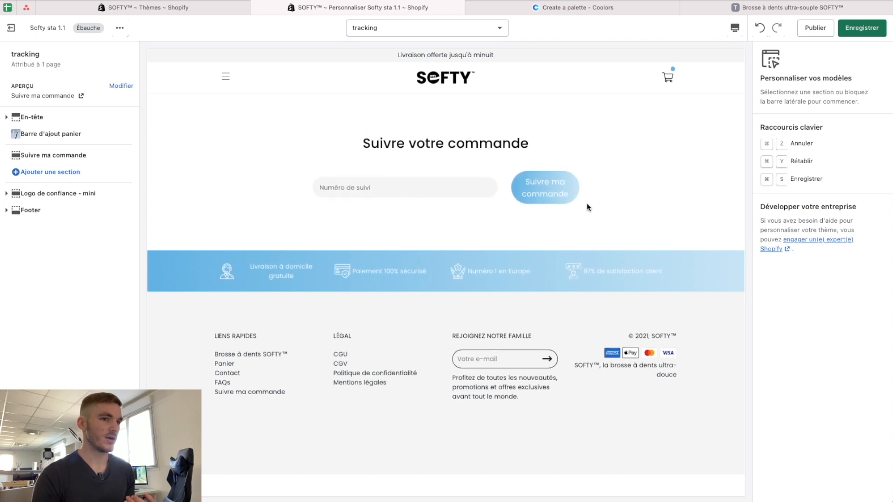
Return to the store's home page and review it from the banner down to the footer
click(437, 84)
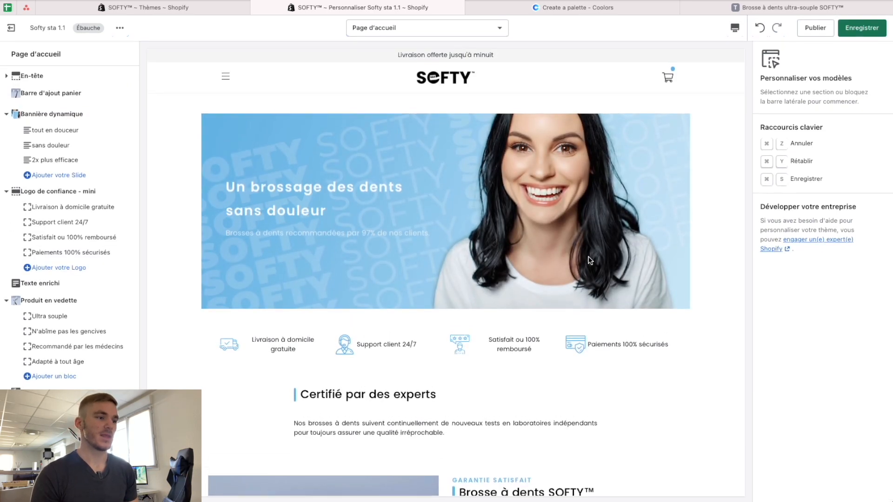
scroll(588, 259, down, 20)
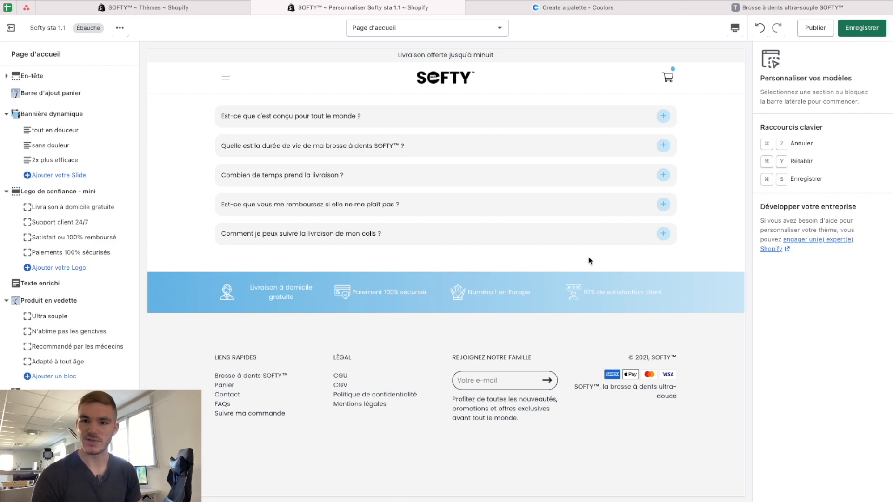
scroll(589, 261, up, 20)
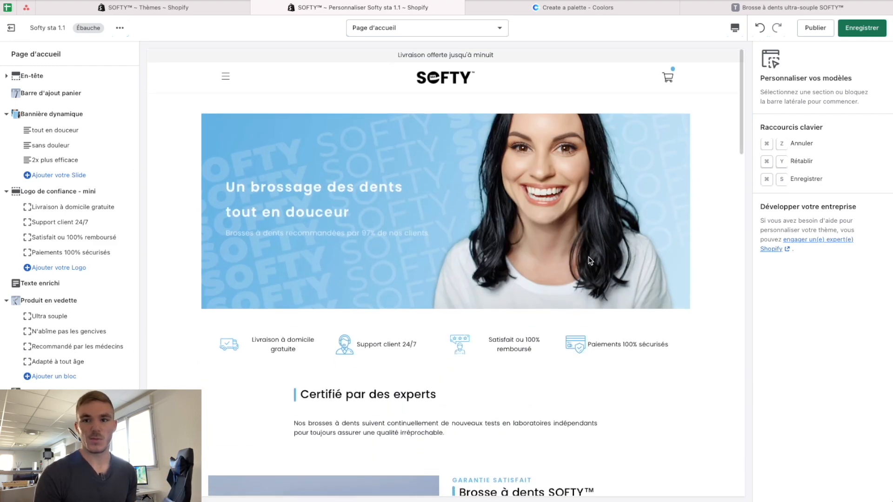